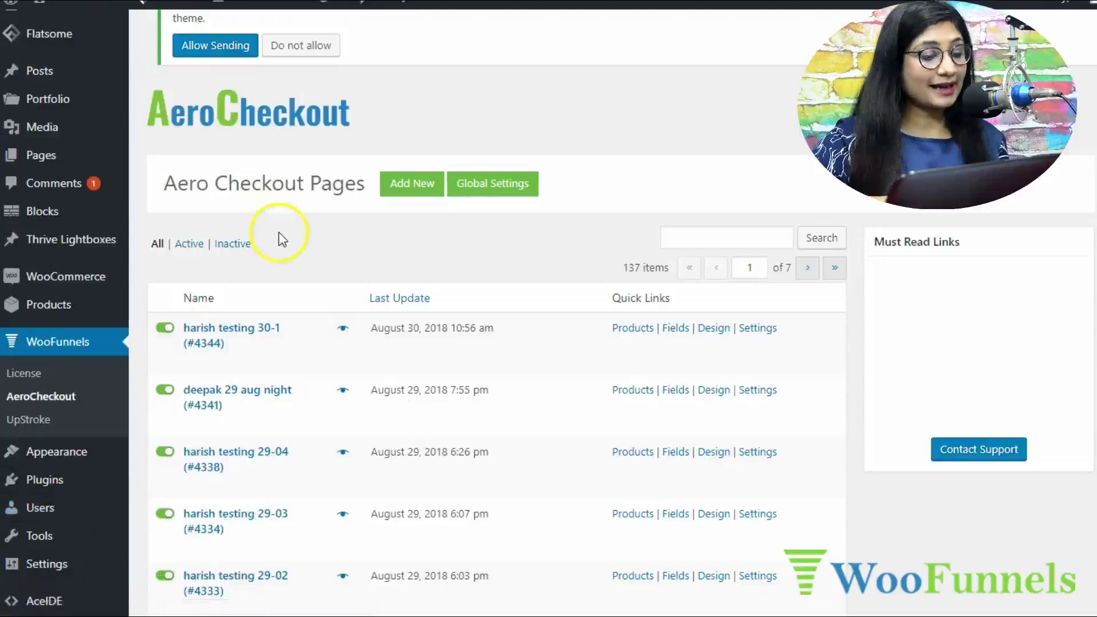
- Create a new AeroCheckout page titled 'Order Form For UpStroke OCU' and launch its editor
click(60, 403)
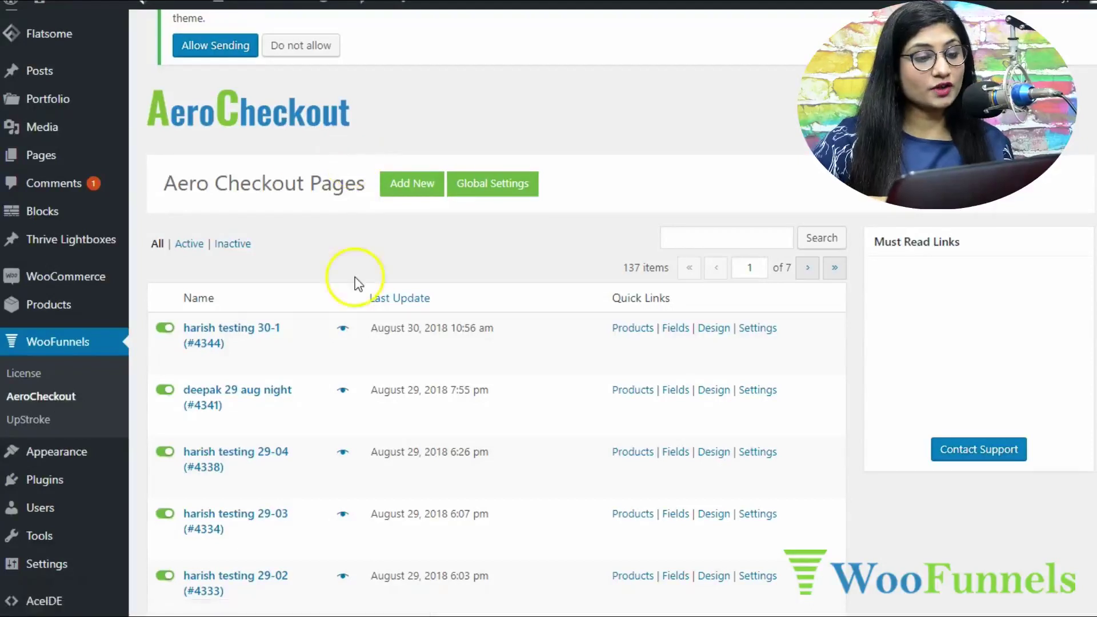
click(404, 186)
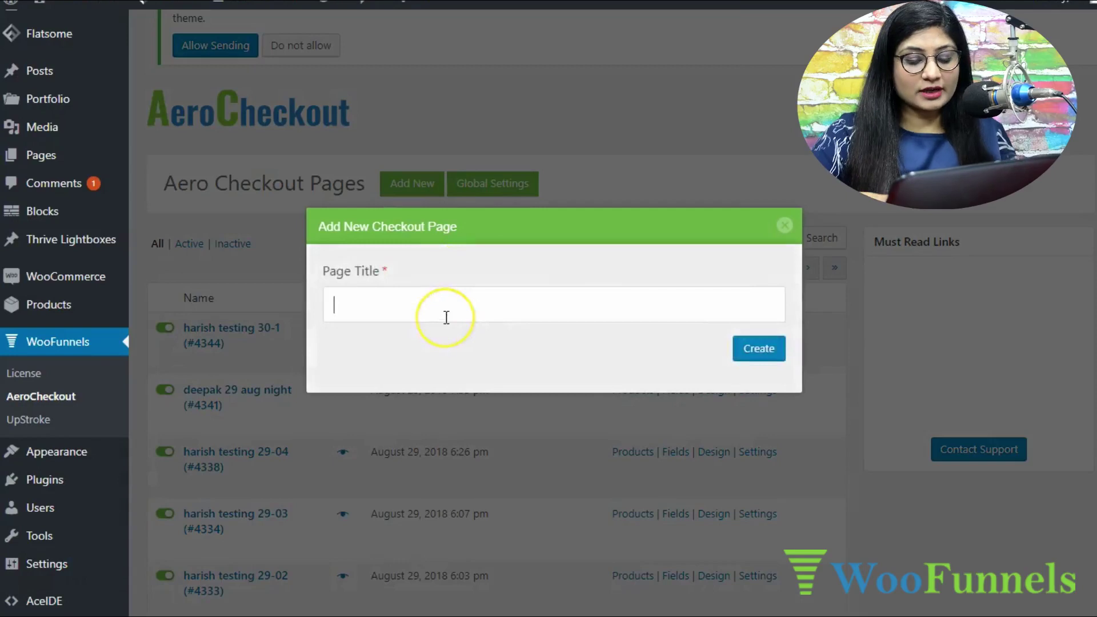
text(U)
key(BackSpace)
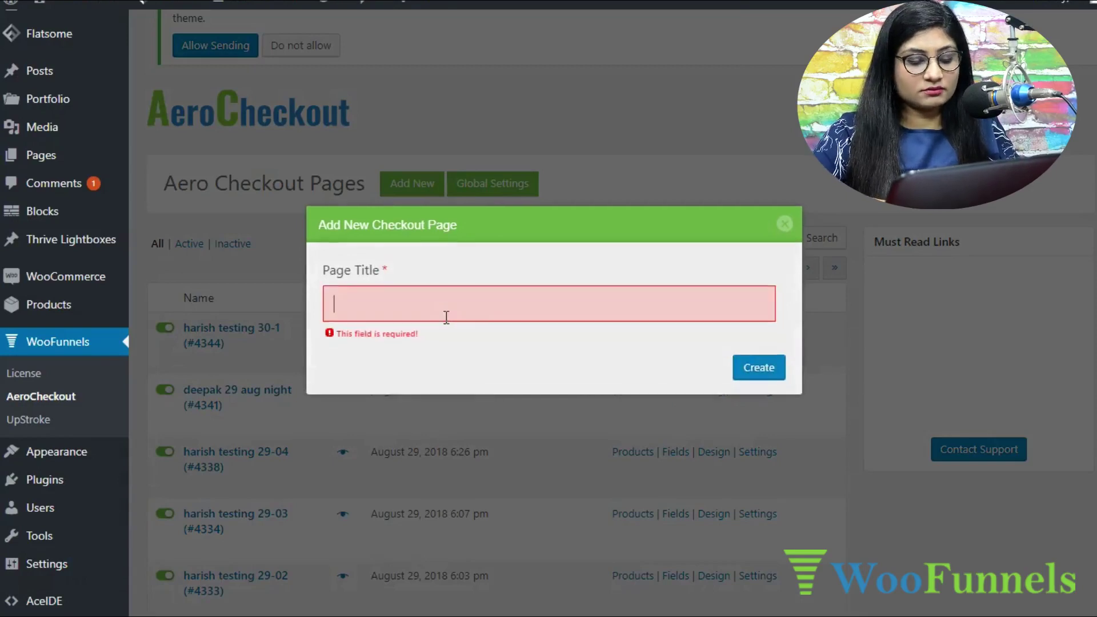
text(Order Form for)
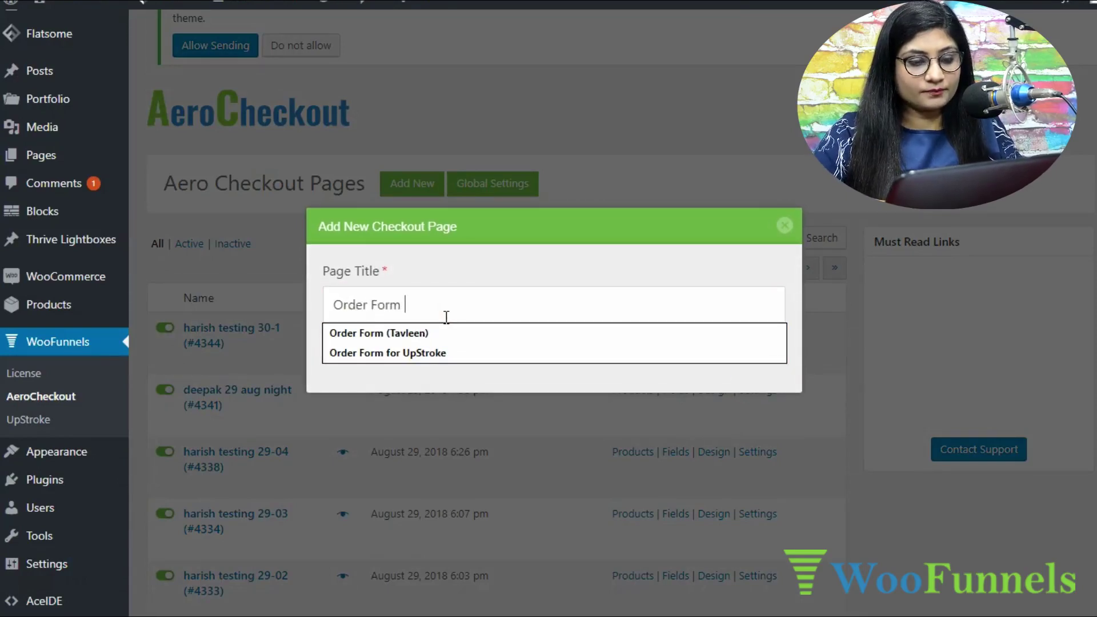
key(BackSpace)
key(BackSpace)
key(BackSpace)
key(BackSpace)
text(For UpStroke )
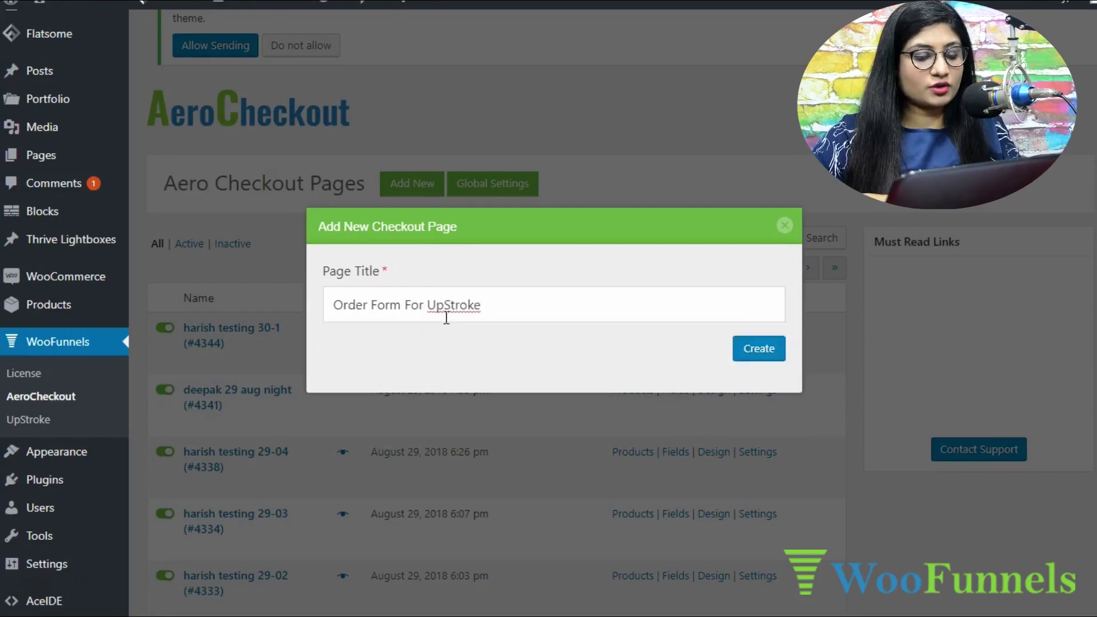
text(OCY)
key(BackSpace)
text(U)
click(599, 328)
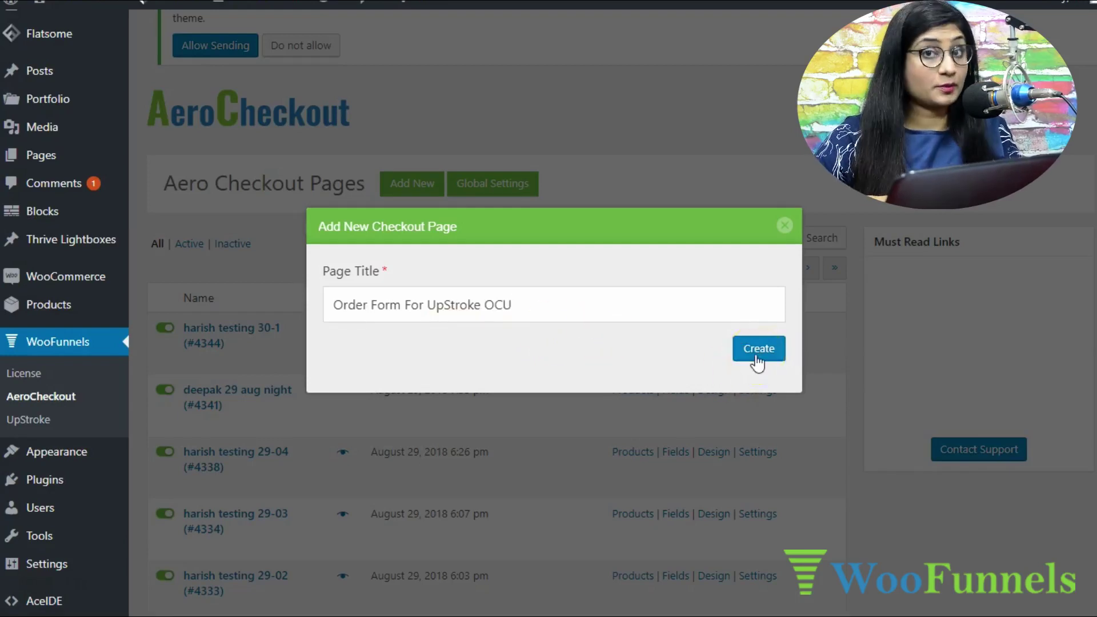
click(757, 359)
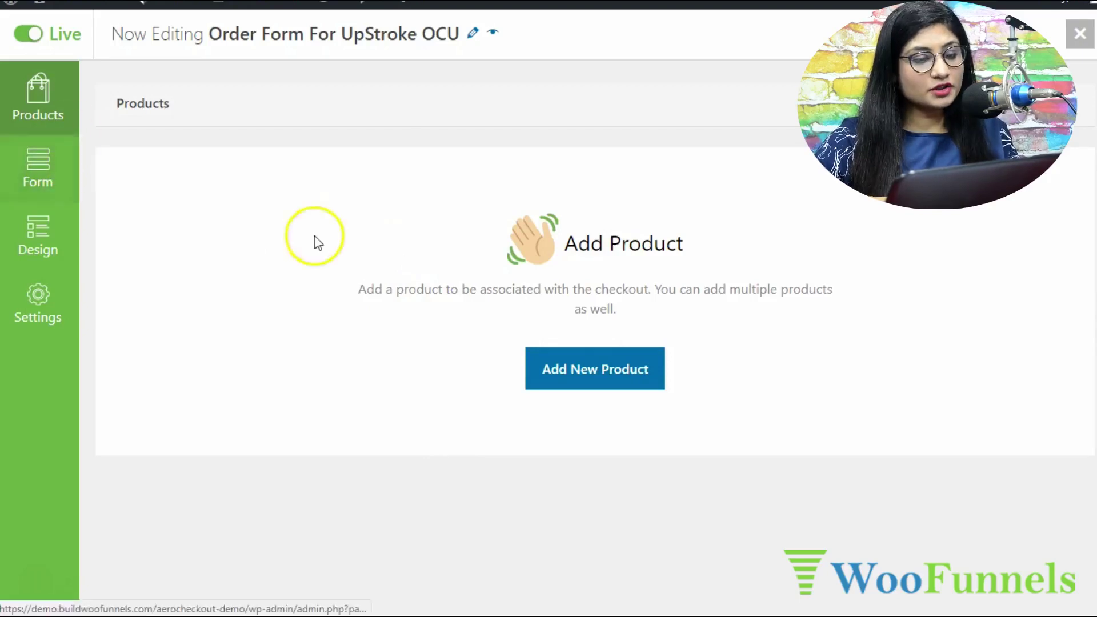
- Search 'upstroke' and add the One Click Upsell (#4237) product to the checkout
click(604, 367)
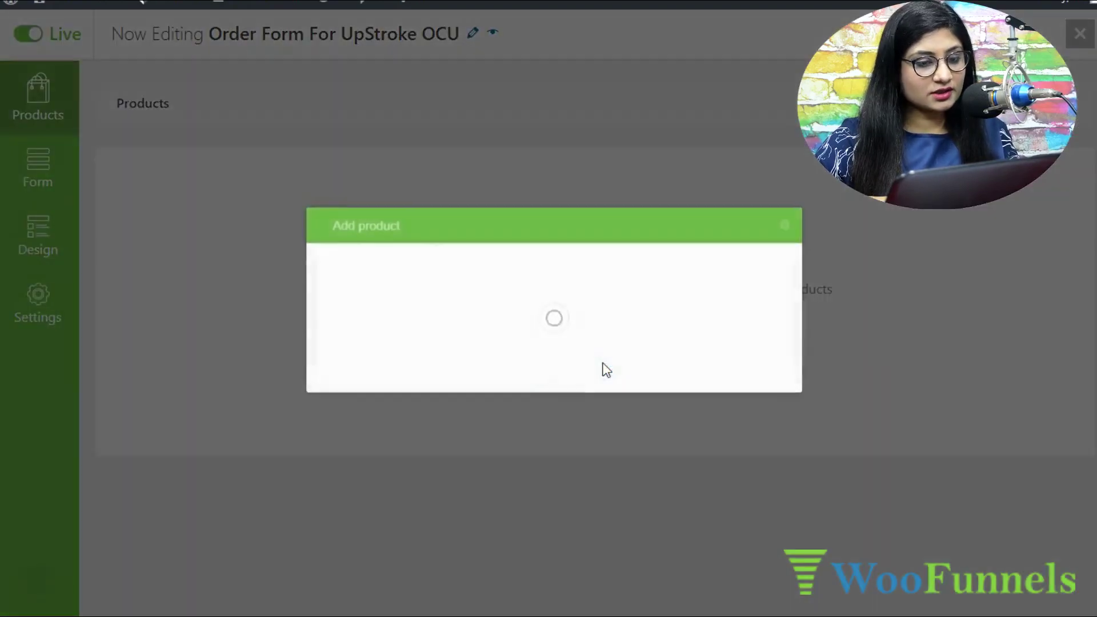
click(468, 301)
text(upstroke)
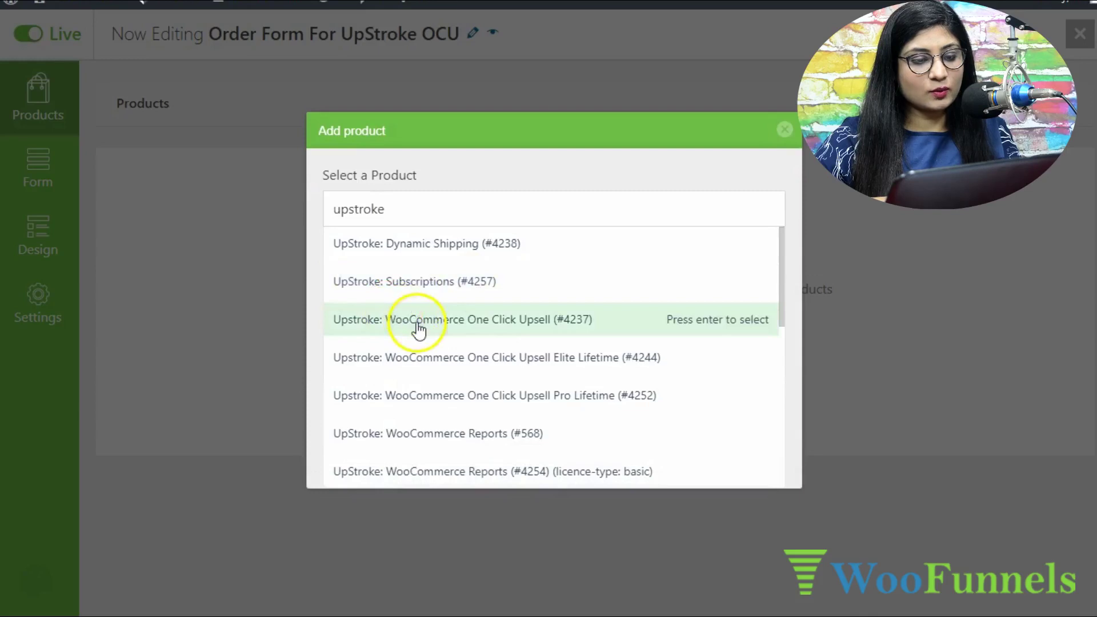
click(470, 331)
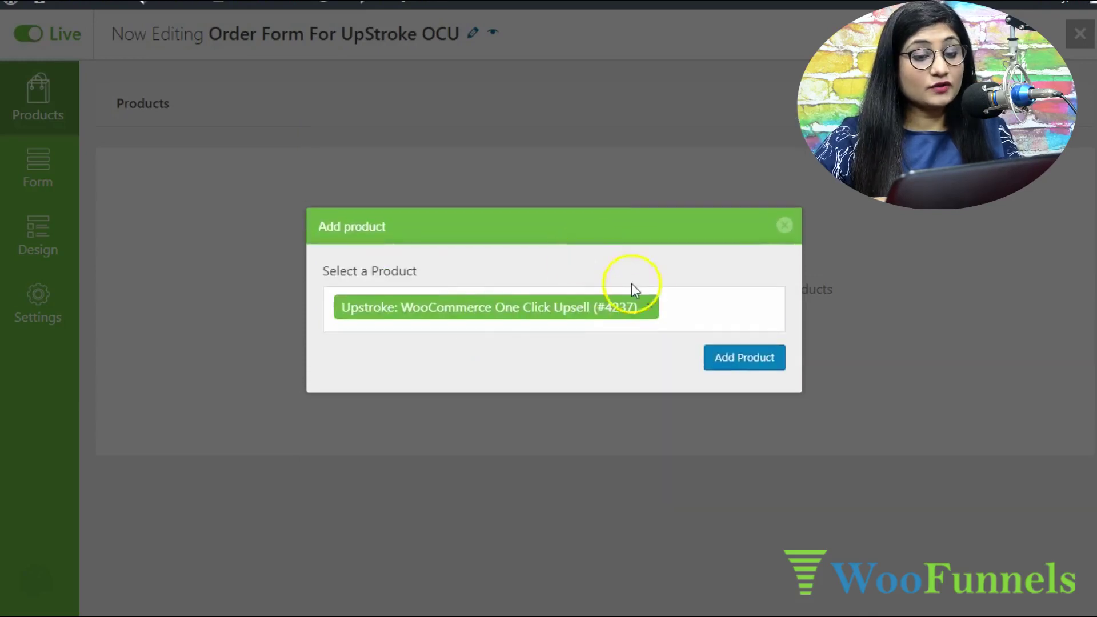
click(733, 362)
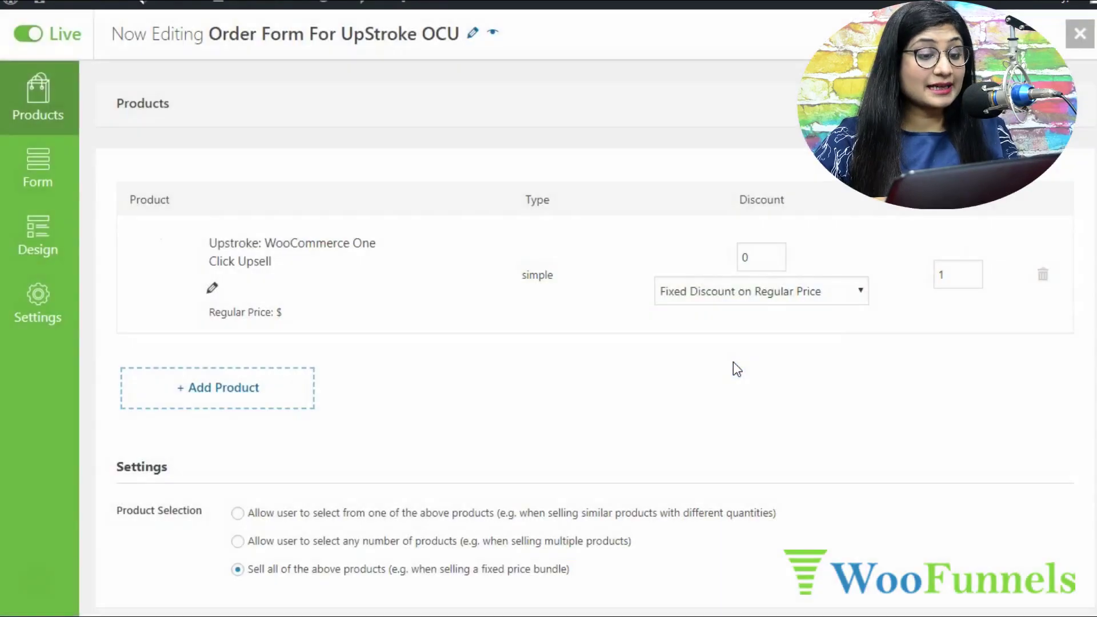
- Add the Pro Lifetime (#4252) and Elite Lifetime (#4244) UpStroke products as well
click(258, 397)
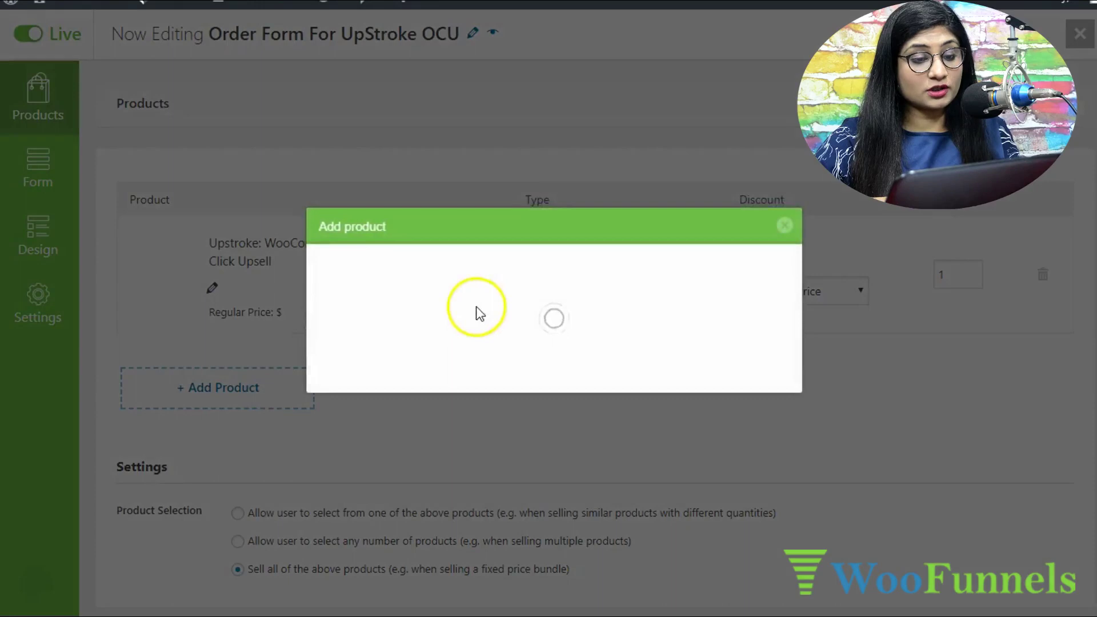
click(453, 304)
text(upstroke)
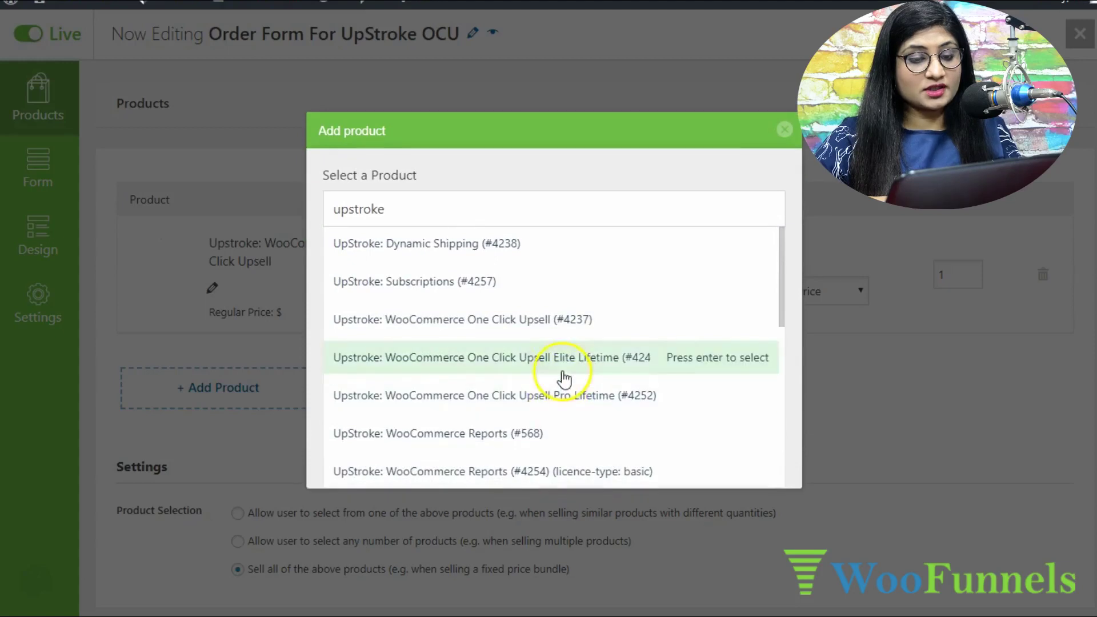
click(561, 393)
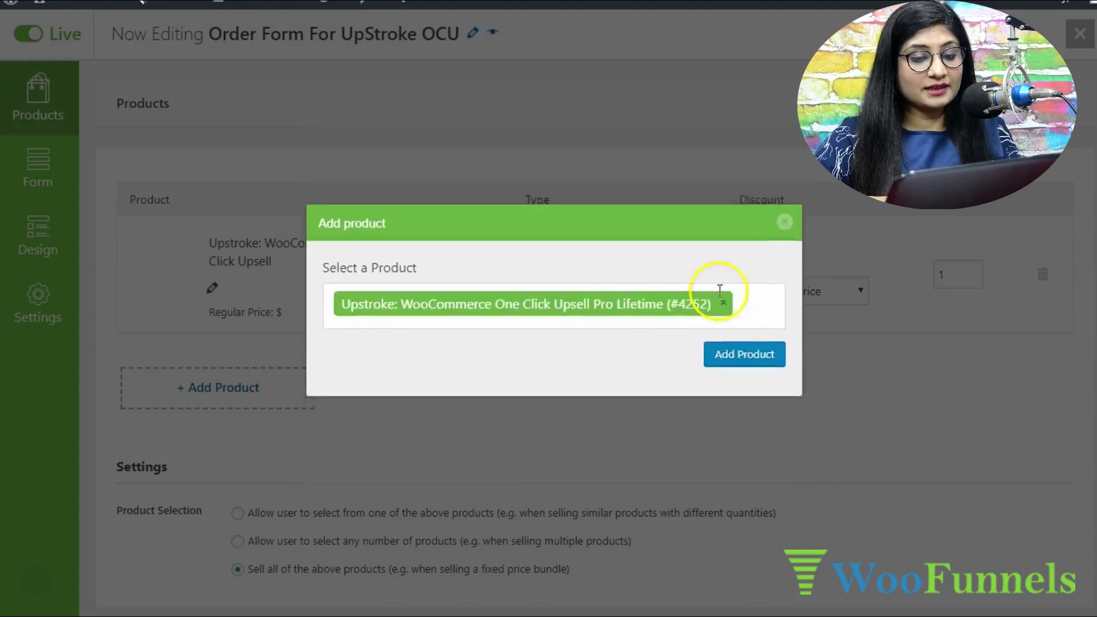
click(732, 357)
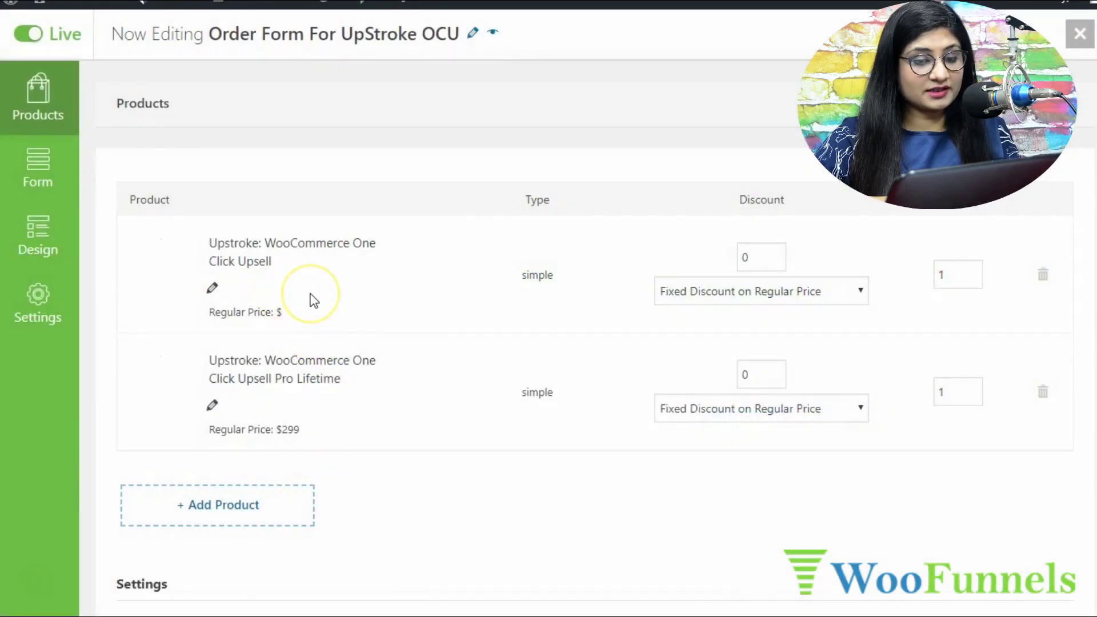
click(255, 509)
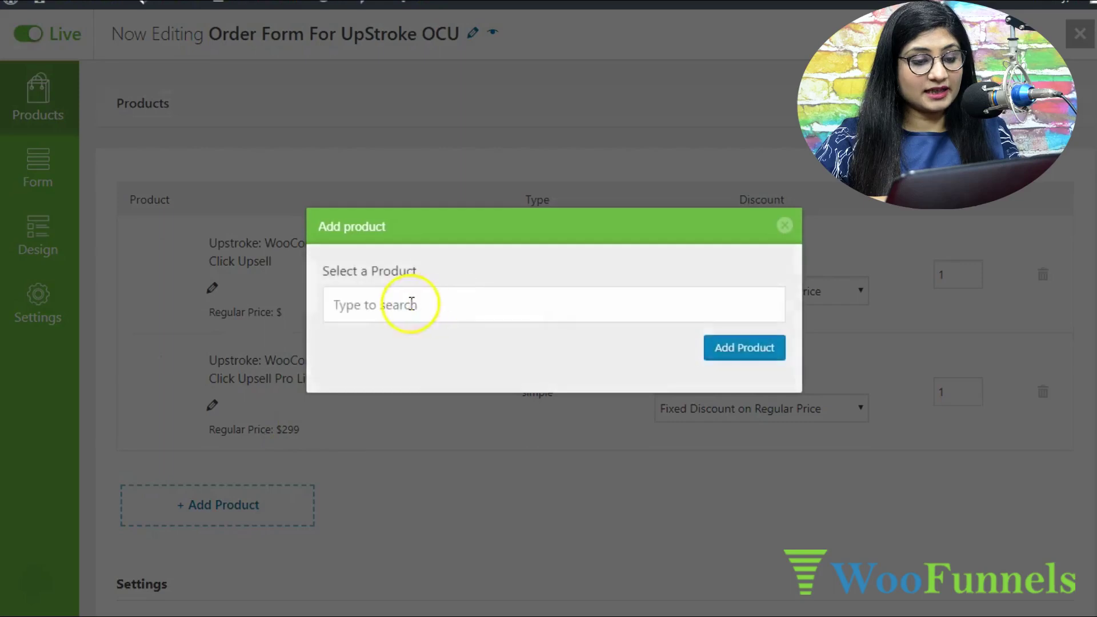
text(upstroke)
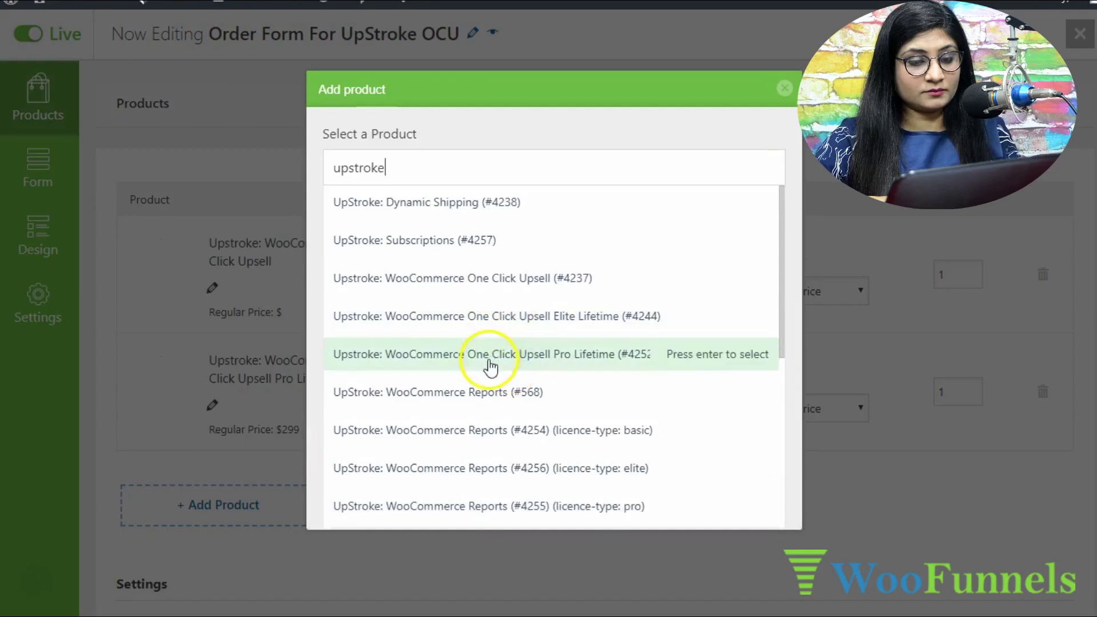
click(485, 316)
click(737, 368)
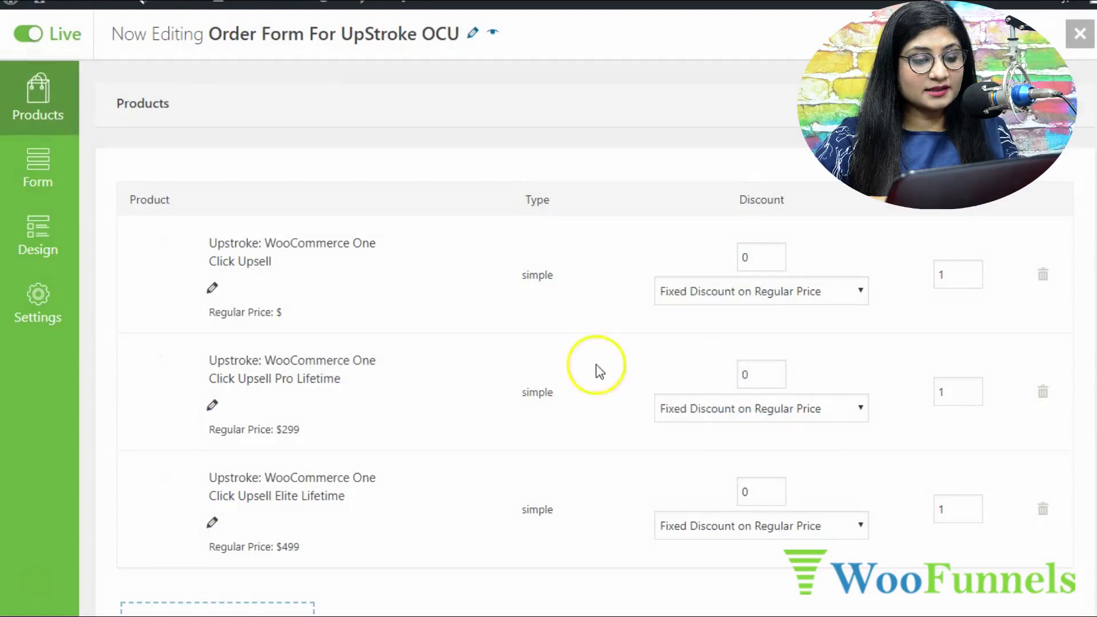
scroll(578, 370, down, 4)
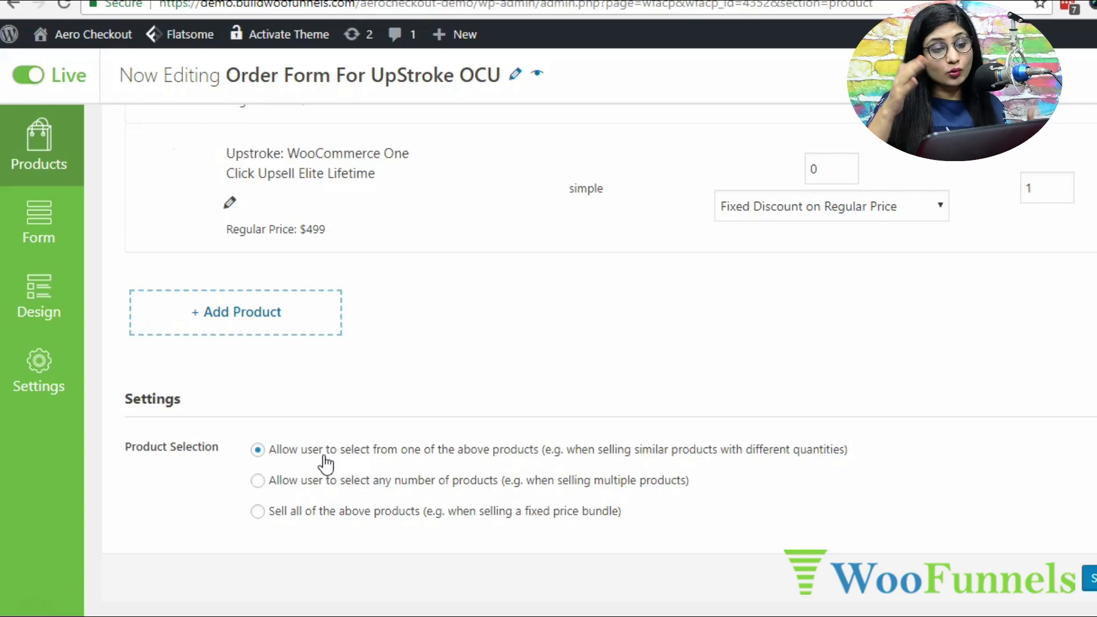
scroll(355, 452, up, 5)
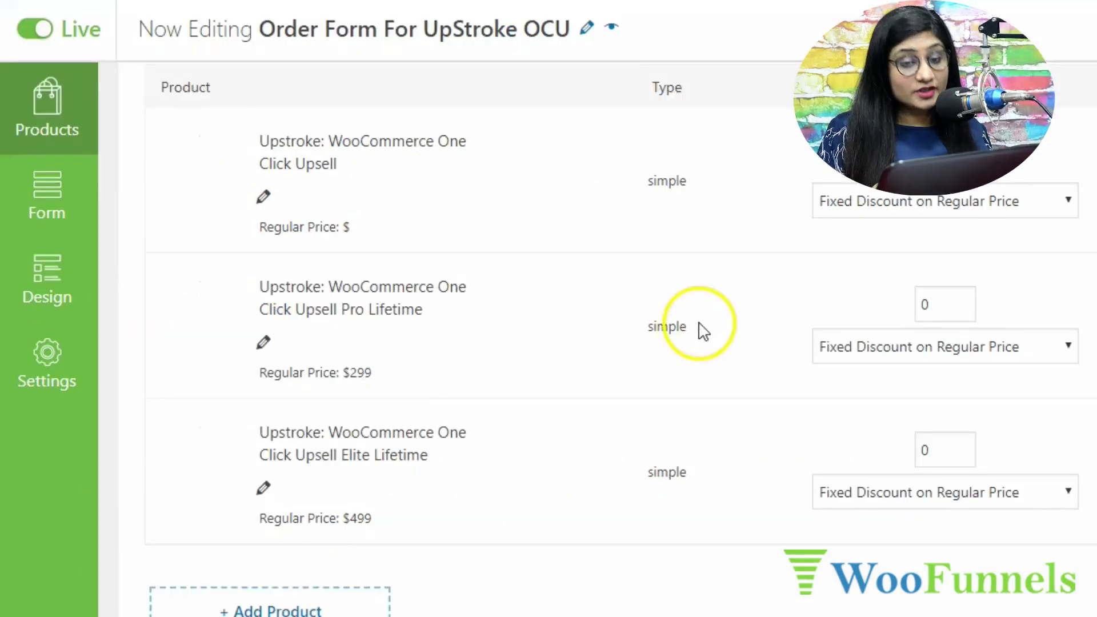
scroll(652, 314, up, 1)
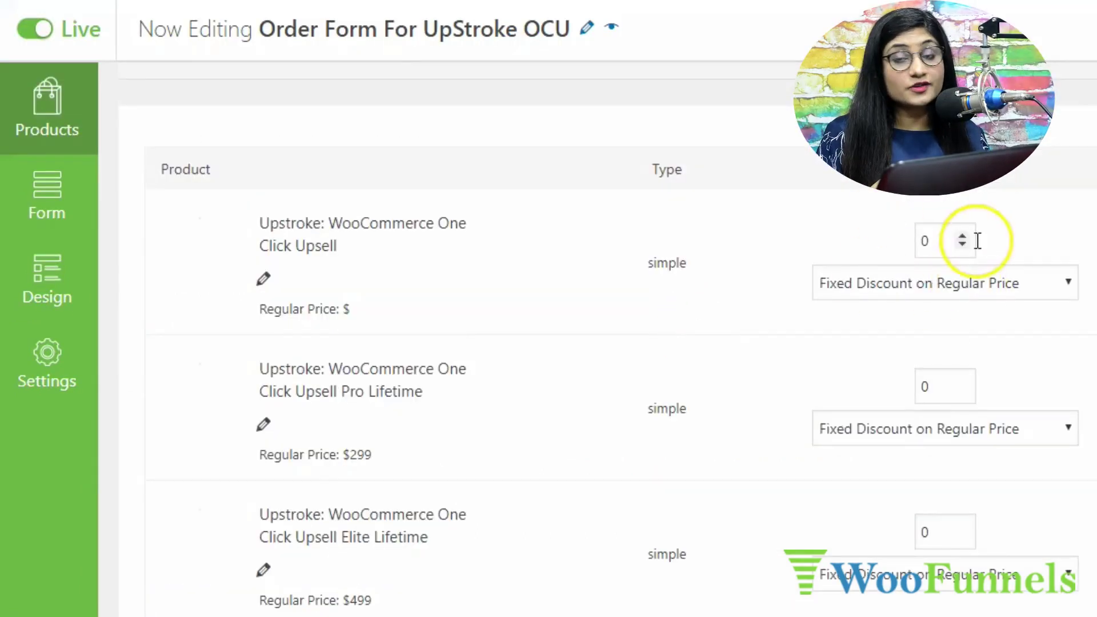
click(941, 268)
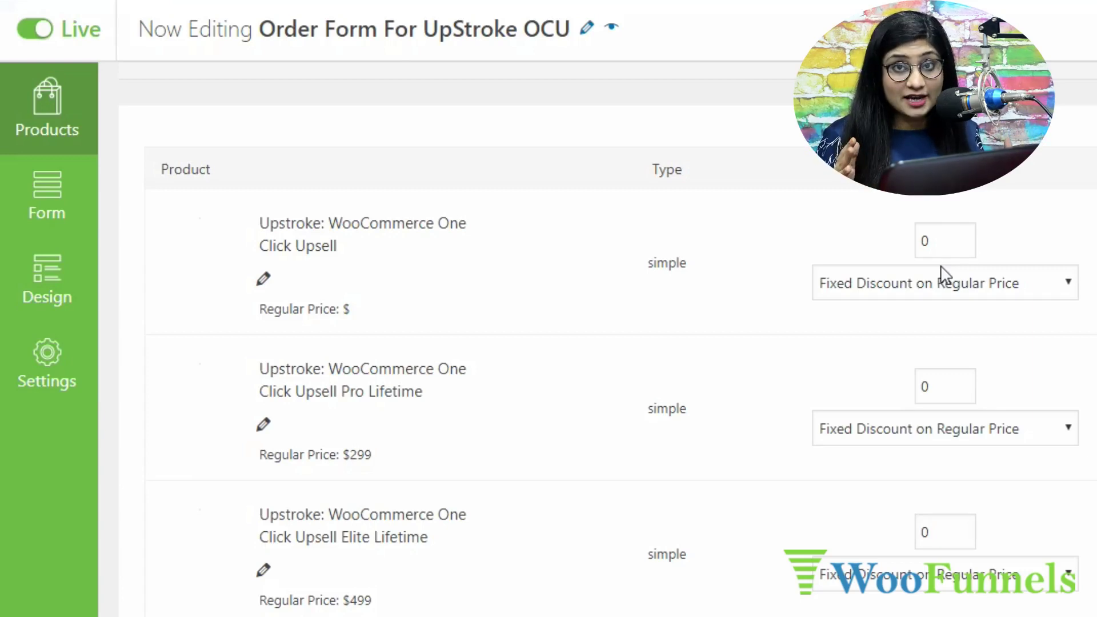
- Check the first product's discount type choices, leaving them unchanged
click(927, 232)
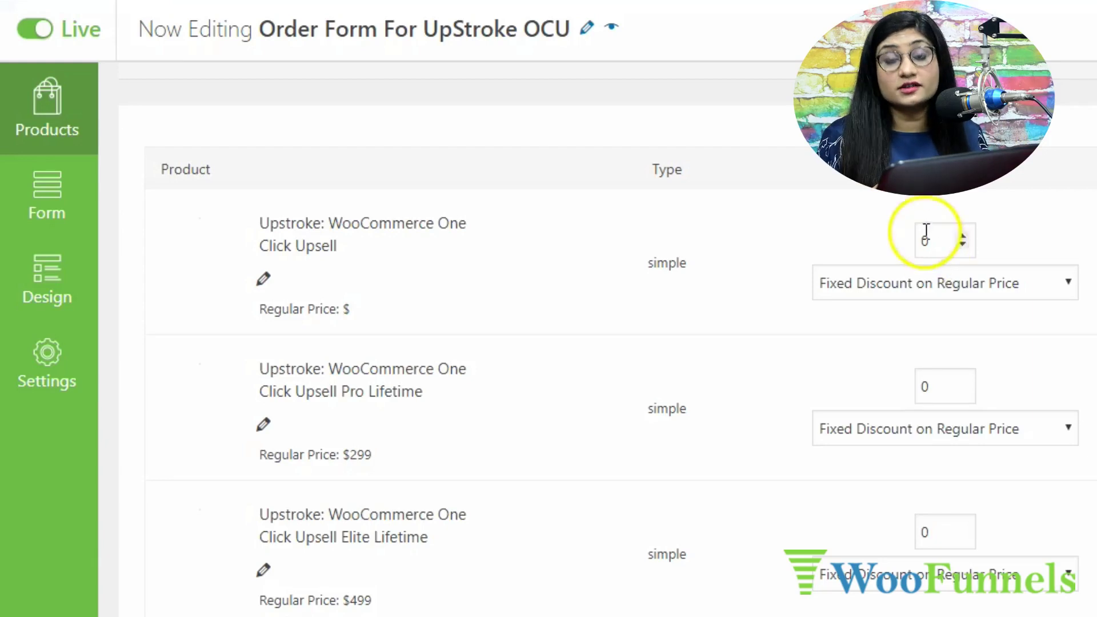
click(875, 284)
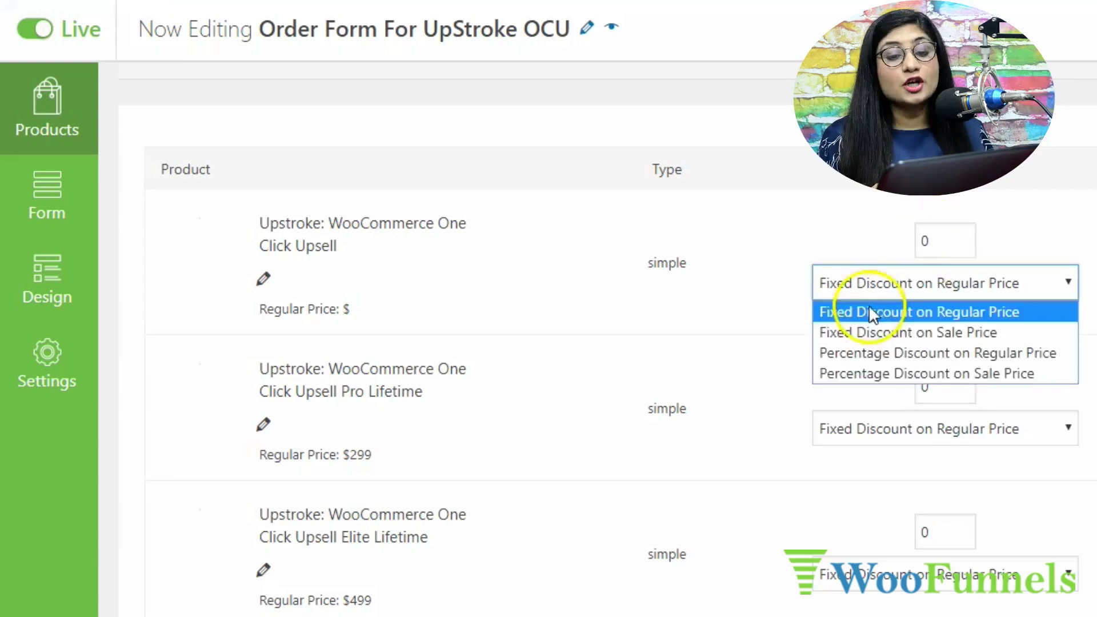
click(901, 335)
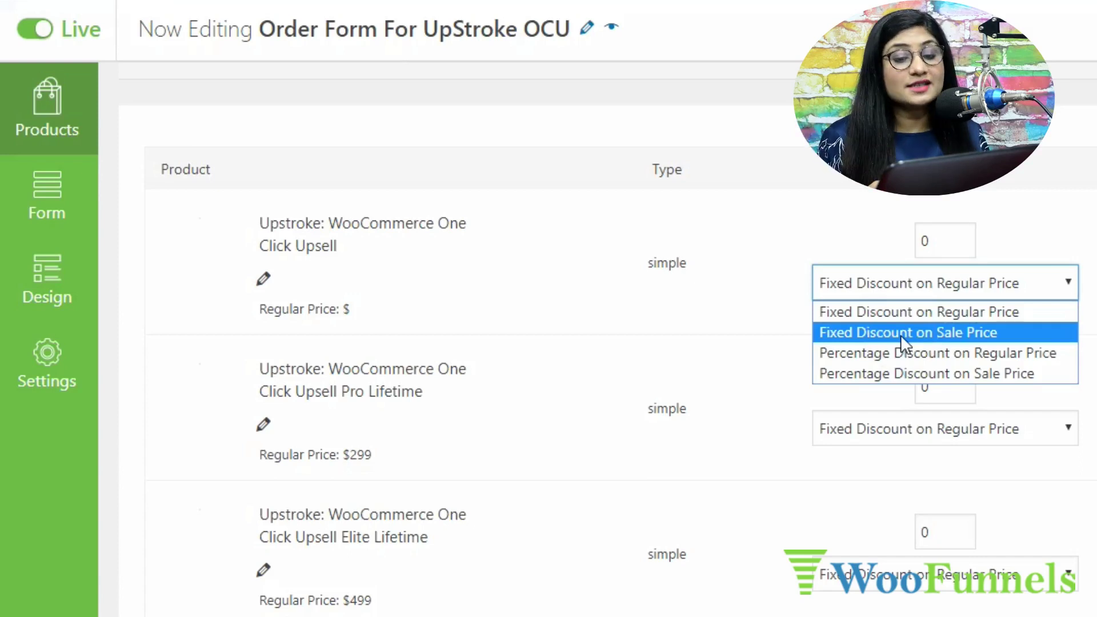
click(890, 357)
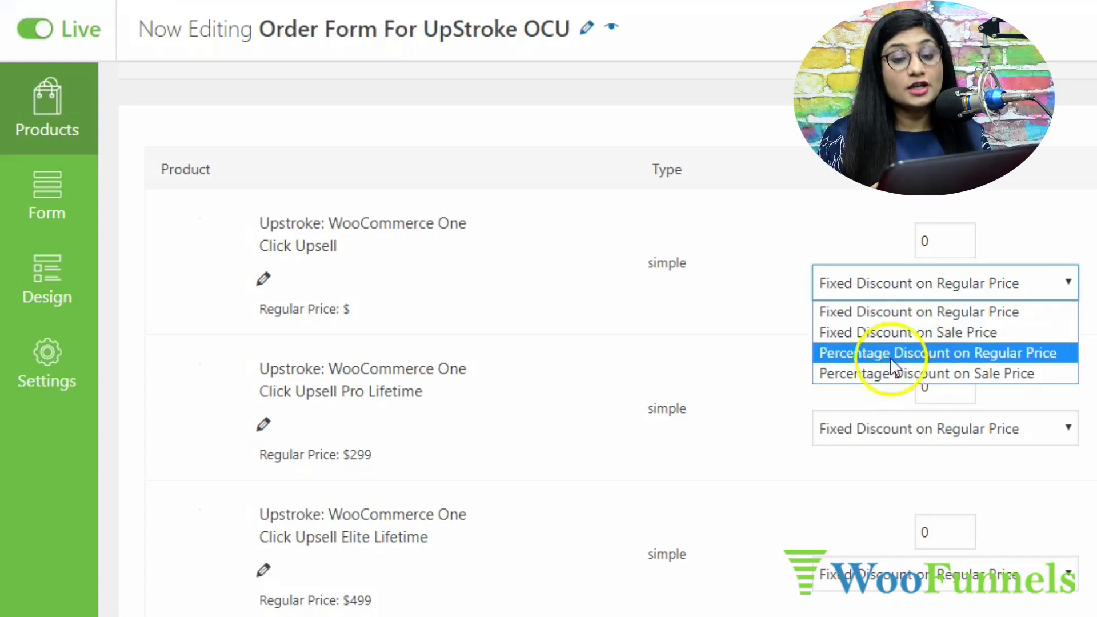
click(811, 233)
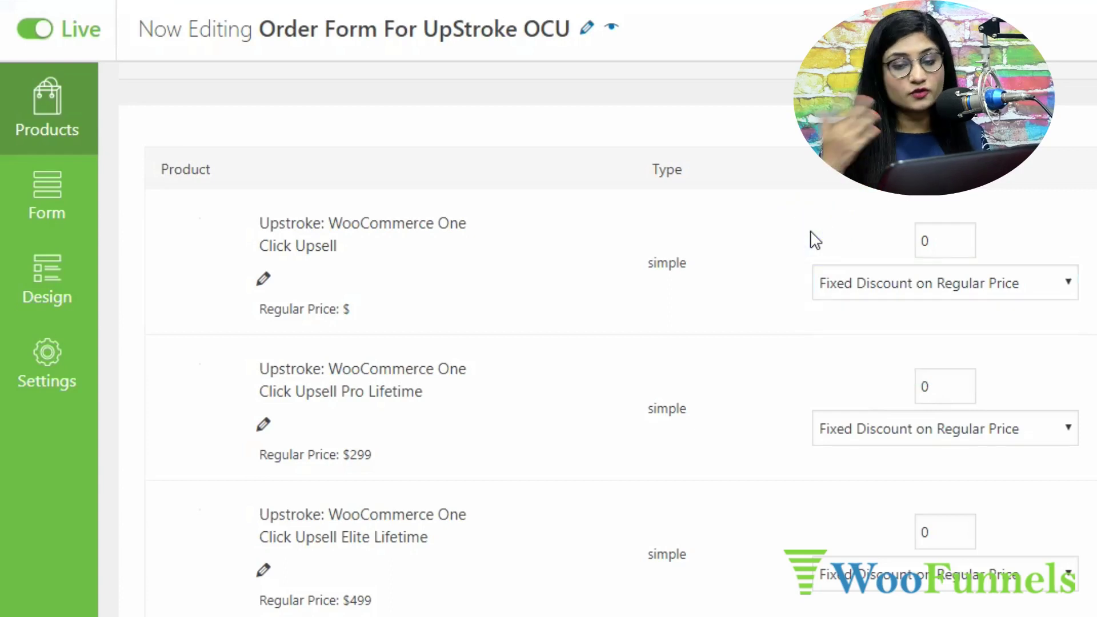
- Save the checkout products and go to the Form fields editor
scroll(814, 240, down, 3)
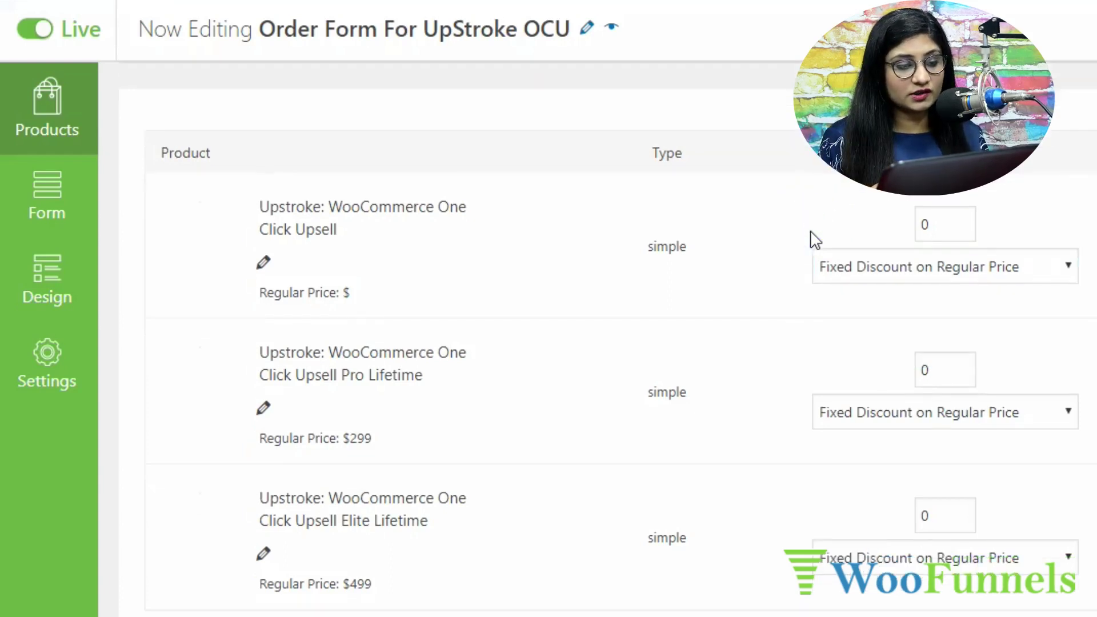
scroll(815, 240, up, 2)
scroll(814, 240, down, 1)
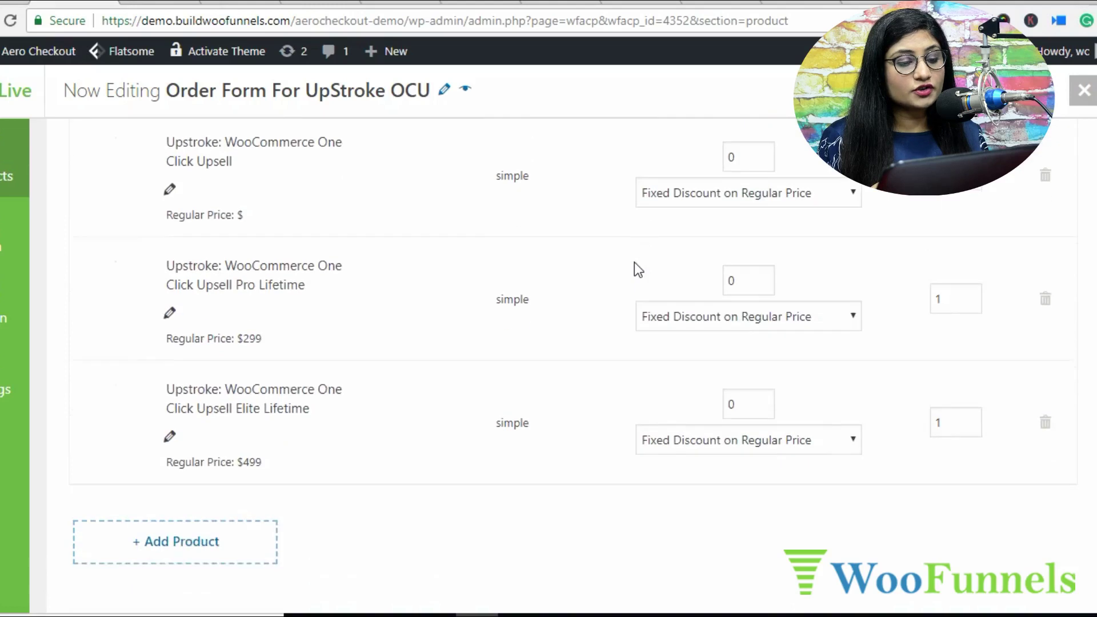
scroll(634, 262, up, 3)
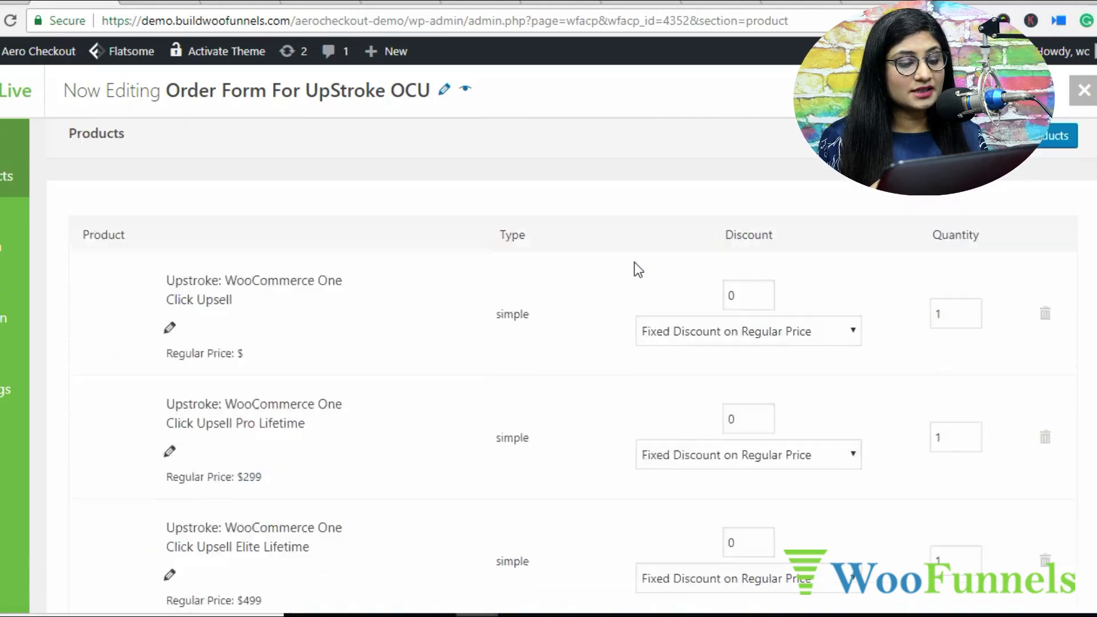
click(1039, 167)
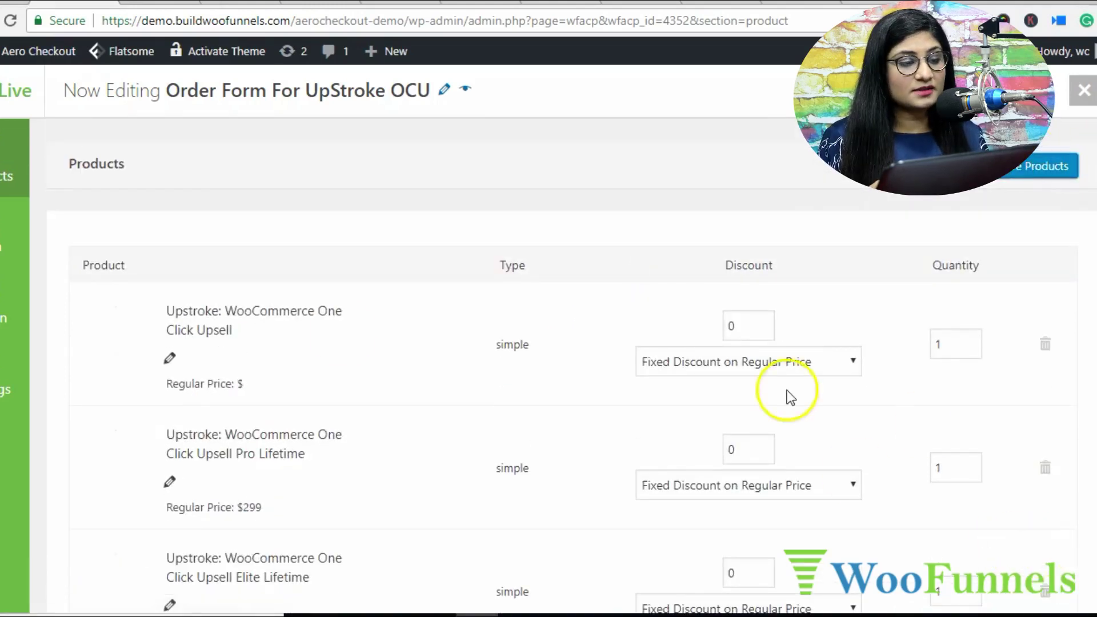
click(12, 234)
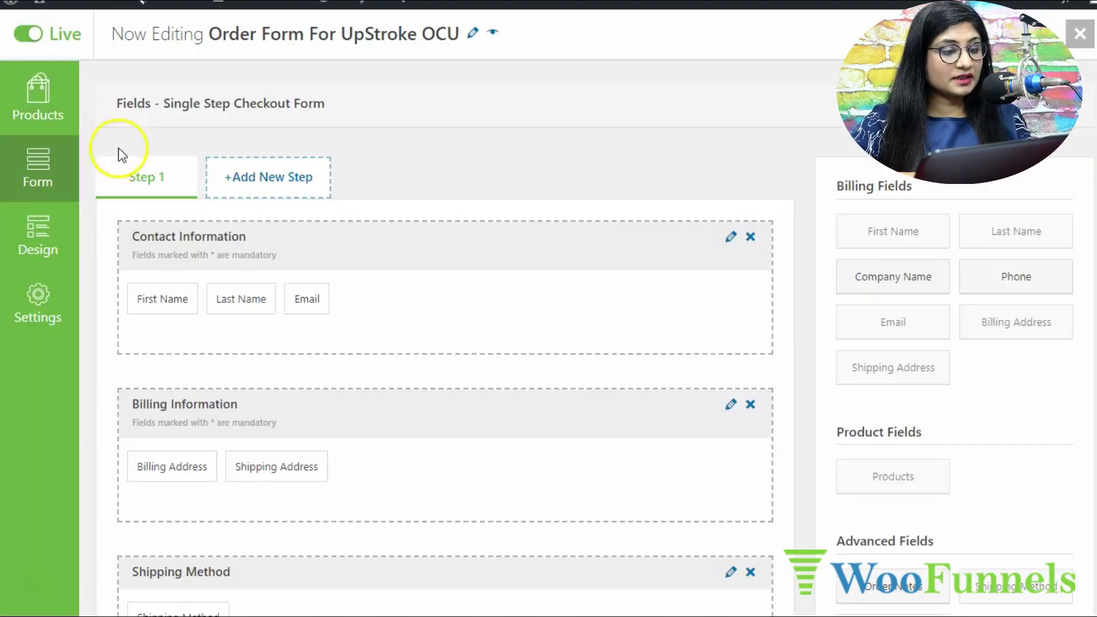
- Add a second step, turning the form into a 2 Steps Checkout Form
scroll(406, 239, down, 2)
scroll(405, 238, down, 6)
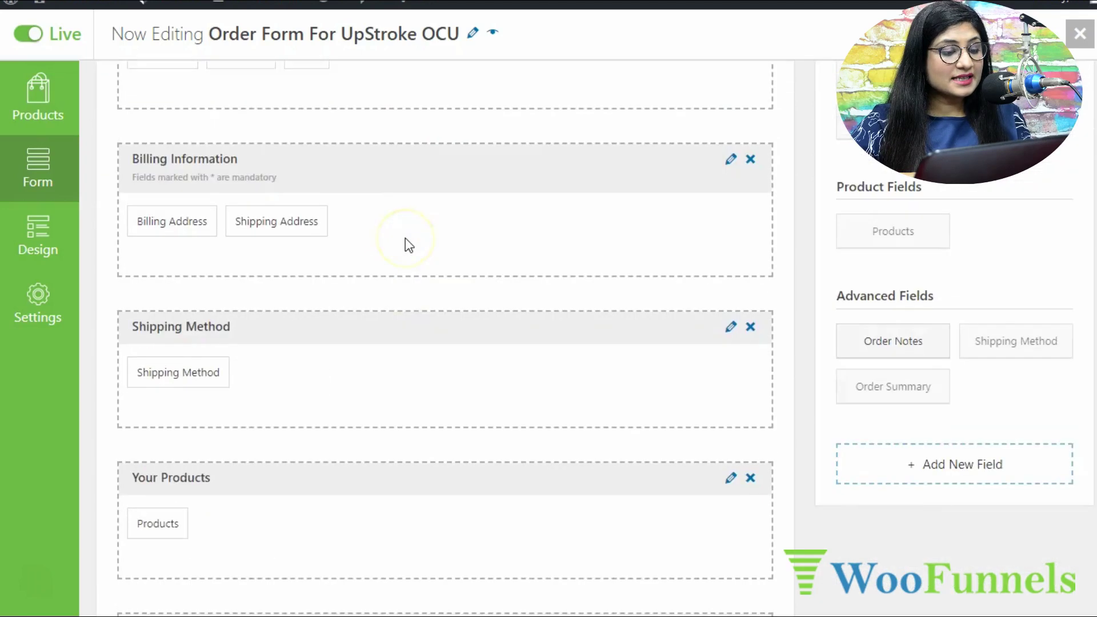
scroll(406, 238, up, 7)
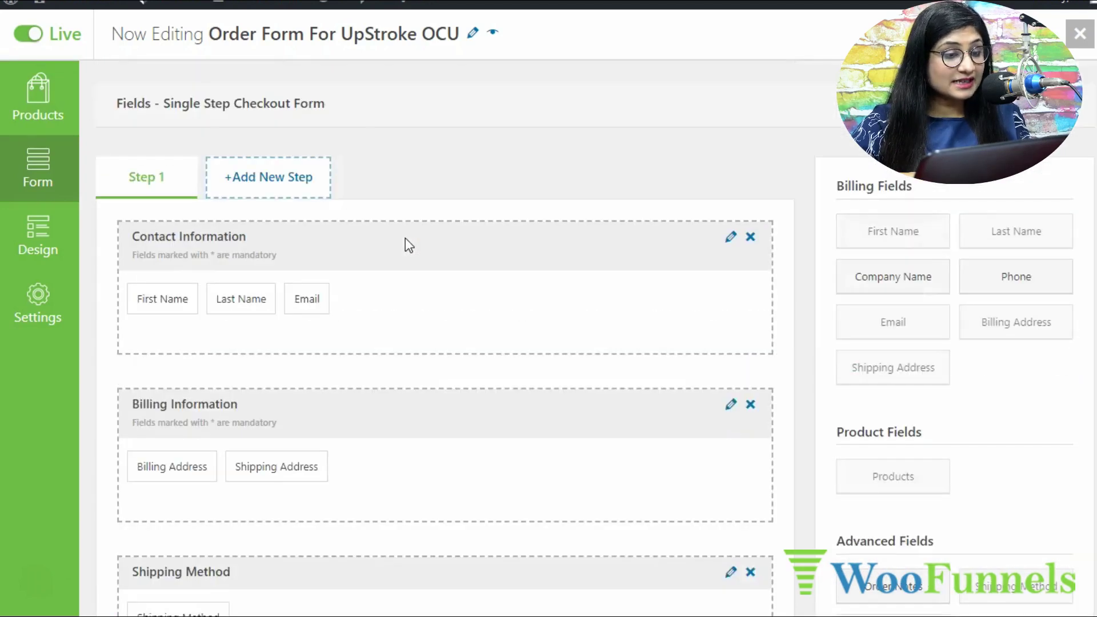
scroll(405, 238, down, 5)
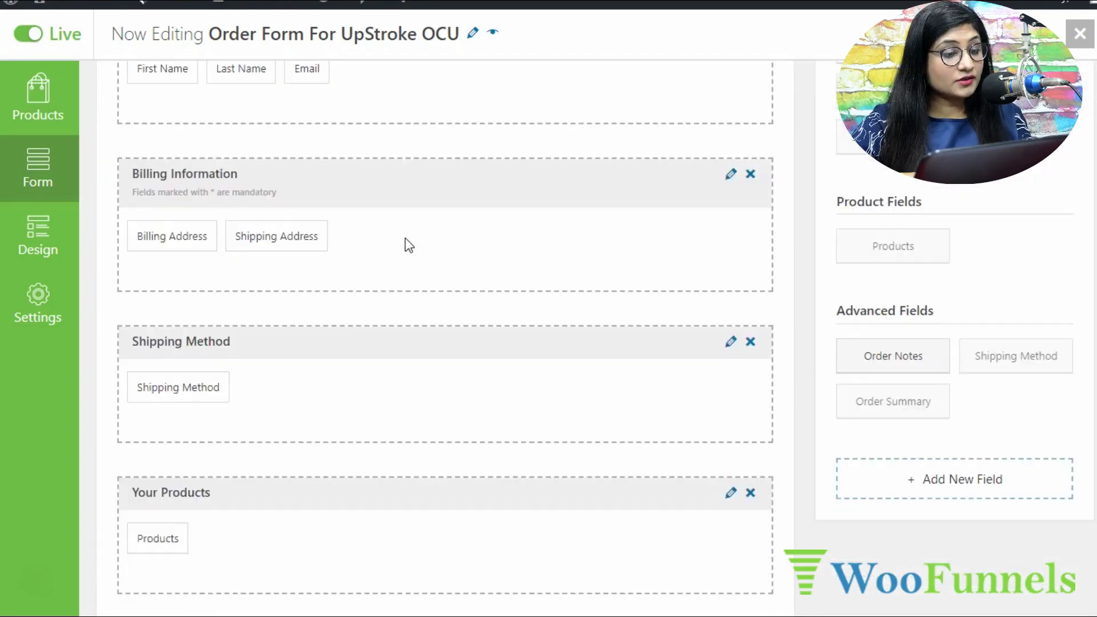
scroll(406, 238, up, 5)
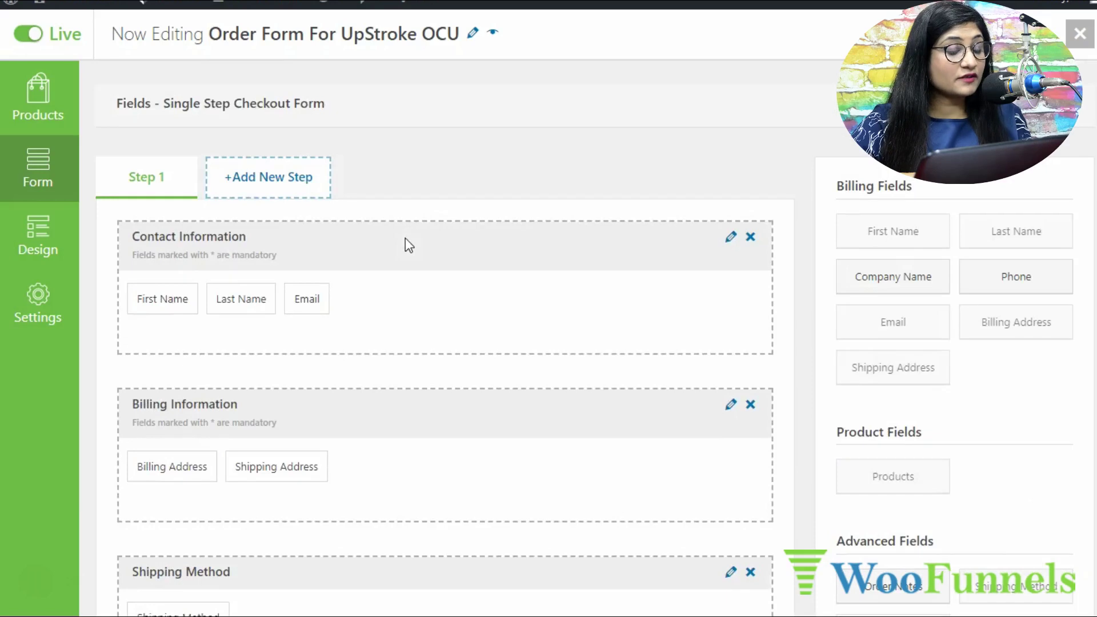
click(291, 195)
- Return to Step 1 and start adding a new section there
click(127, 191)
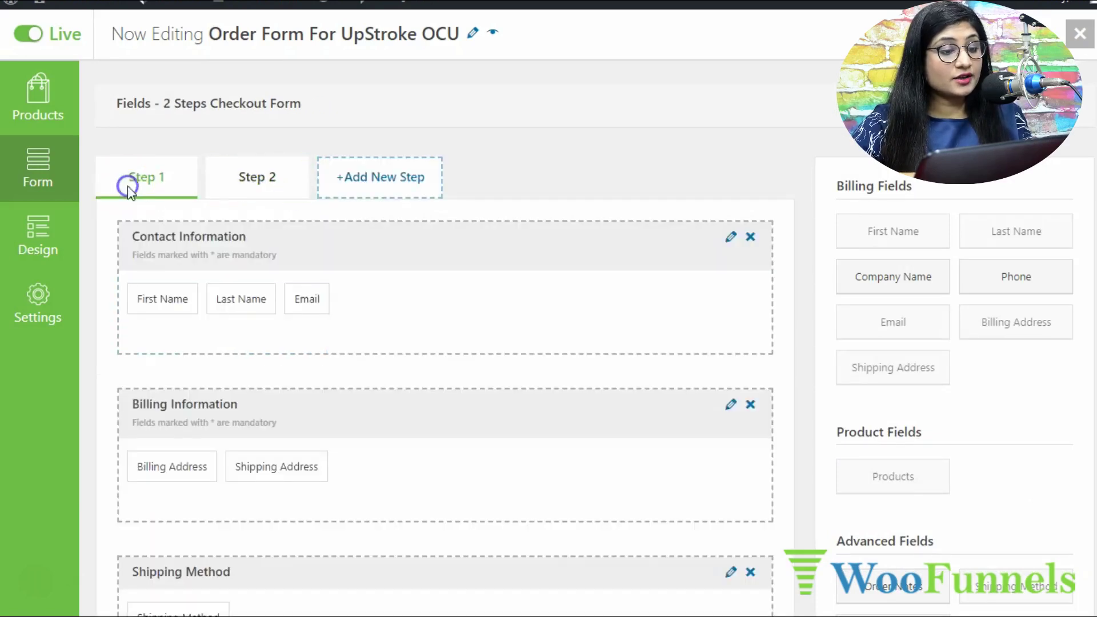
scroll(458, 343, down, 7)
scroll(457, 343, down, 3)
click(203, 420)
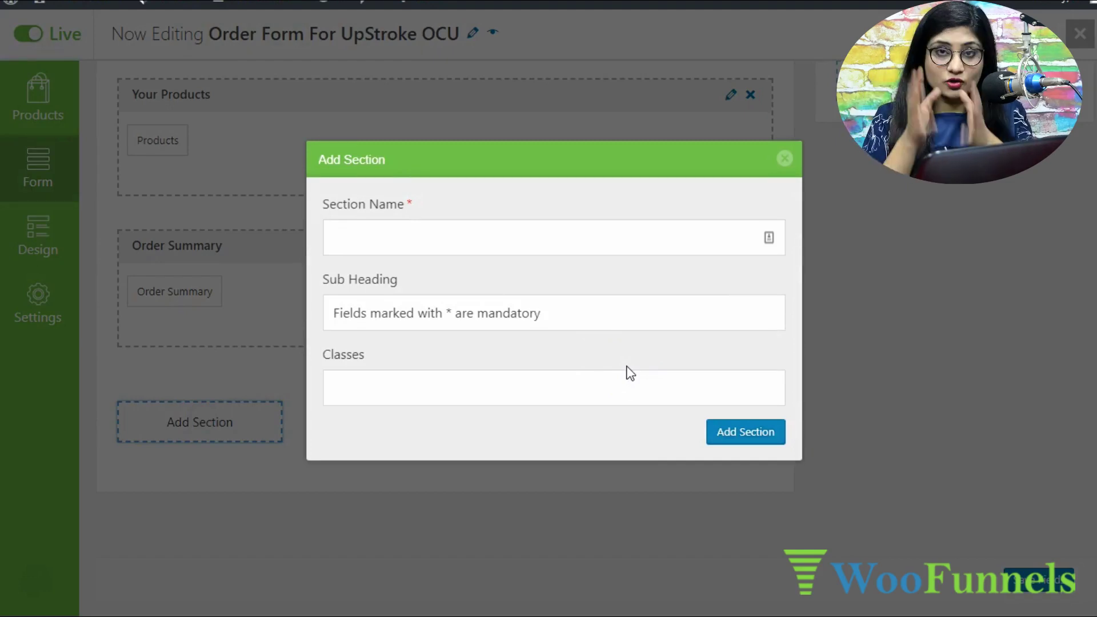
- Create a section named Shipping Details
click(457, 237)
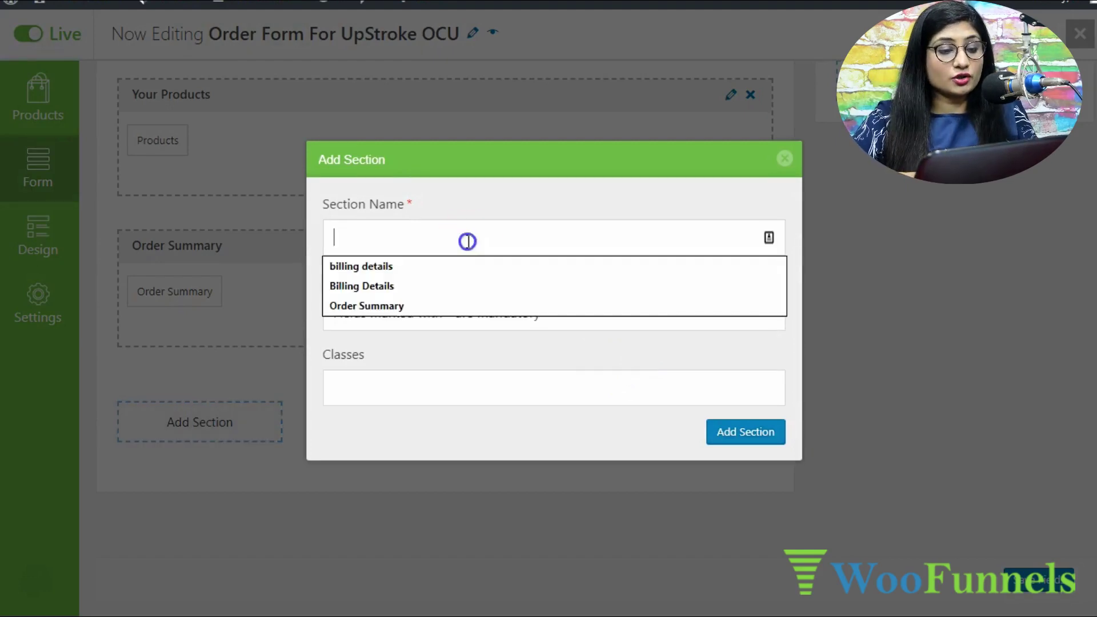
click(786, 159)
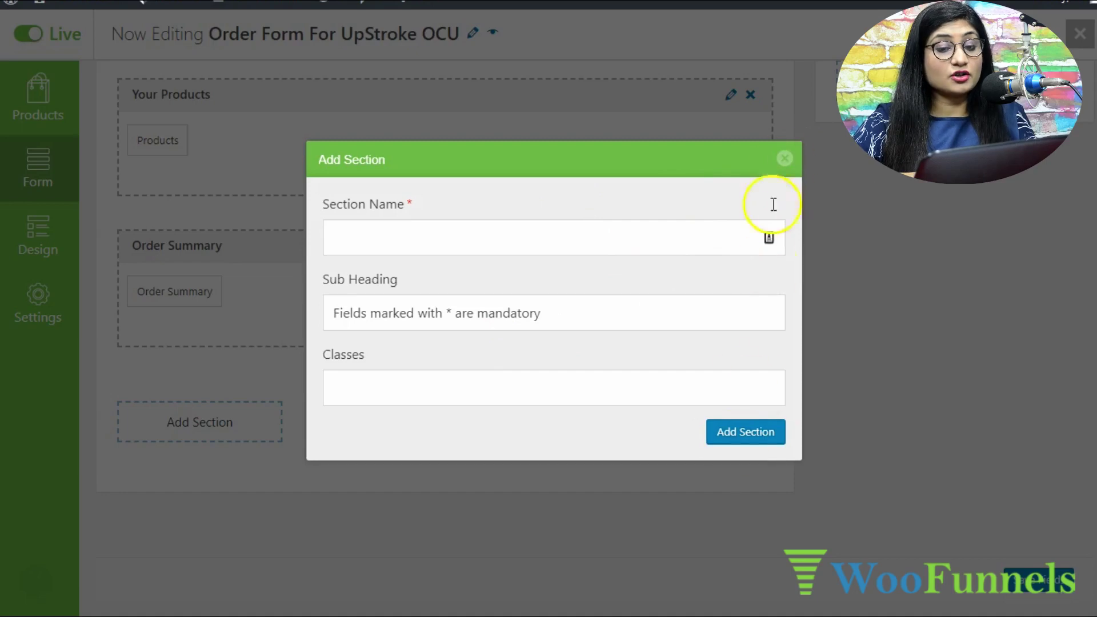
click(580, 244)
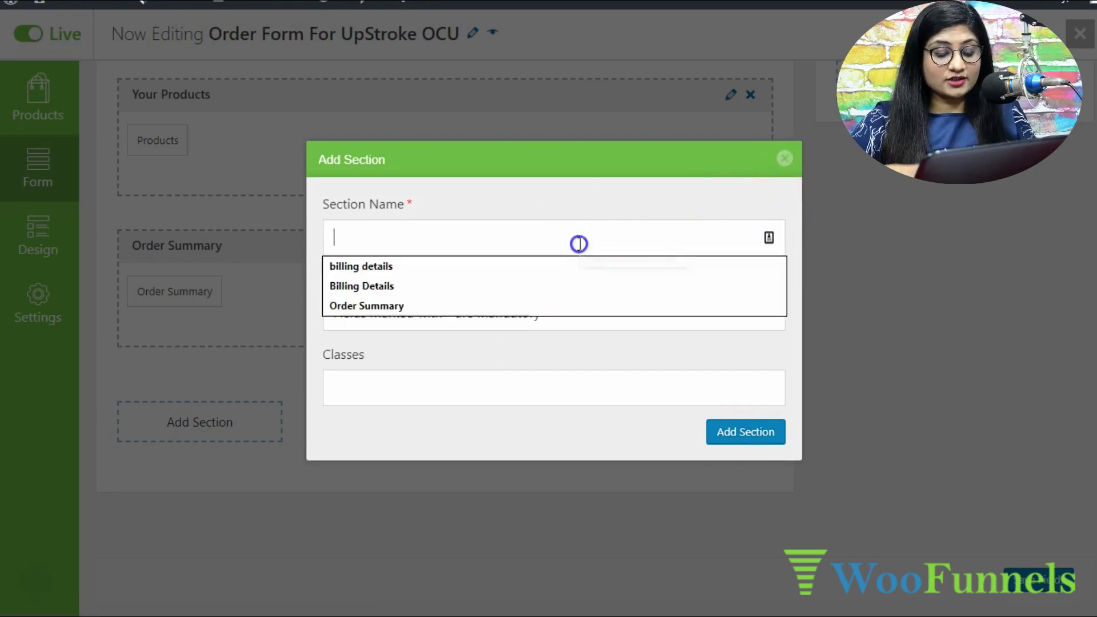
text(Shipping Details)
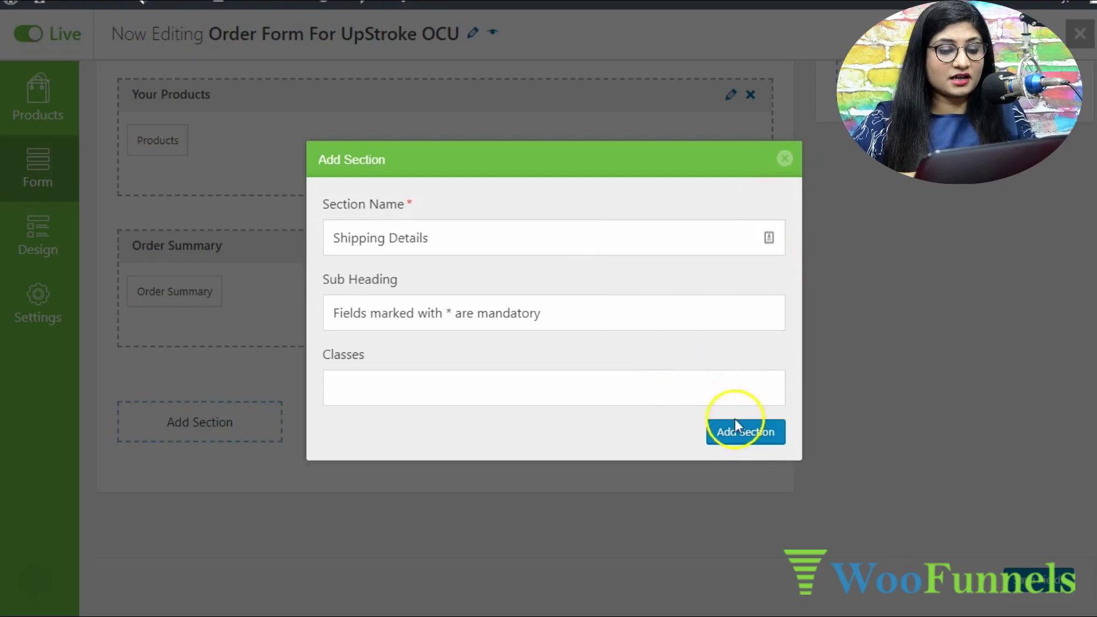
click(737, 428)
- Move the Shipping Address field into the Shipping Details section
scroll(556, 413, down, 1)
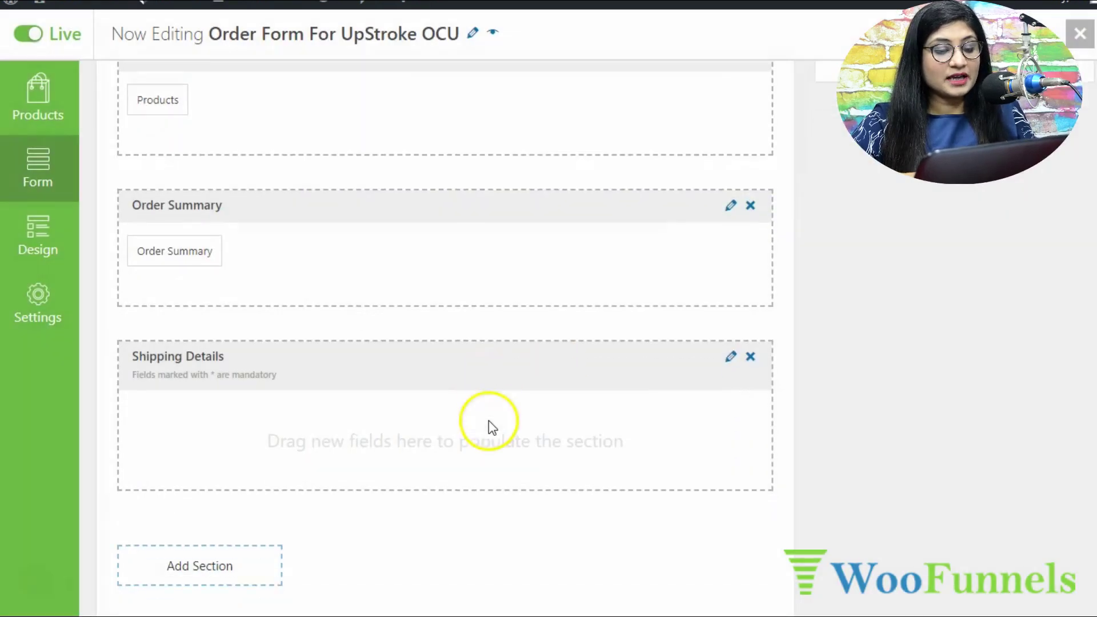
scroll(641, 450, up, 12)
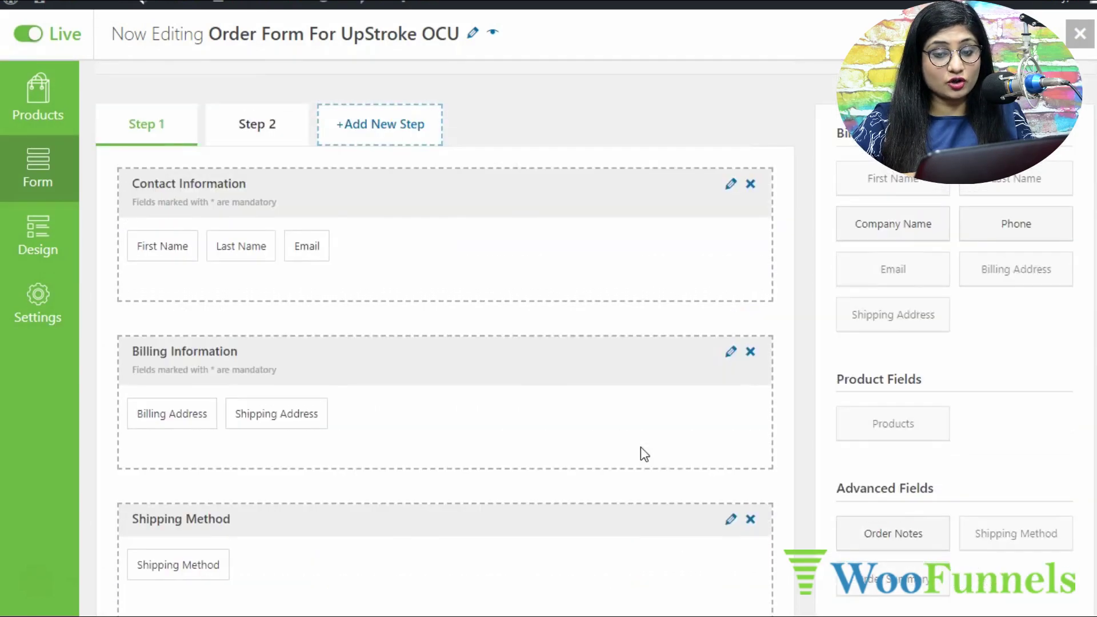
drag(937, 315, 469, 447)
scroll(902, 290, down, 10)
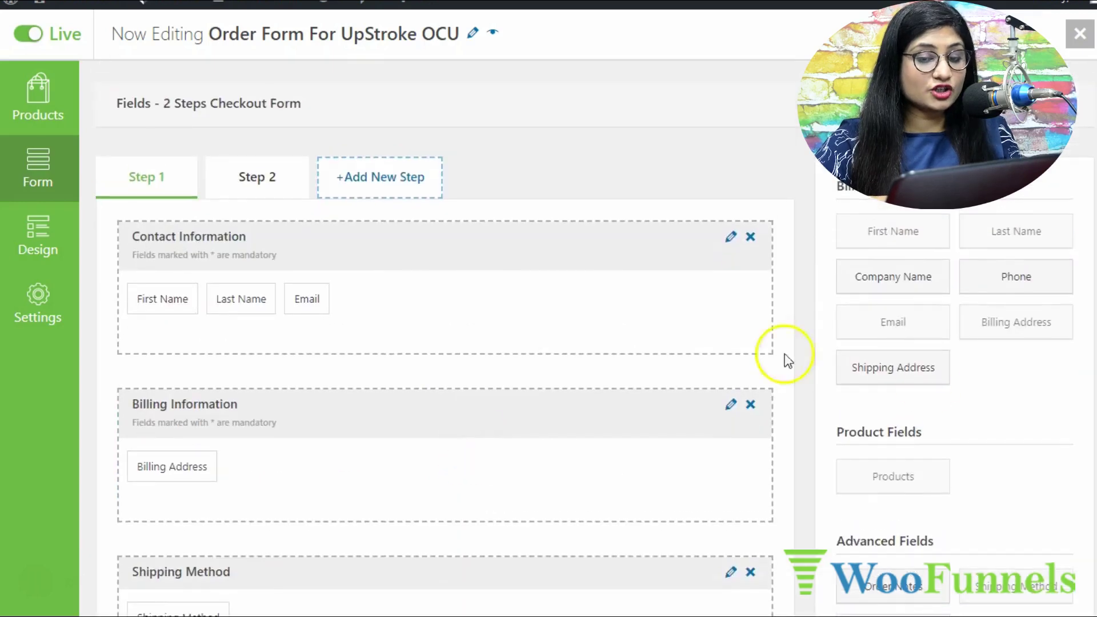
drag(911, 368, 415, 345)
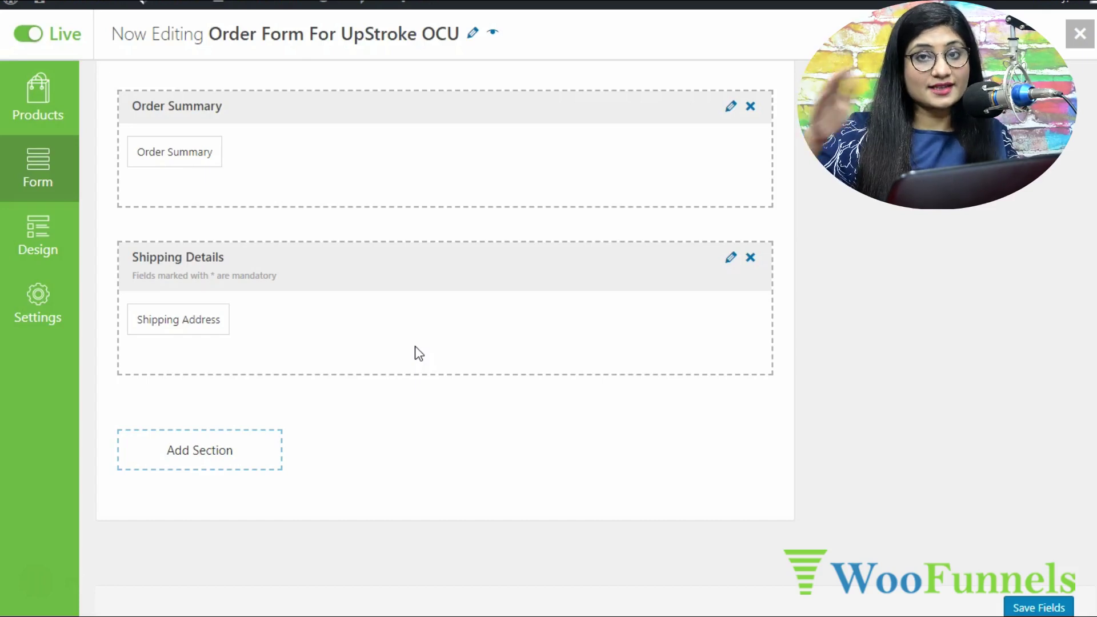
- Delete the Shipping Details section and return to Step 1
drag(495, 338, 698, 307)
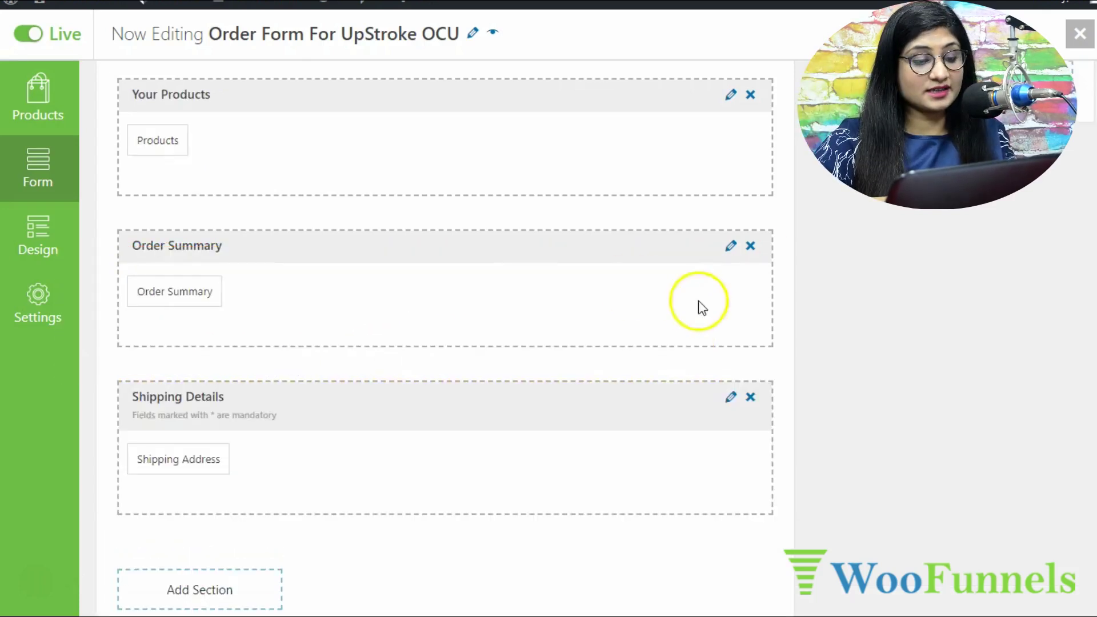
click(750, 399)
click(515, 399)
click(287, 327)
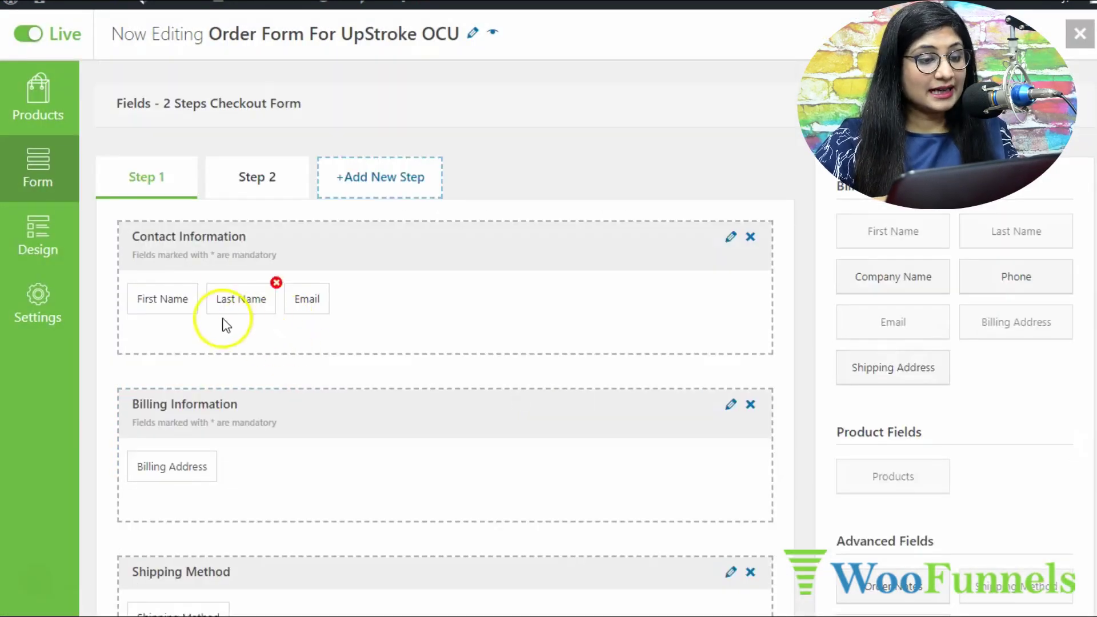
- Remove Step 2 so the form becomes a Single Step Checkout Form
click(309, 157)
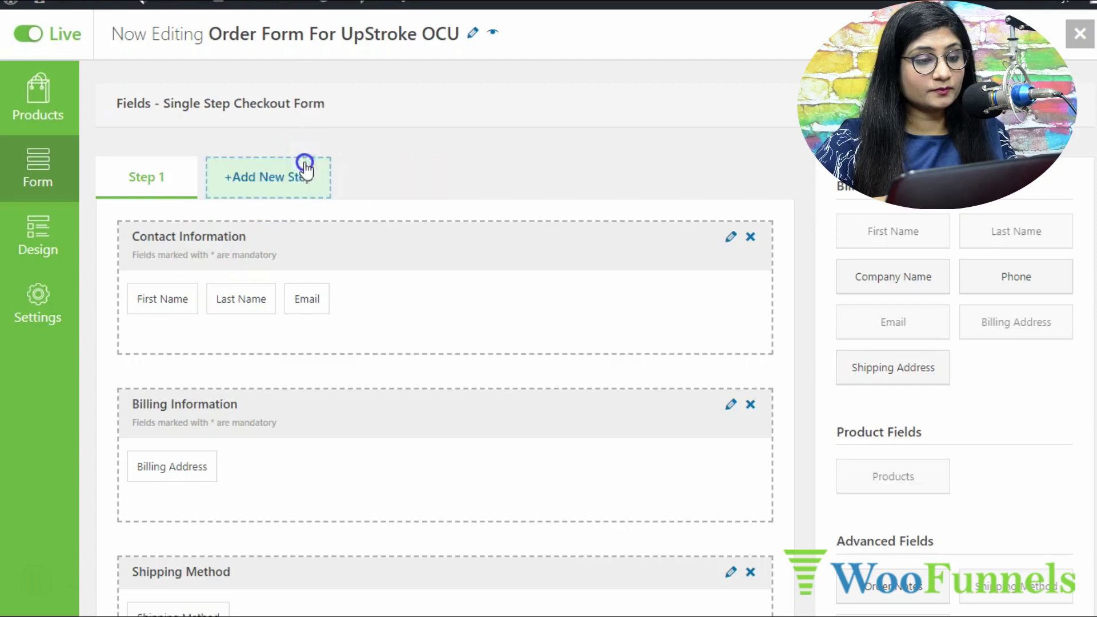
scroll(300, 295, down, 1)
scroll(300, 296, down, 4)
scroll(300, 296, up, 5)
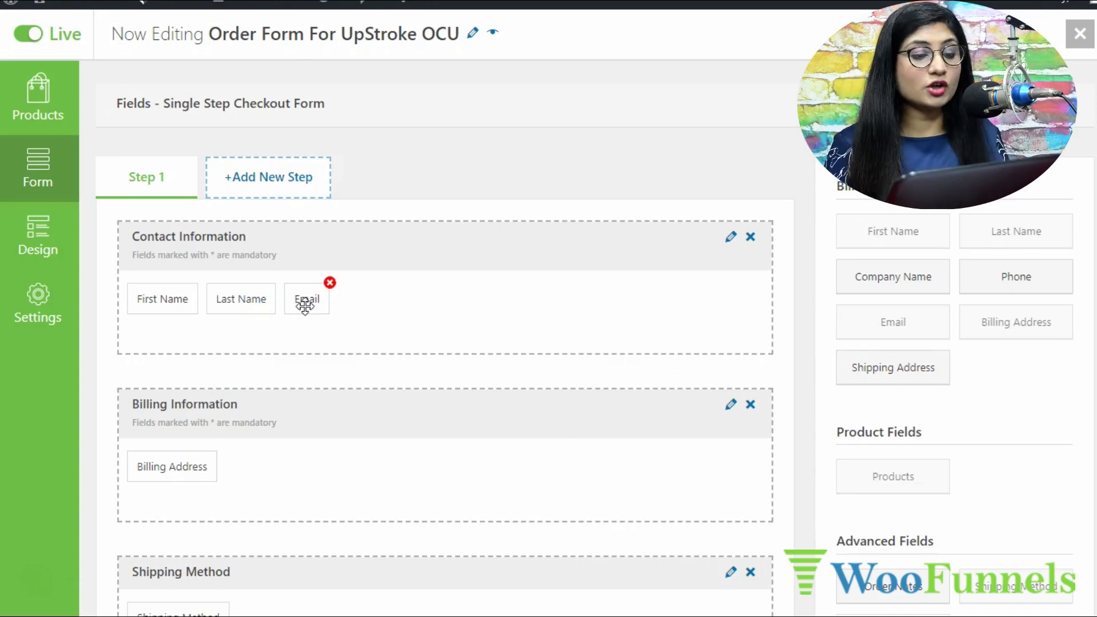
- Move Email ahead of First Name and Last Name in Contact Information, then review the form
drag(306, 303, 160, 299)
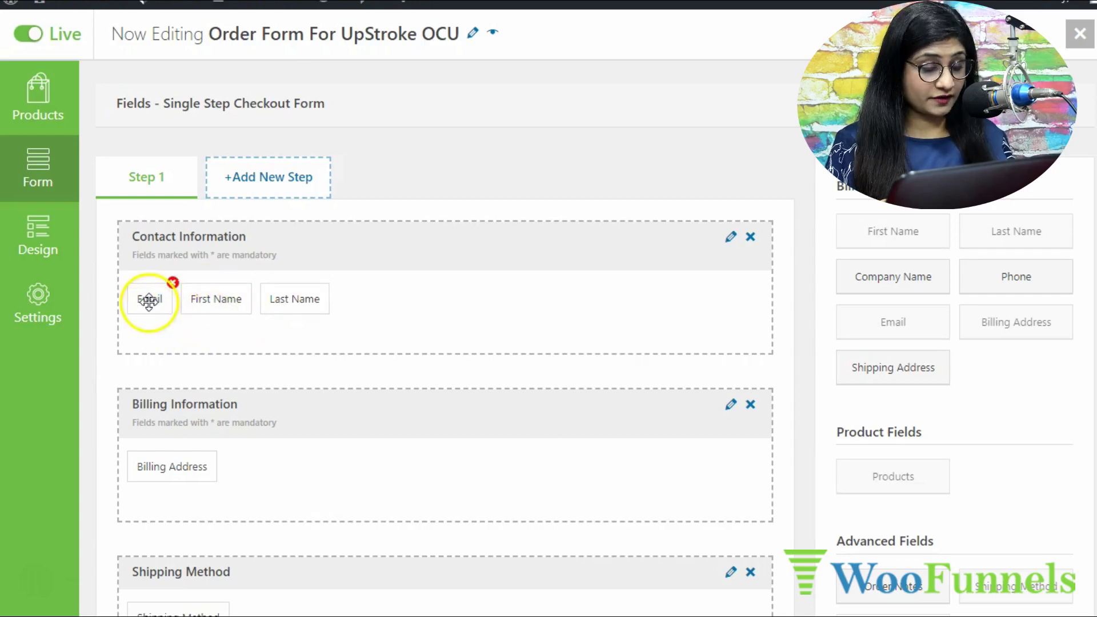
scroll(343, 363, down, 1)
scroll(347, 363, down, 2)
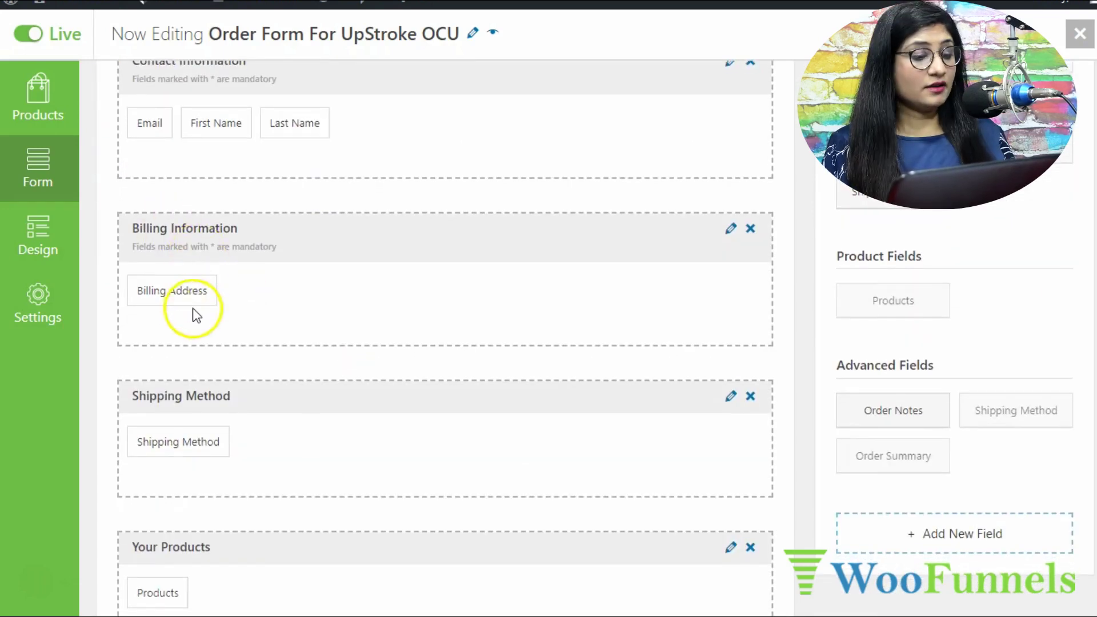
scroll(193, 307, down, 1)
scroll(212, 424, down, 1)
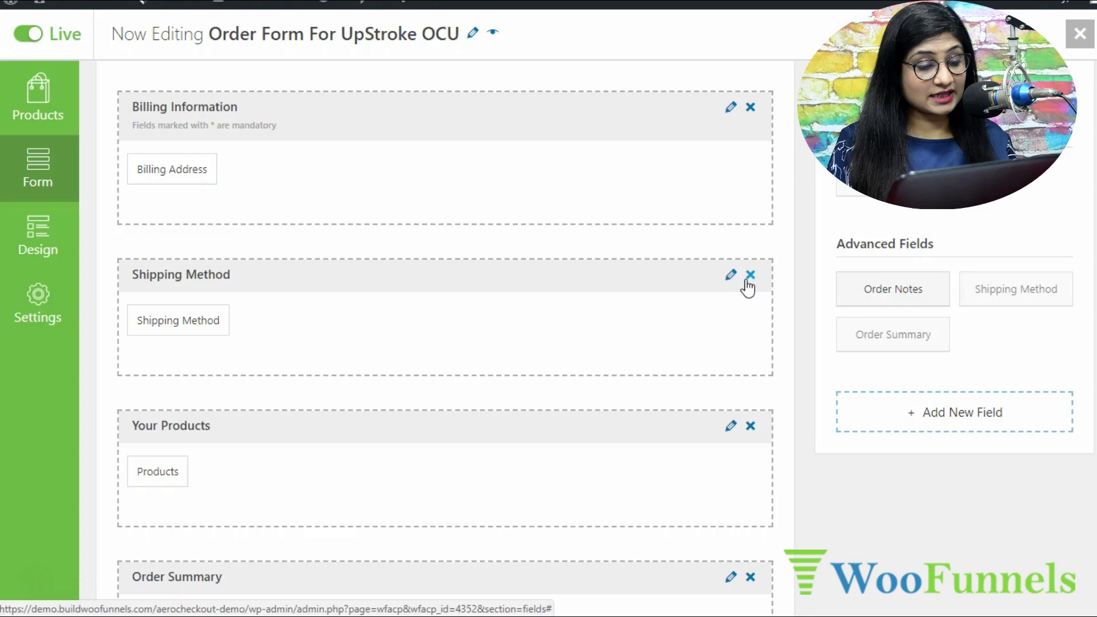
scroll(544, 403, down, 2)
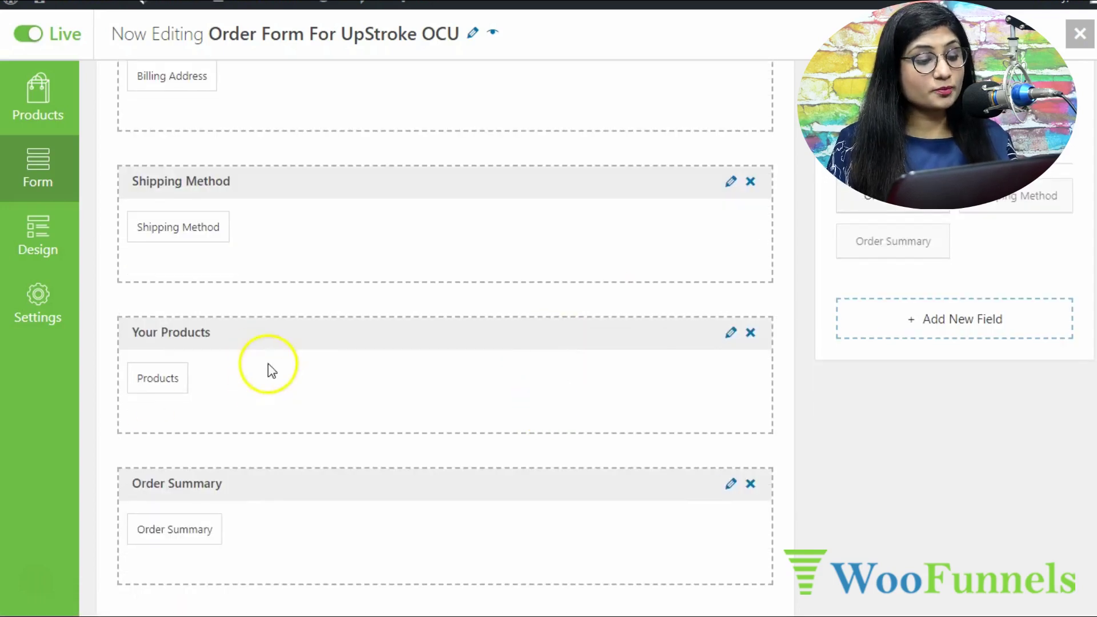
scroll(426, 359, down, 2)
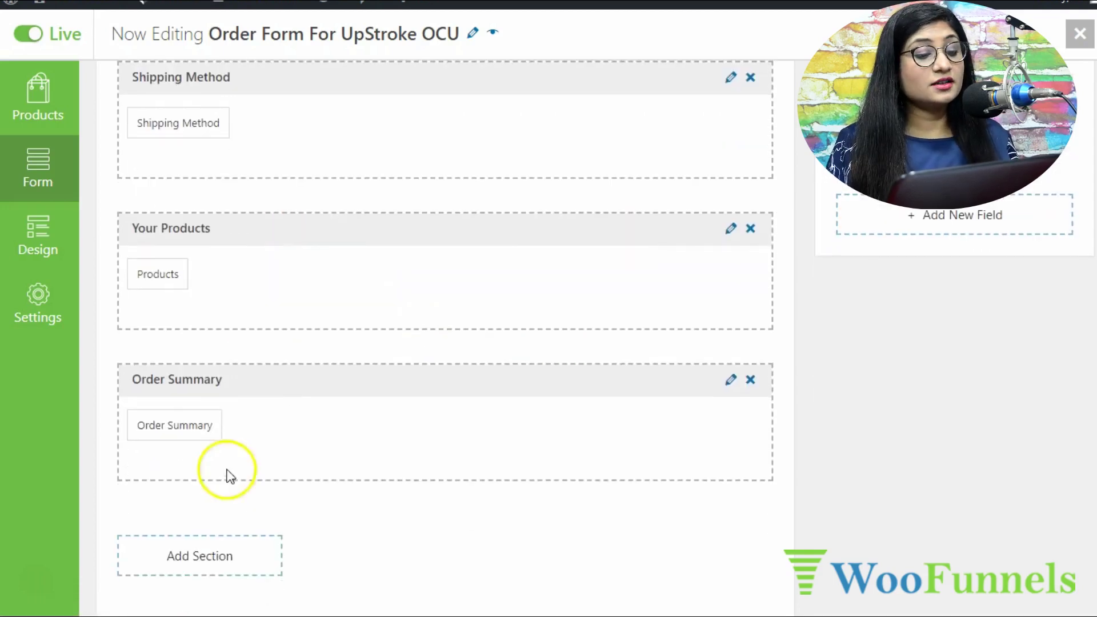
scroll(392, 383, up, 10)
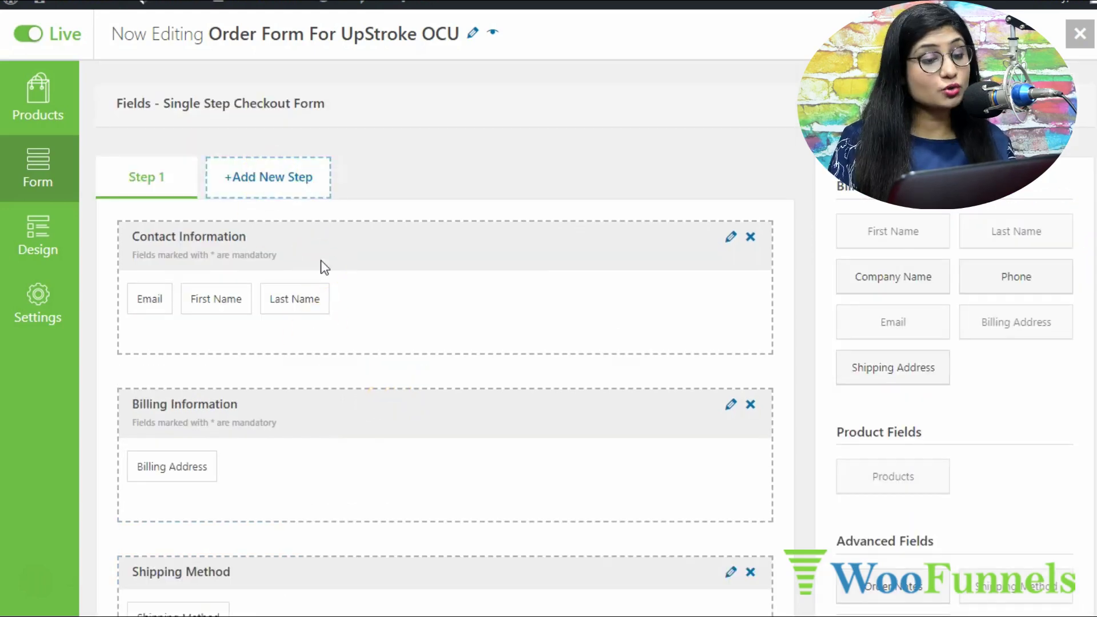
- Add a second step again and delete the Shipping Method section from Step 1
click(276, 203)
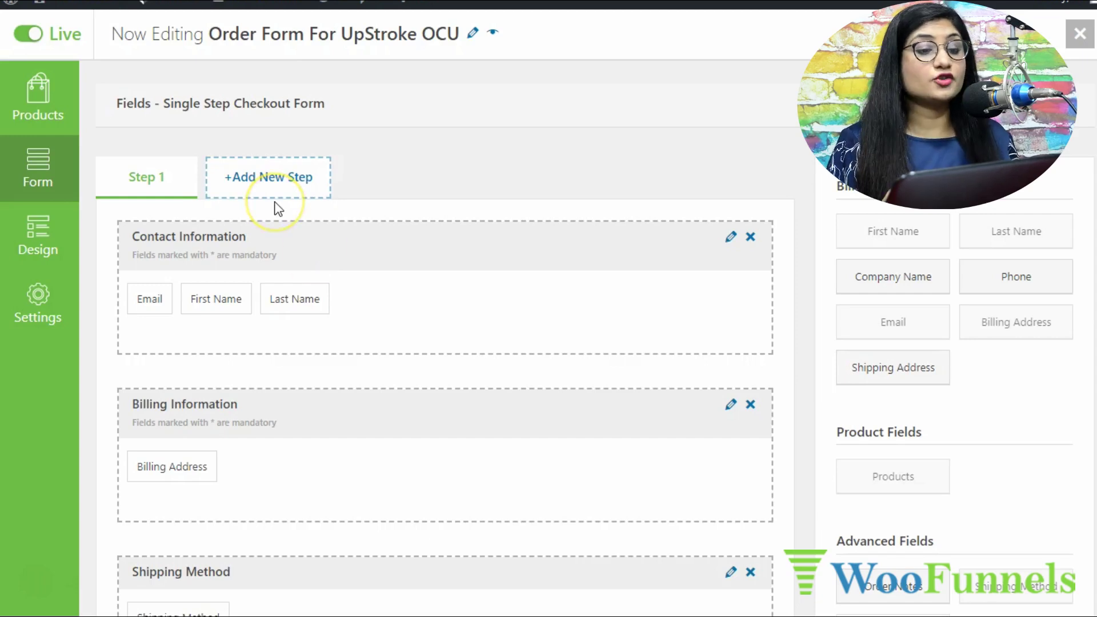
click(262, 183)
click(229, 298)
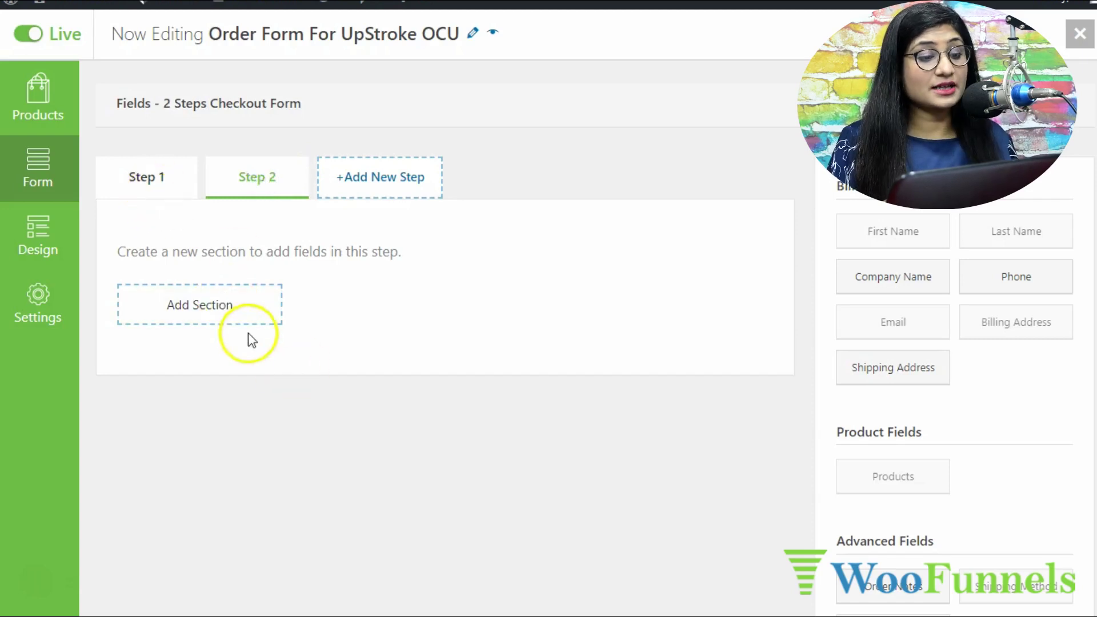
click(154, 182)
scroll(332, 397, down, 3)
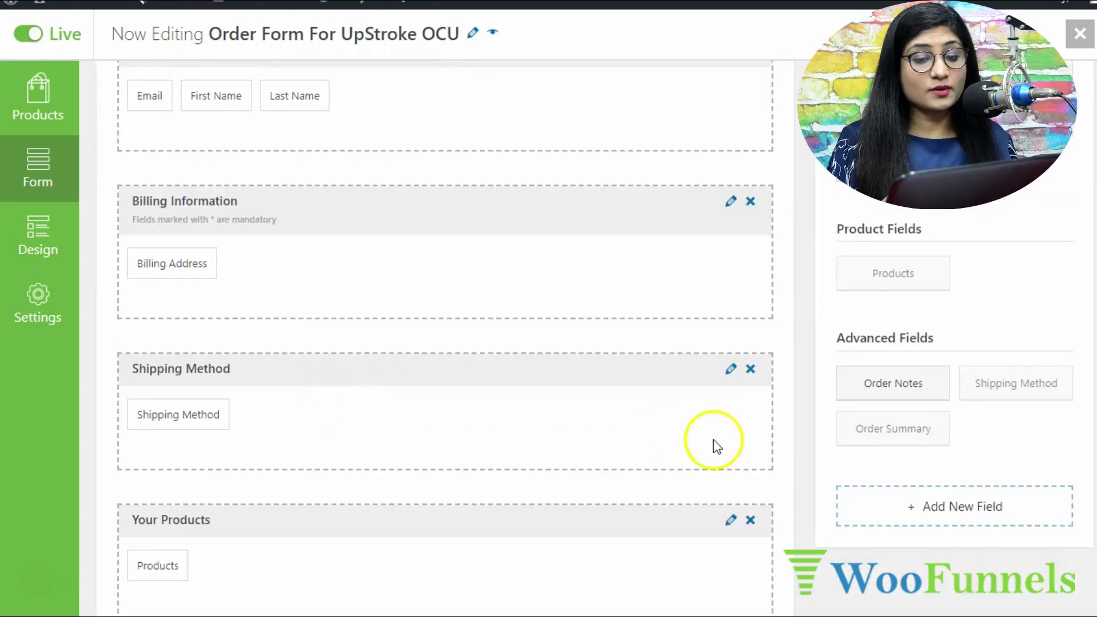
click(751, 368)
click(522, 391)
scroll(568, 357, up, 3)
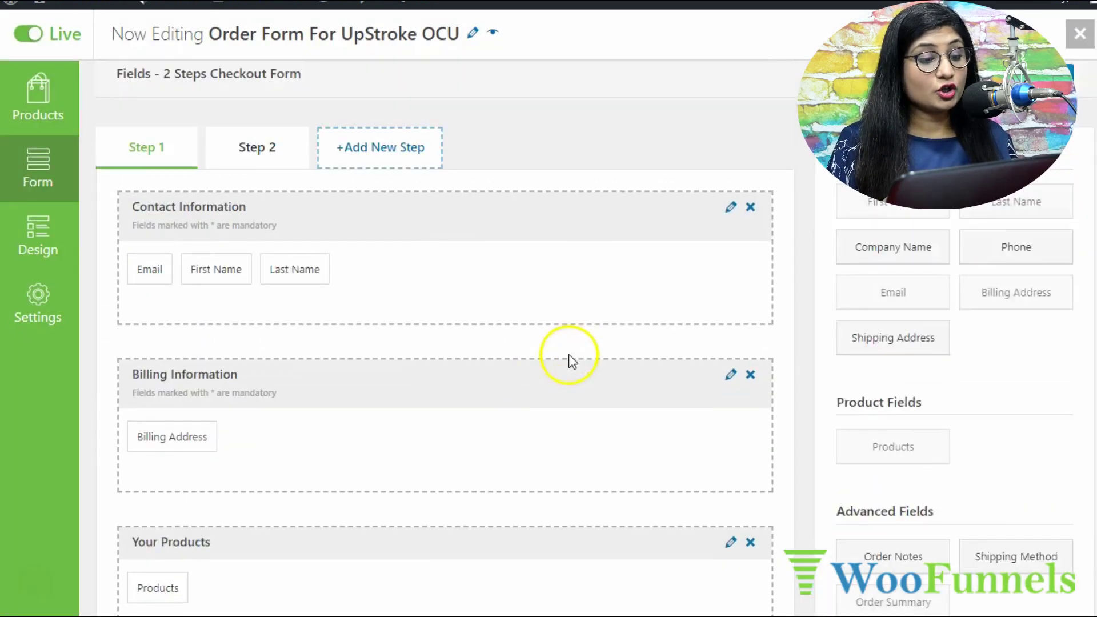
scroll(569, 354, up, 1)
- On Step 2, create a Shipping Details section holding the Shipping Address field
click(258, 181)
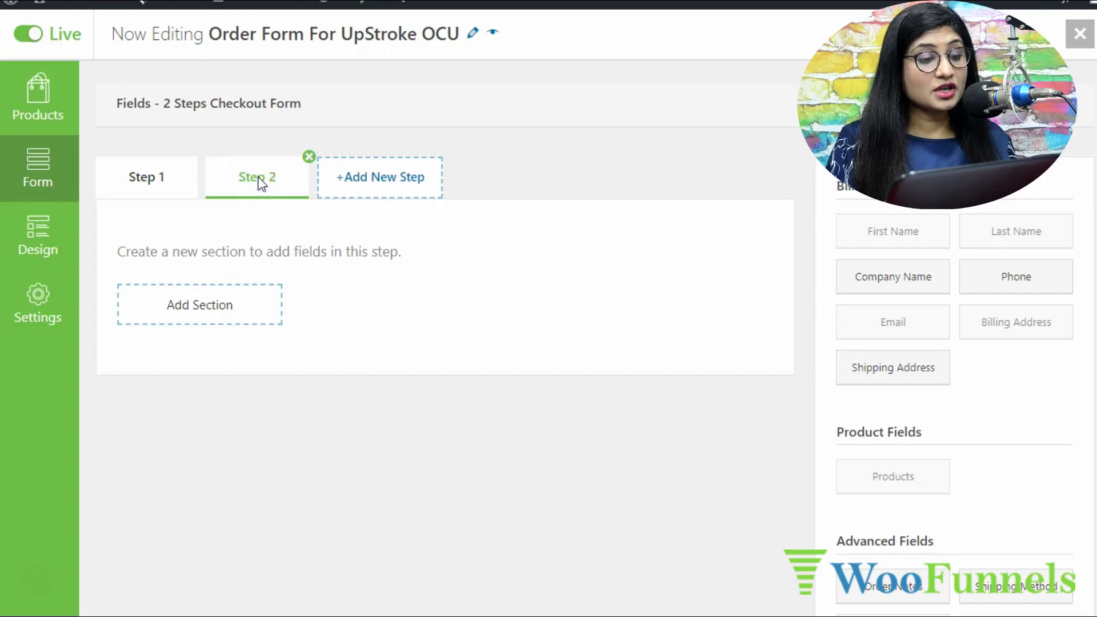
click(222, 314)
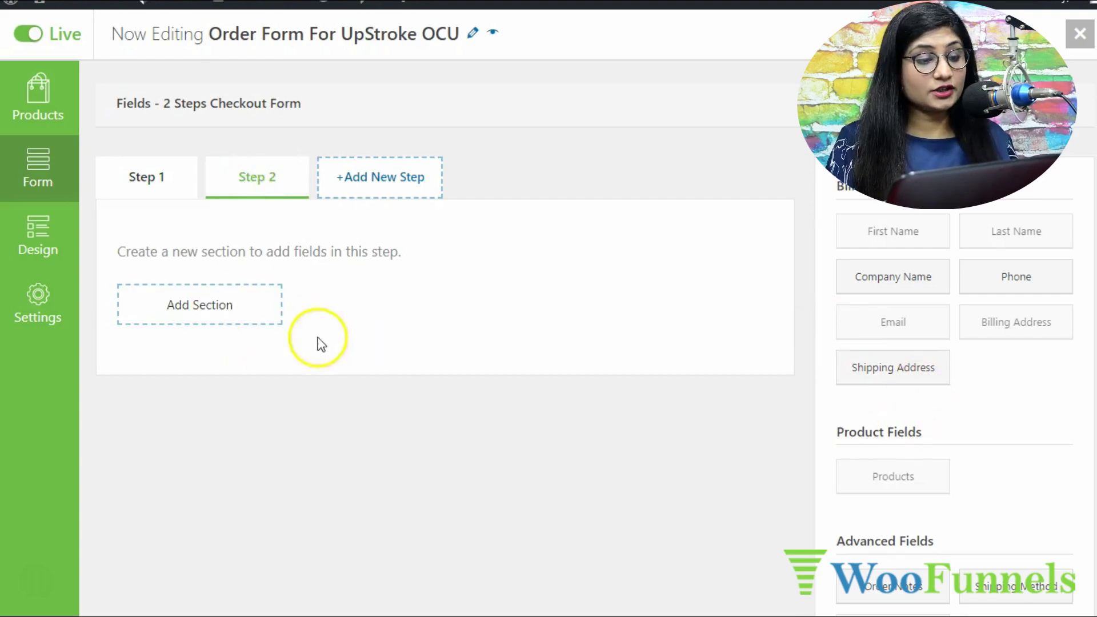
click(255, 313)
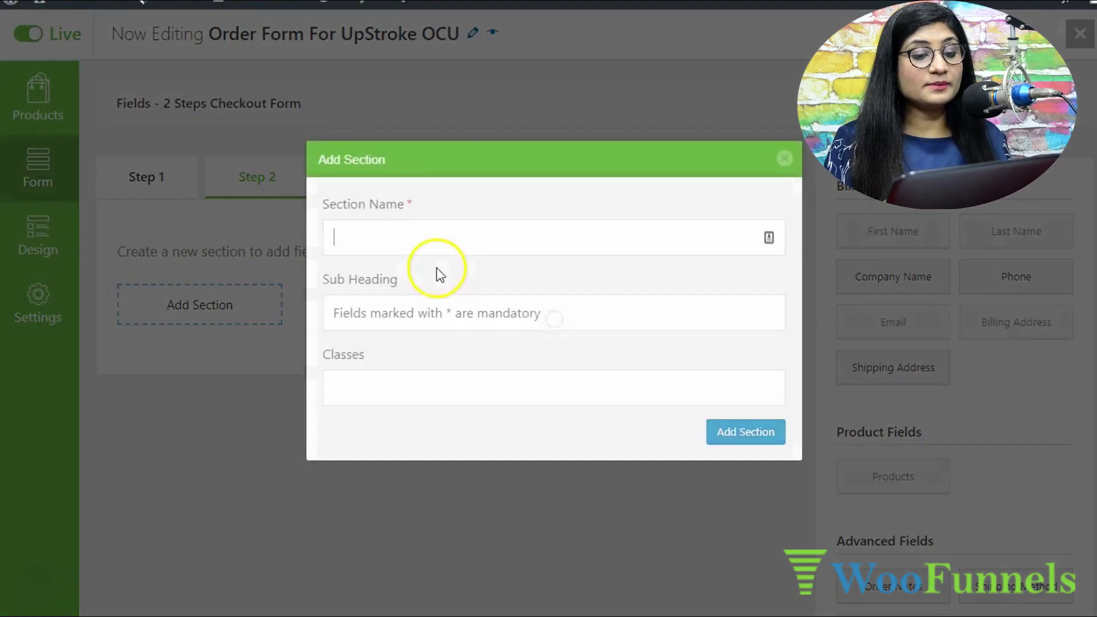
text(Ship)
click(423, 269)
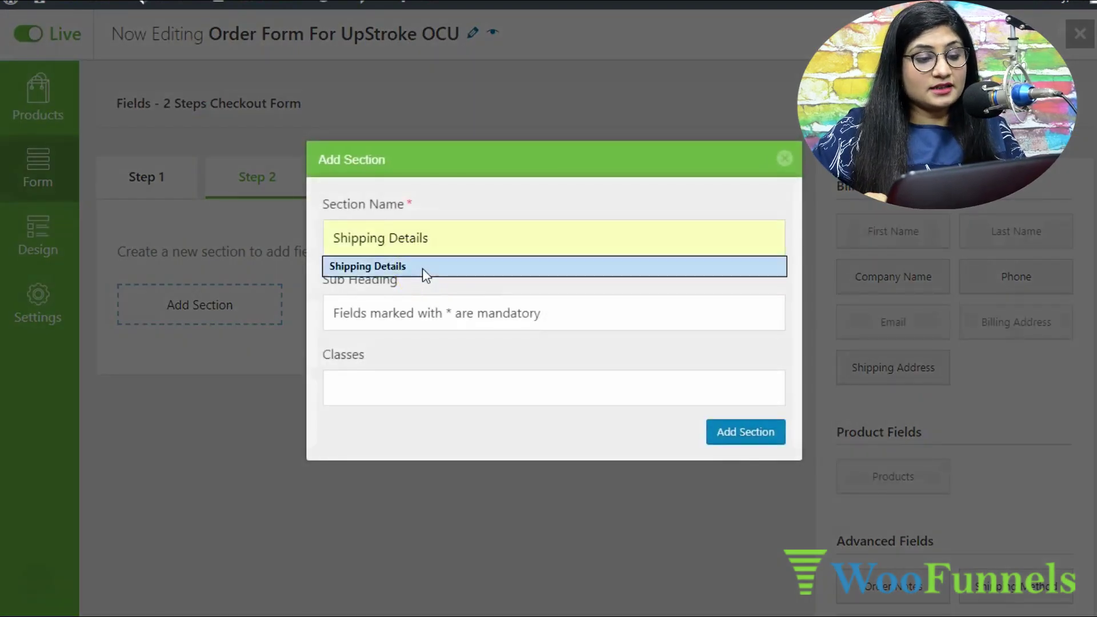
click(749, 441)
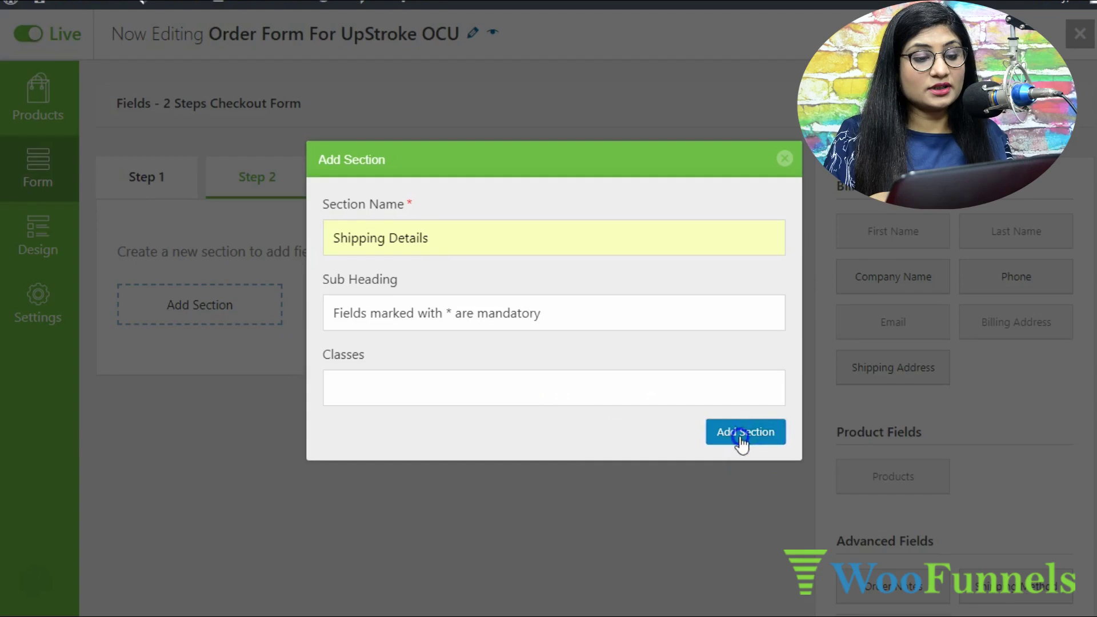
drag(893, 376, 385, 344)
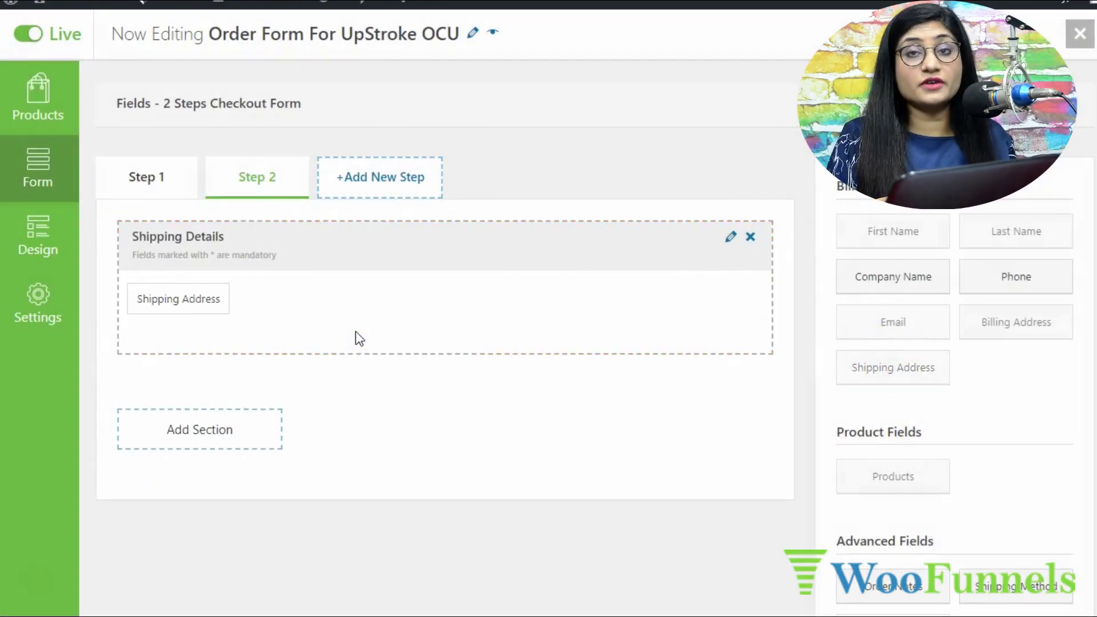
- Review and compare the sections on Step 1 and Step 2
click(170, 181)
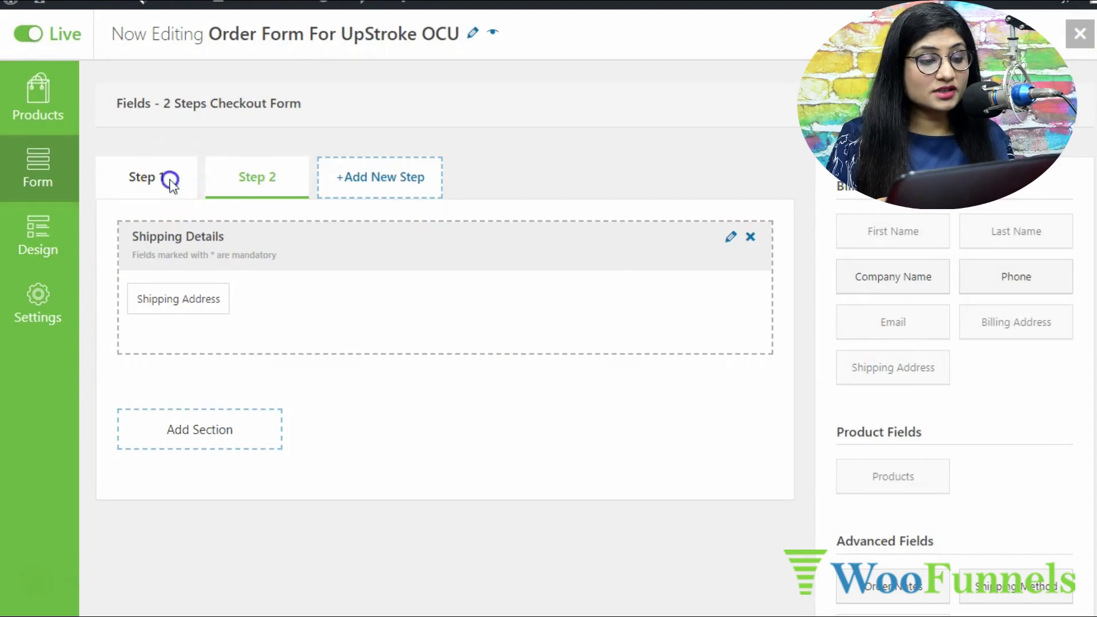
scroll(291, 497, down, 2)
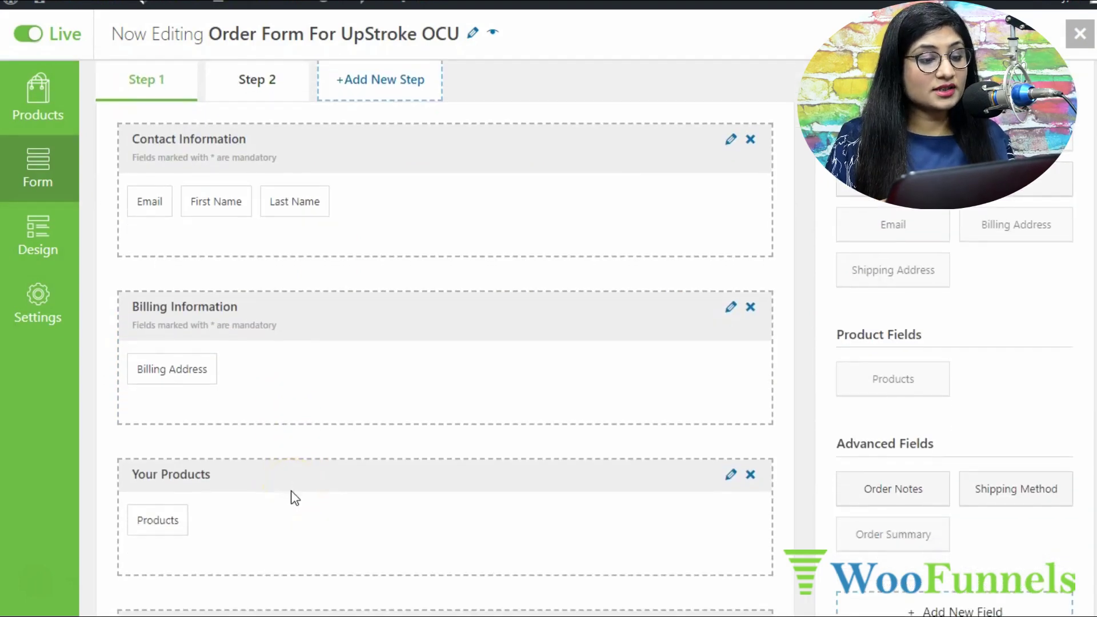
scroll(295, 497, down, 3)
scroll(294, 497, up, 5)
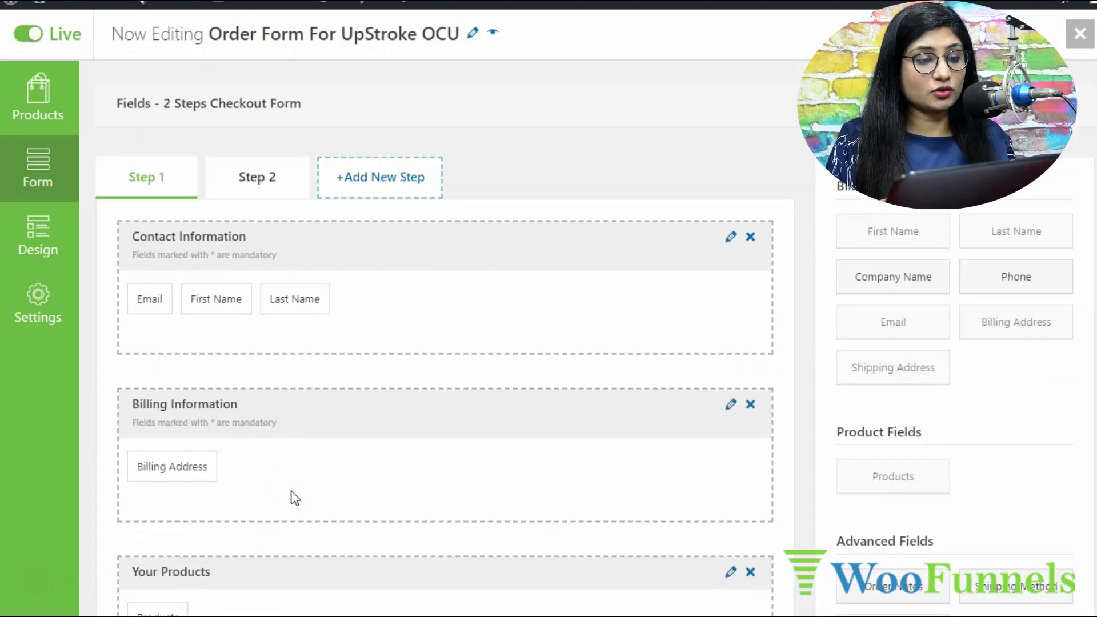
click(257, 170)
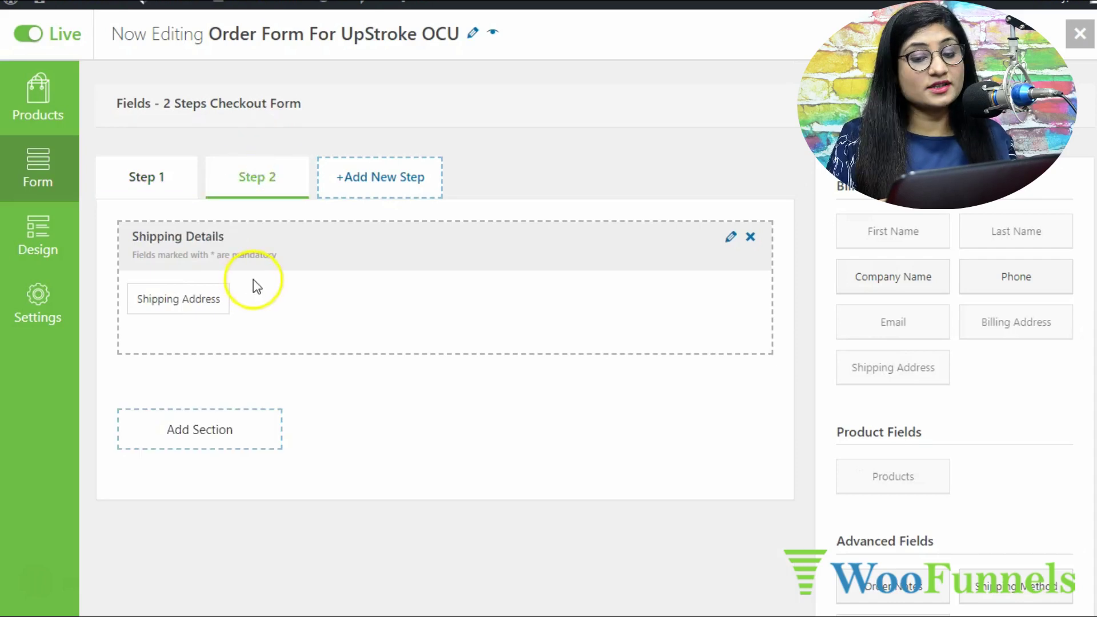
scroll(636, 519, down, 4)
scroll(636, 519, up, 4)
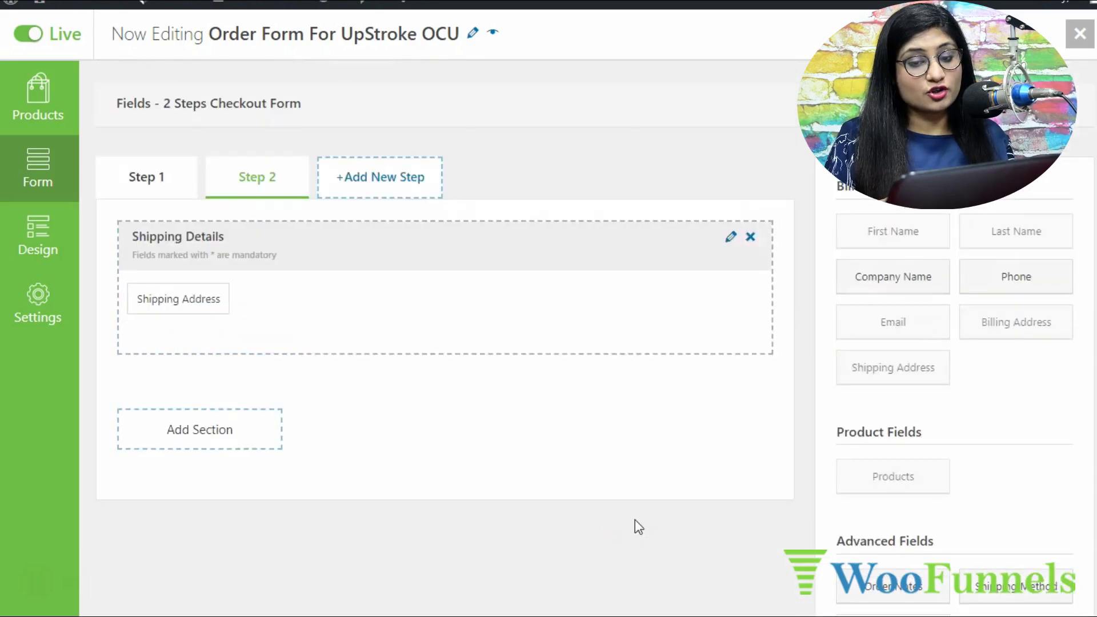
scroll(635, 520, down, 4)
scroll(635, 519, up, 4)
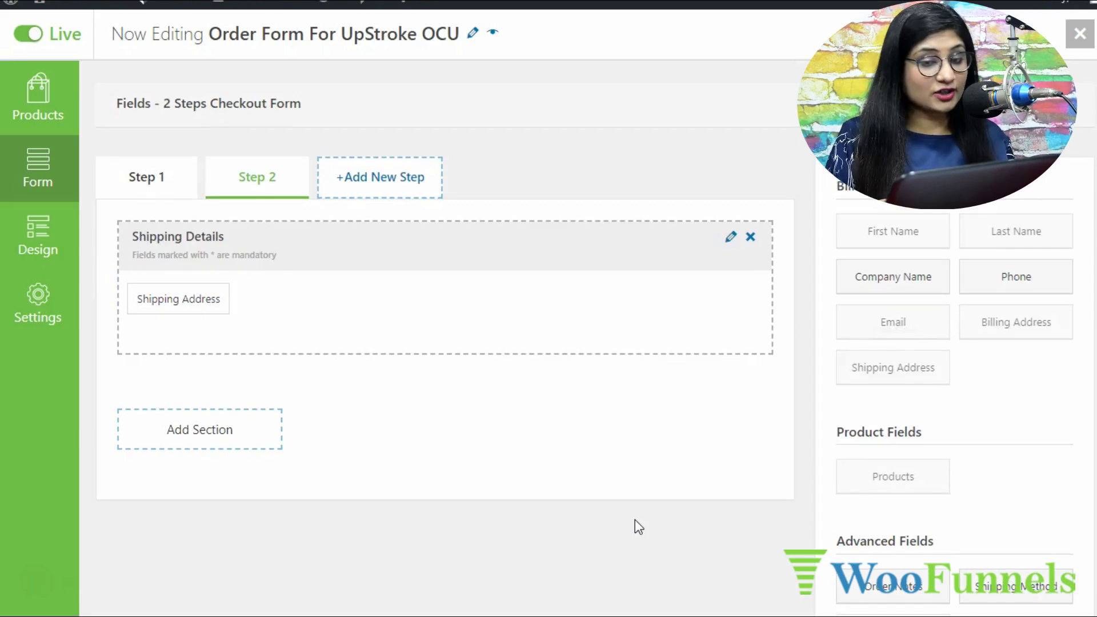
click(171, 178)
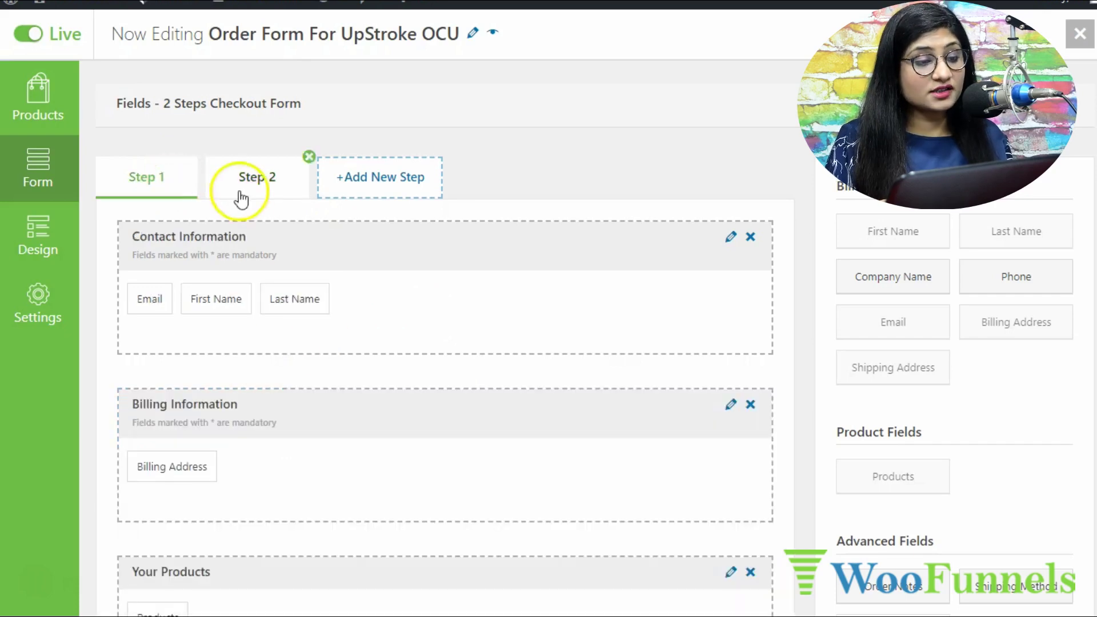
scroll(293, 364, down, 5)
scroll(292, 364, up, 5)
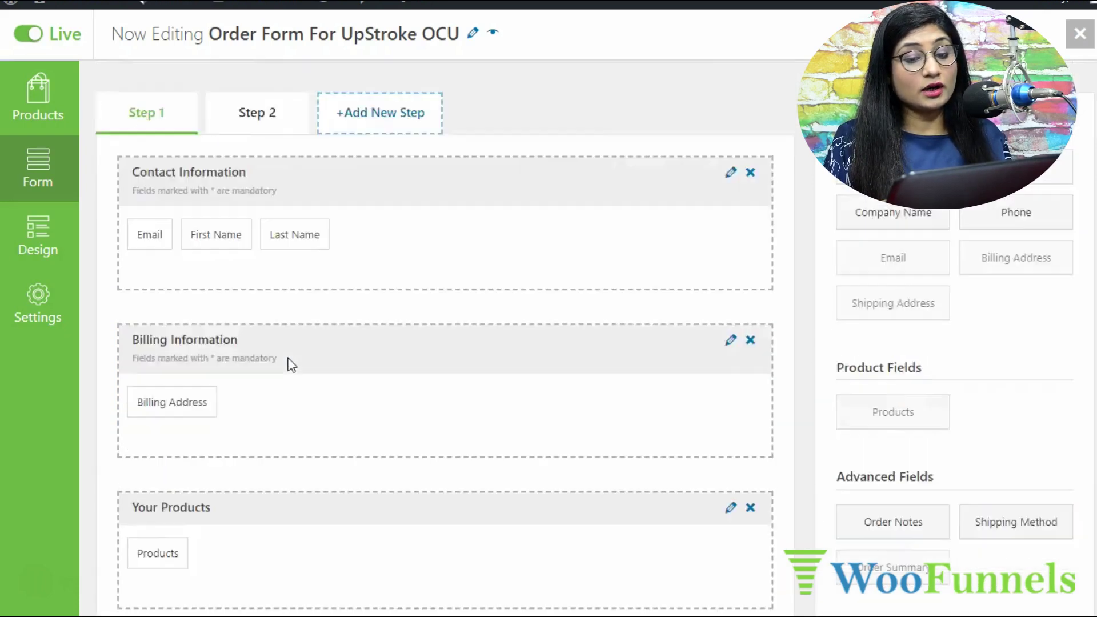
scroll(293, 364, down, 3)
scroll(287, 363, up, 3)
- Back on Step 2, save the checkout form fields and go to Design
click(259, 178)
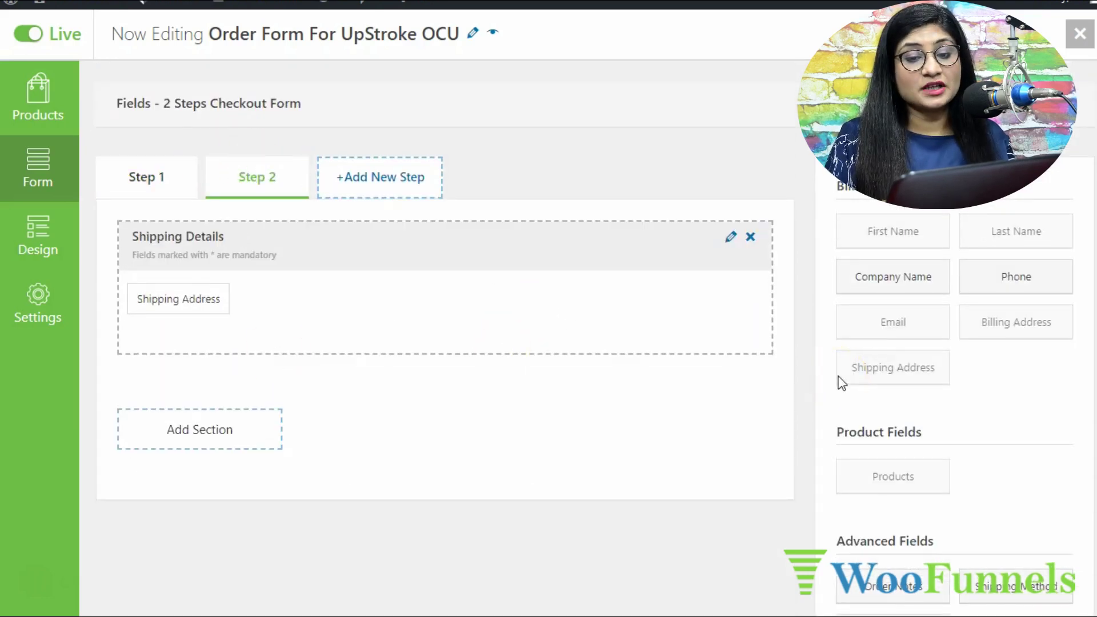
scroll(975, 372, down, 3)
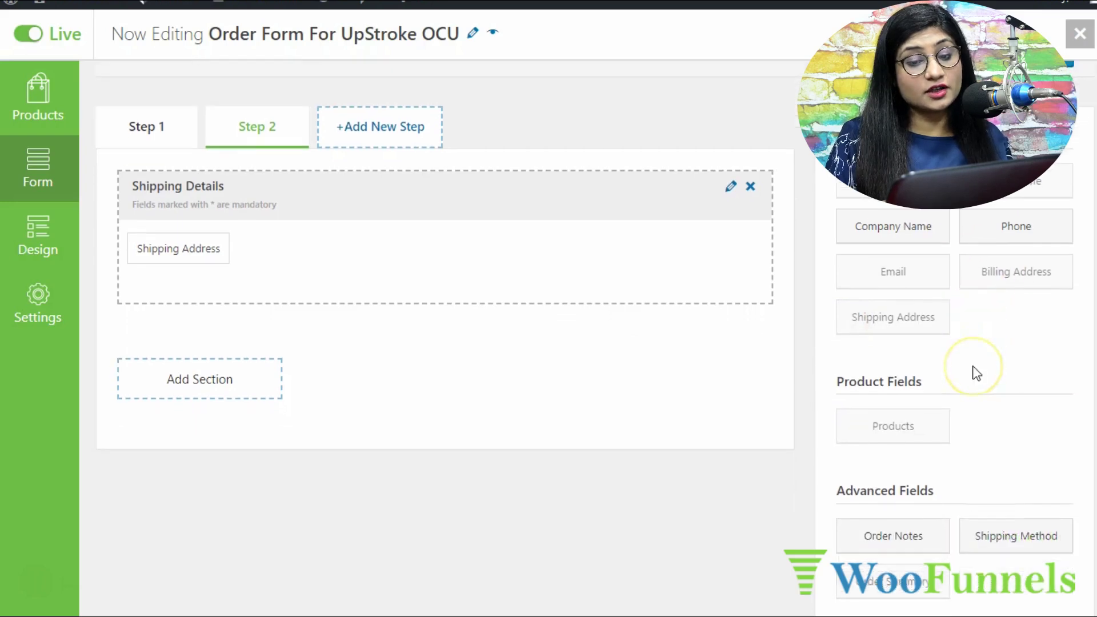
scroll(977, 373, up, 3)
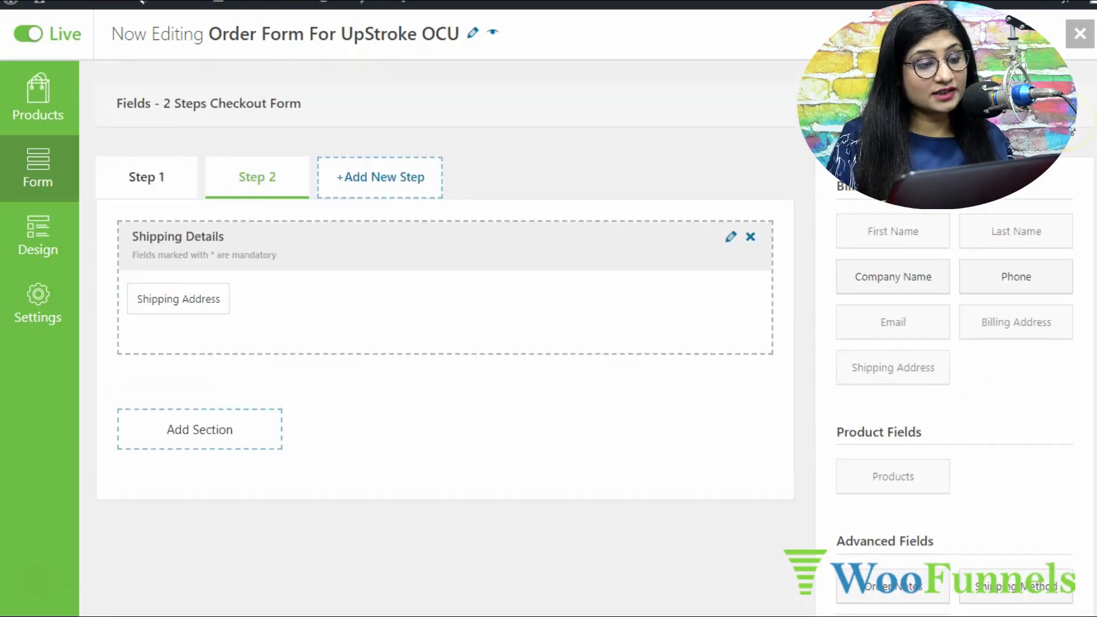
scroll(820, 228, down, 3)
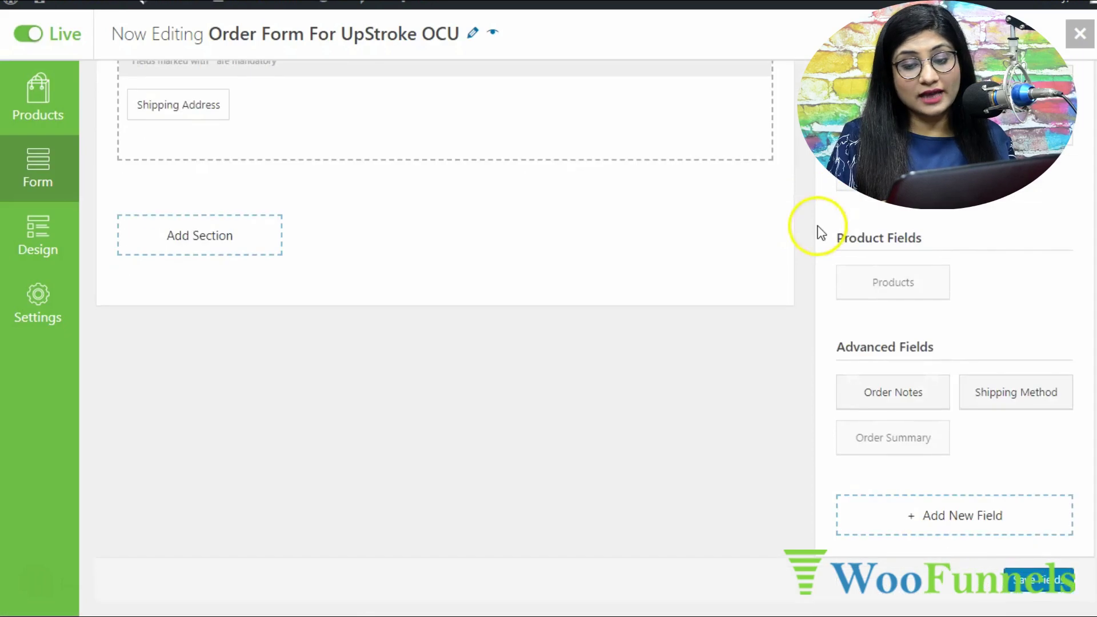
scroll(965, 359, up, 3)
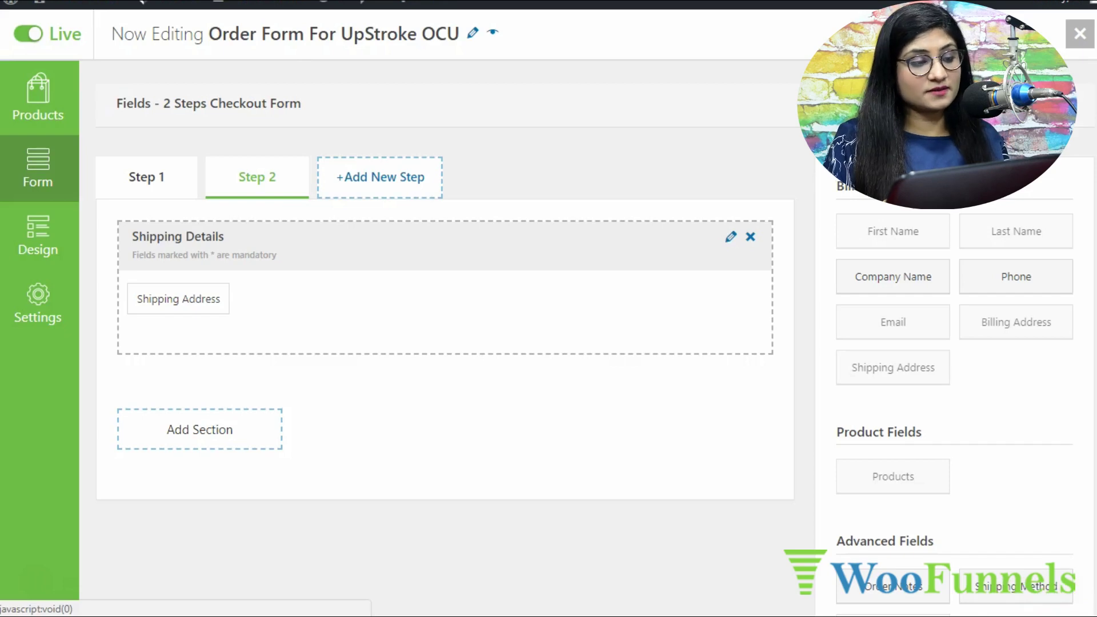
scroll(595, 411, down, 3)
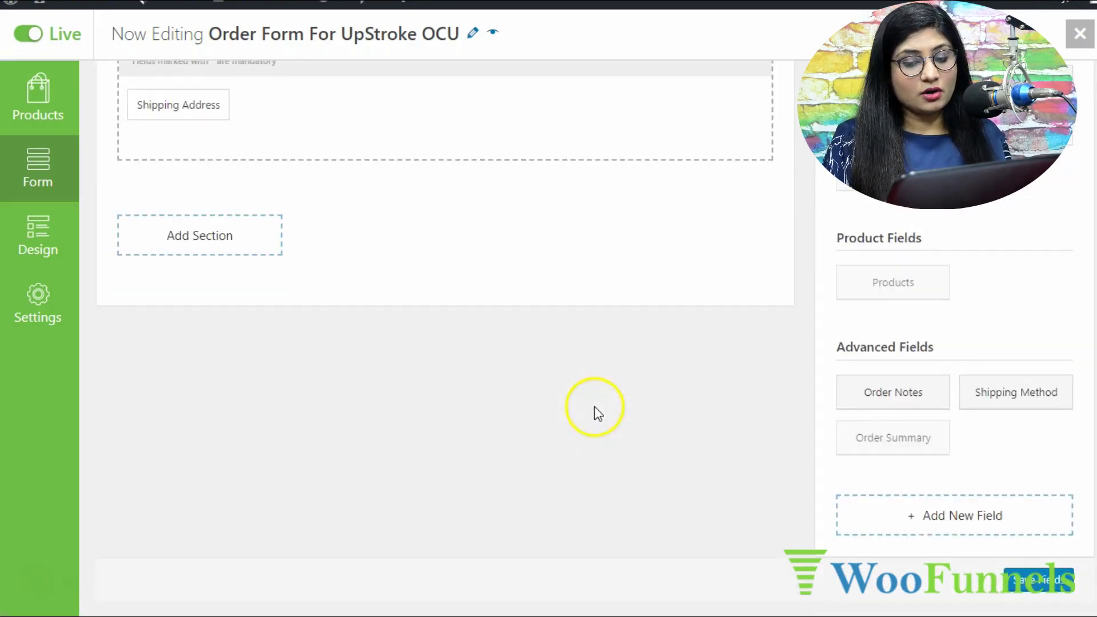
click(1044, 589)
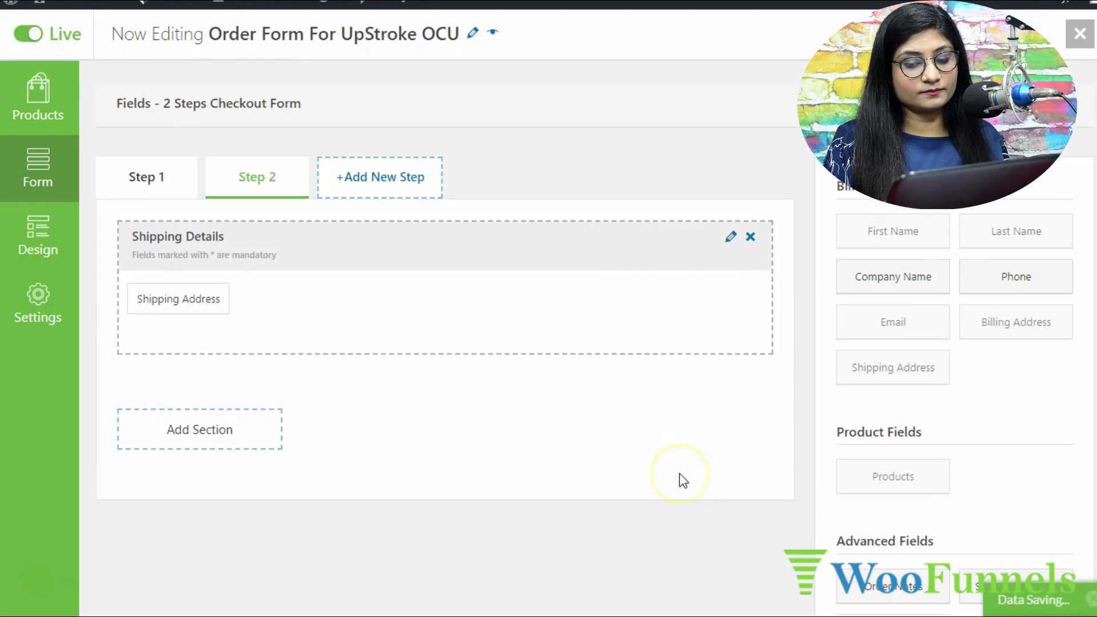
scroll(680, 473, up, 3)
click(25, 218)
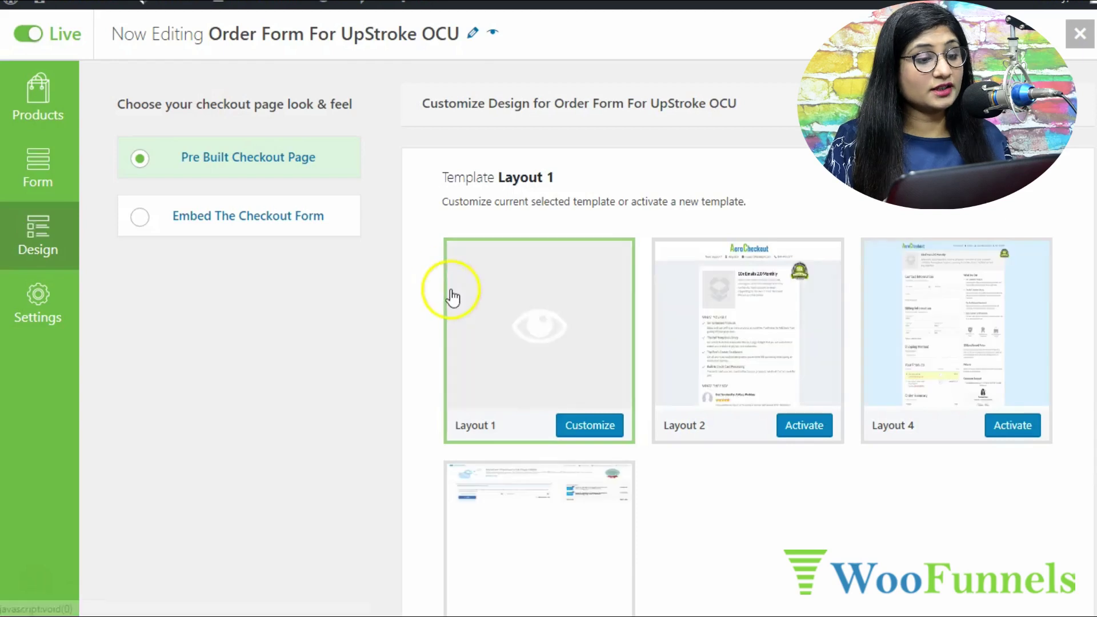
scroll(571, 370, down, 2)
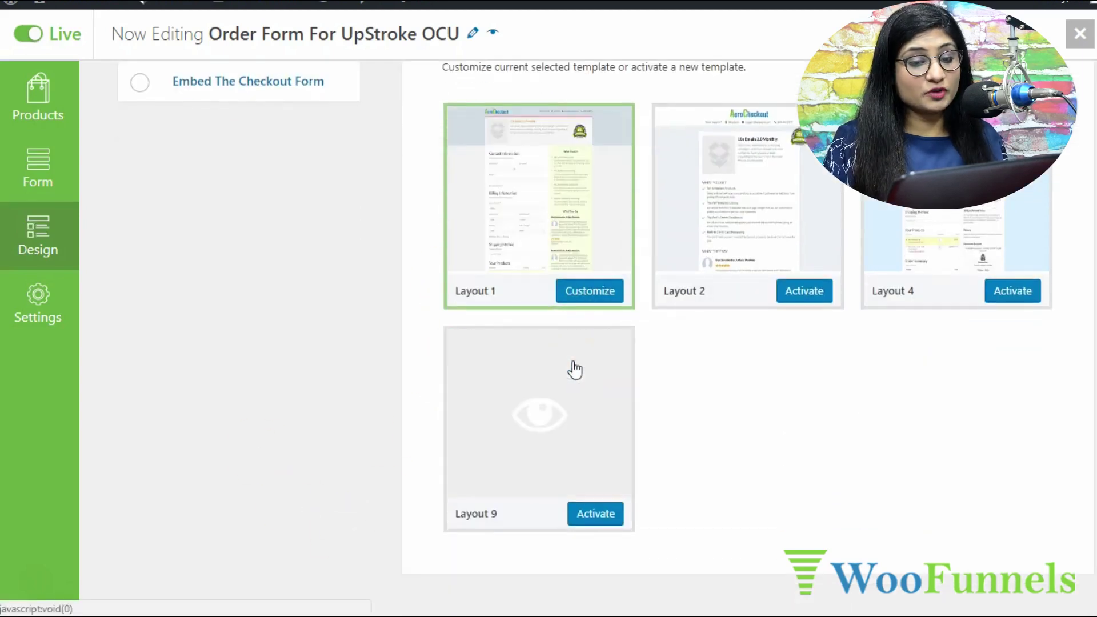
scroll(575, 369, up, 2)
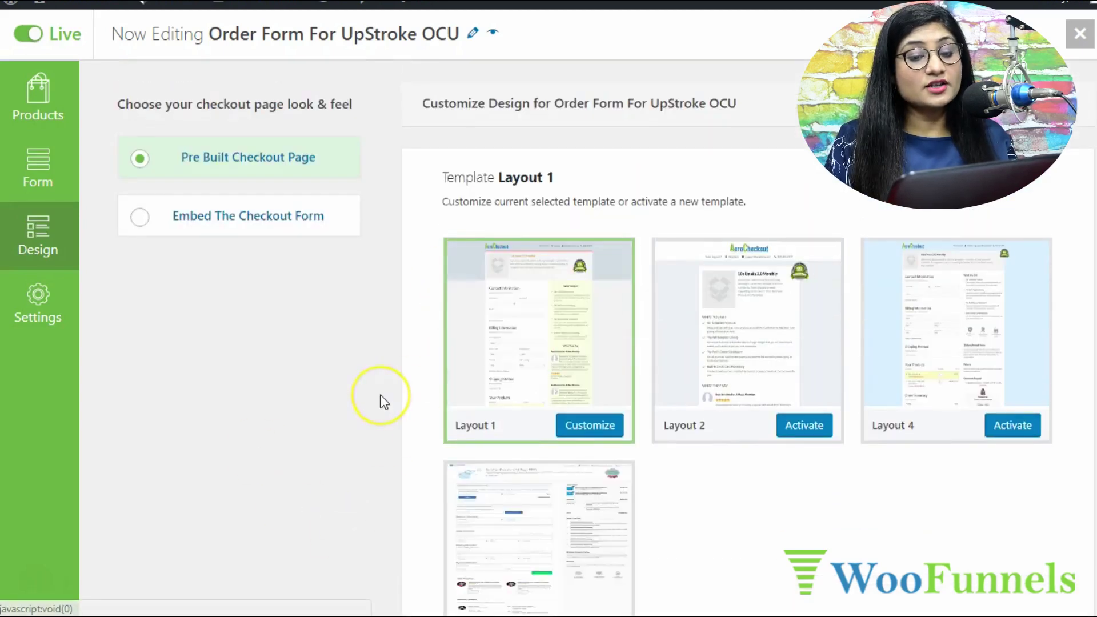
scroll(379, 398, down, 3)
scroll(379, 399, up, 3)
click(541, 324)
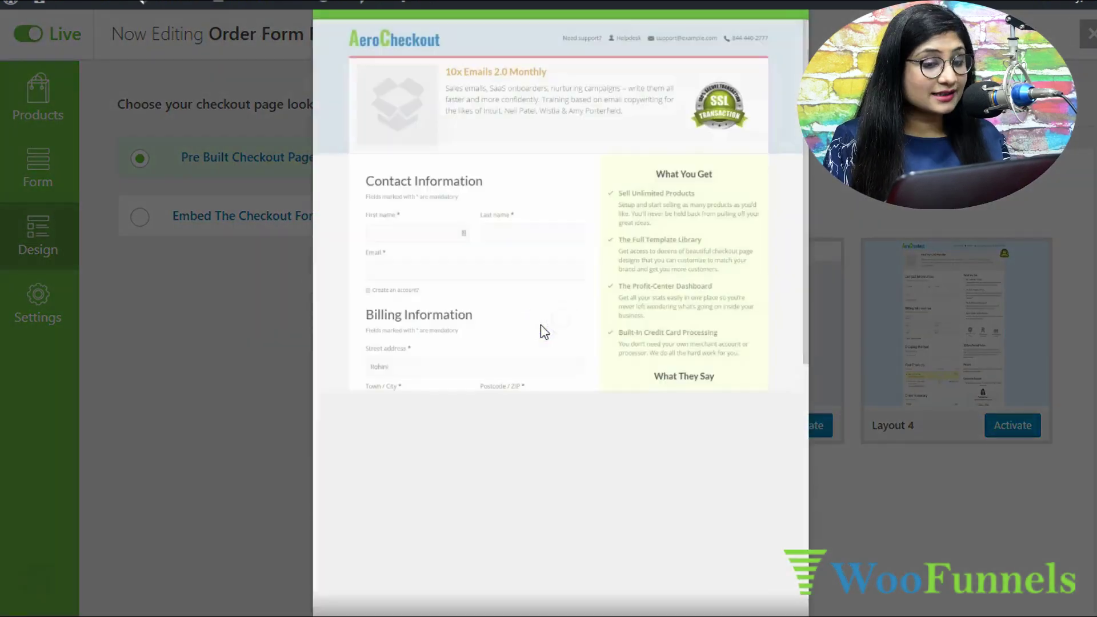
scroll(541, 326, down, 3)
scroll(461, 384, up, 3)
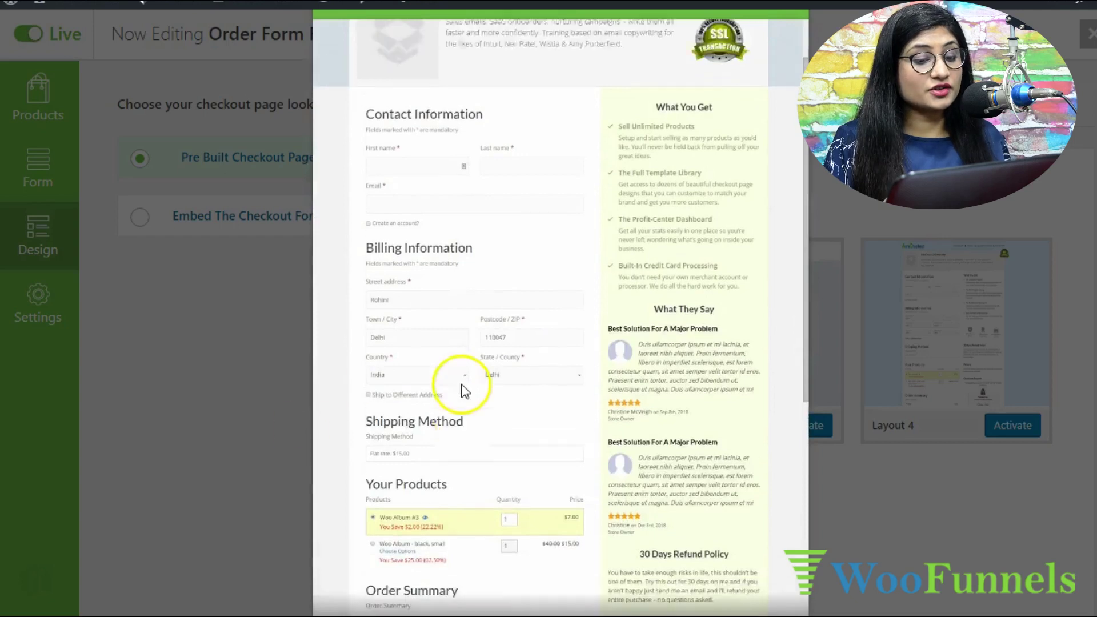
click(252, 417)
click(765, 318)
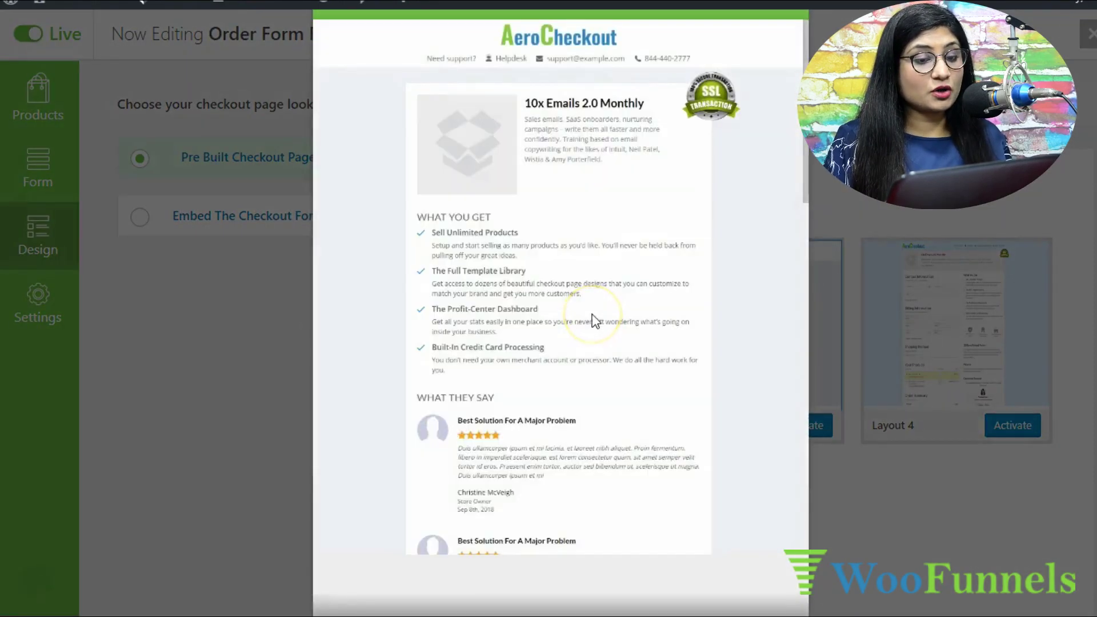
scroll(593, 318, down, 3)
scroll(595, 319, up, 3)
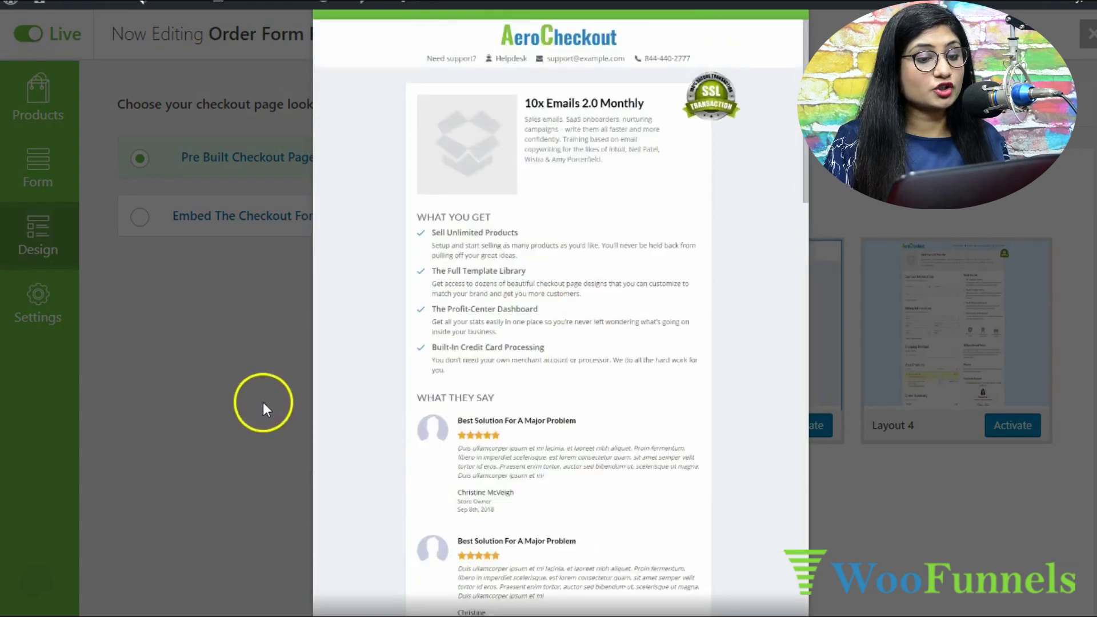
click(262, 402)
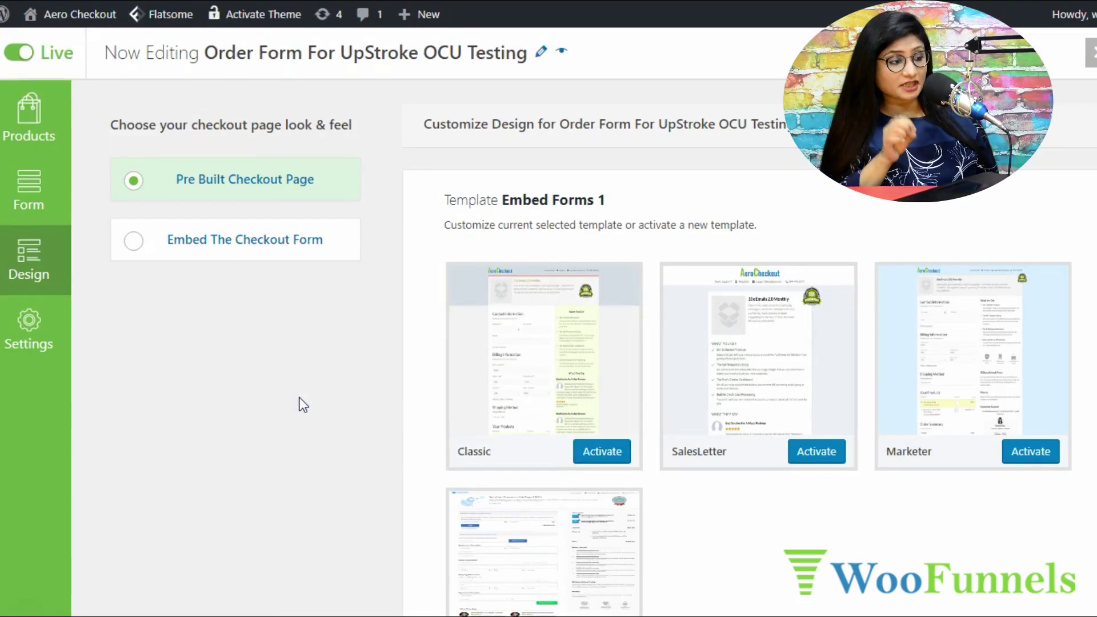
- Switch to the embed form templates and customize the Embed Forms 1 template
click(303, 398)
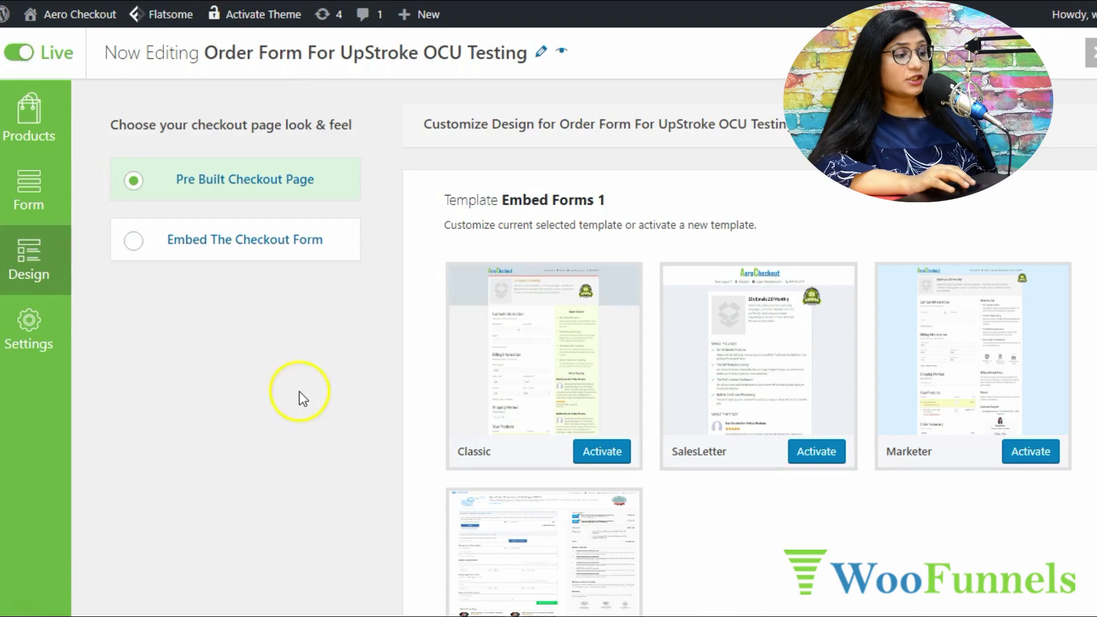
click(252, 251)
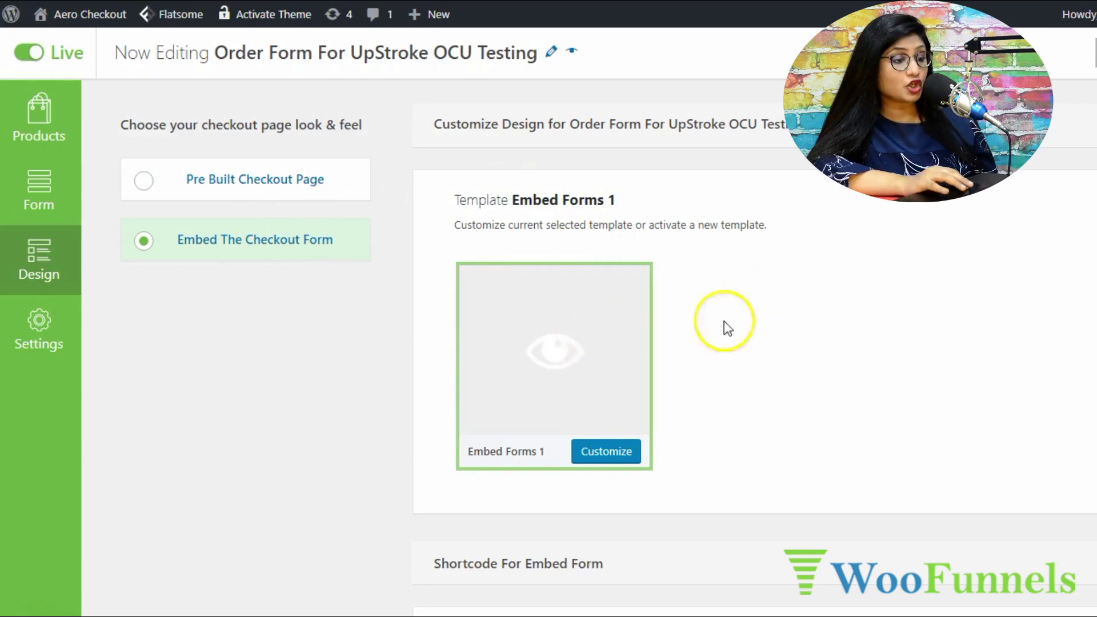
scroll(754, 343, down, 5)
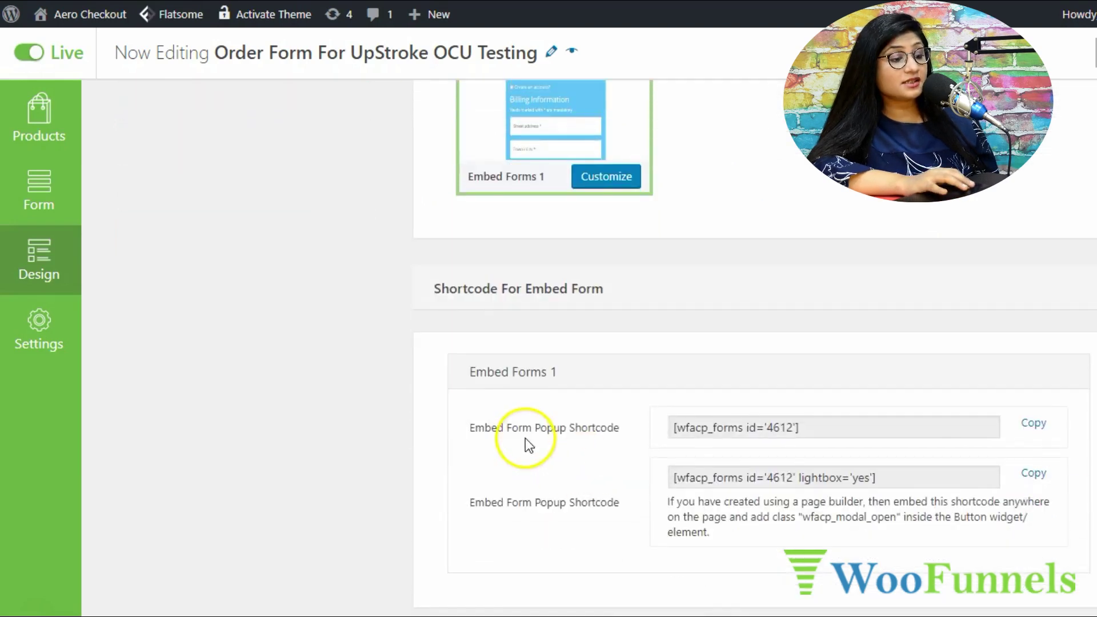
scroll(824, 449, up, 2)
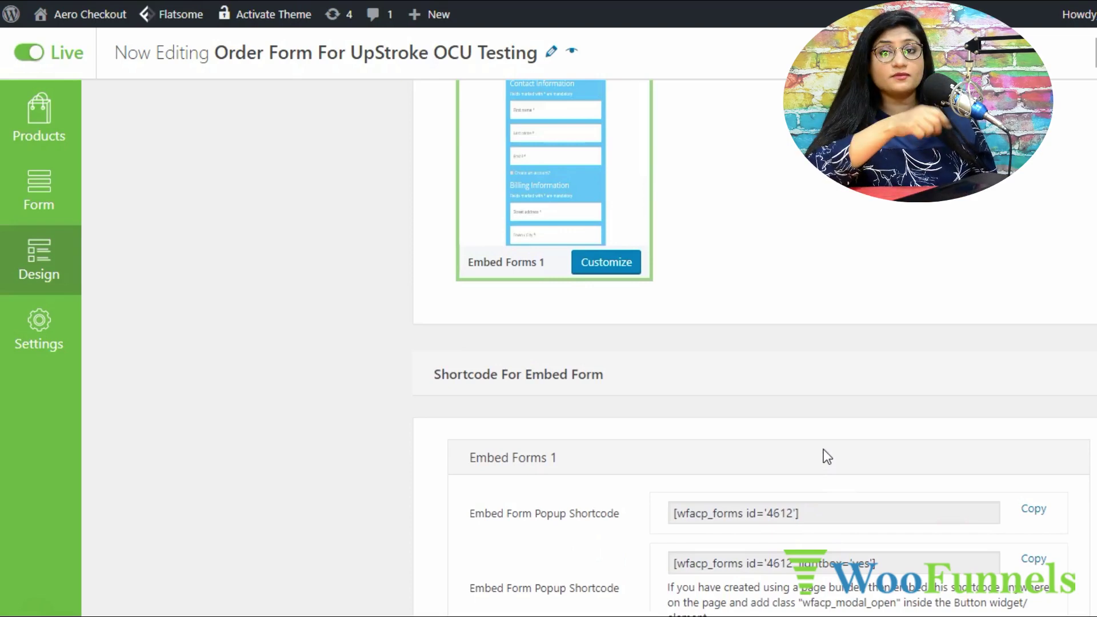
scroll(824, 449, down, 1)
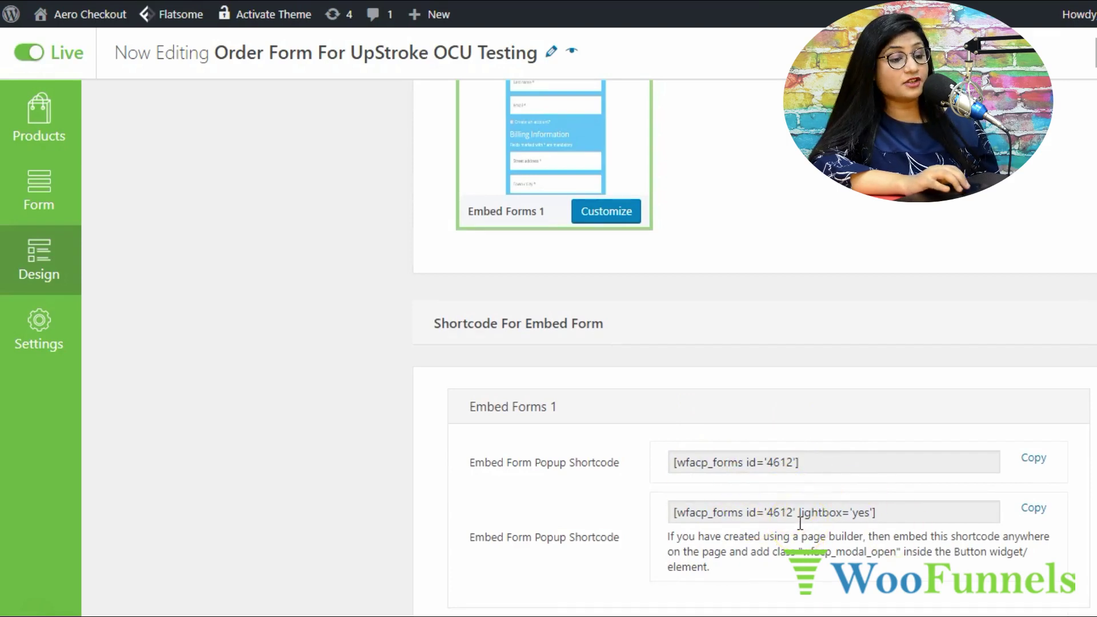
scroll(800, 523, up, 4)
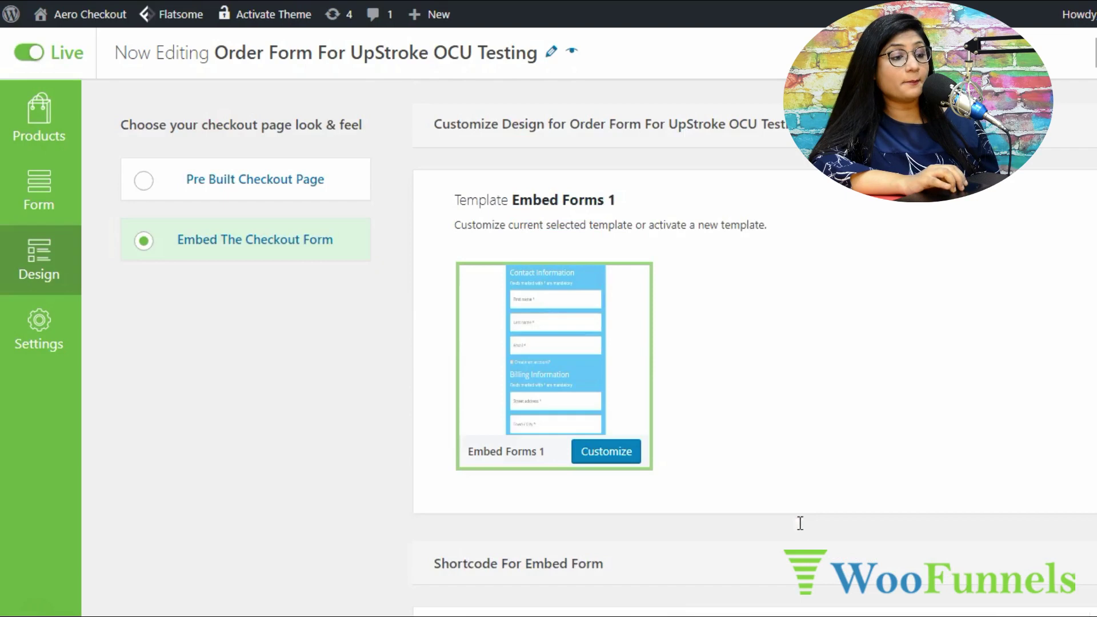
click(615, 464)
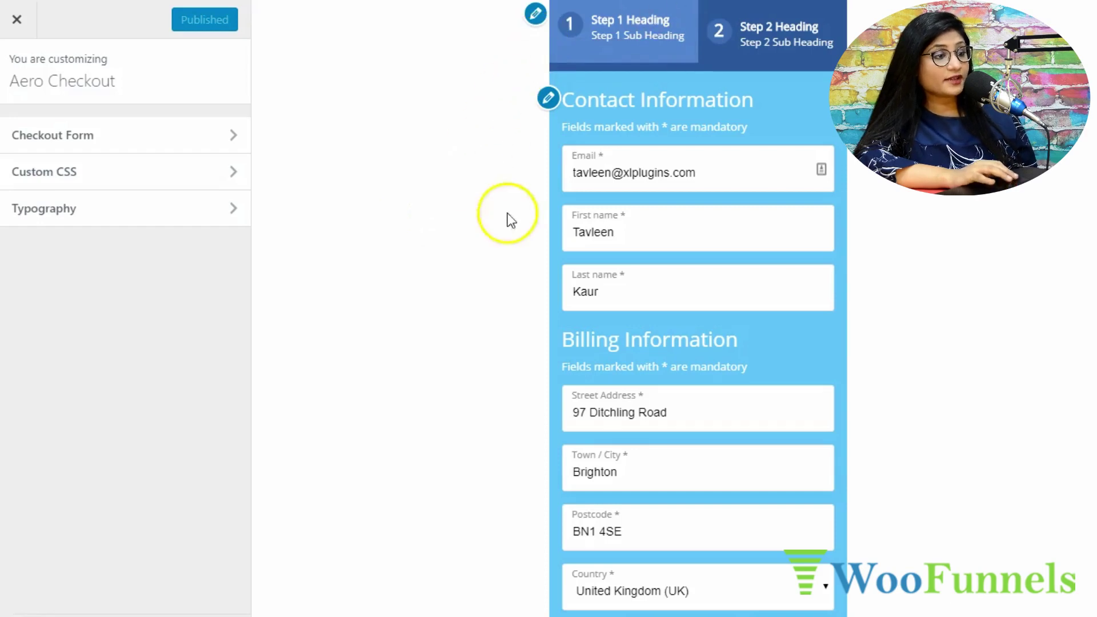
scroll(627, 251, down, 15)
scroll(626, 250, up, 2)
scroll(625, 249, down, 2)
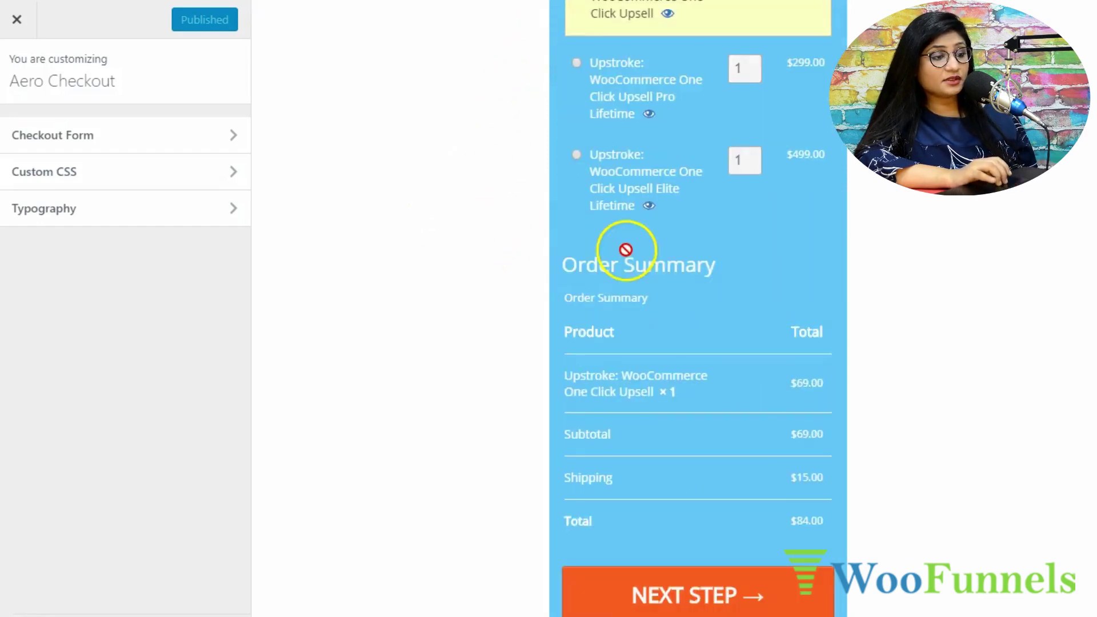
scroll(721, 465, up, 2)
scroll(722, 470, down, 2)
scroll(721, 470, up, 15)
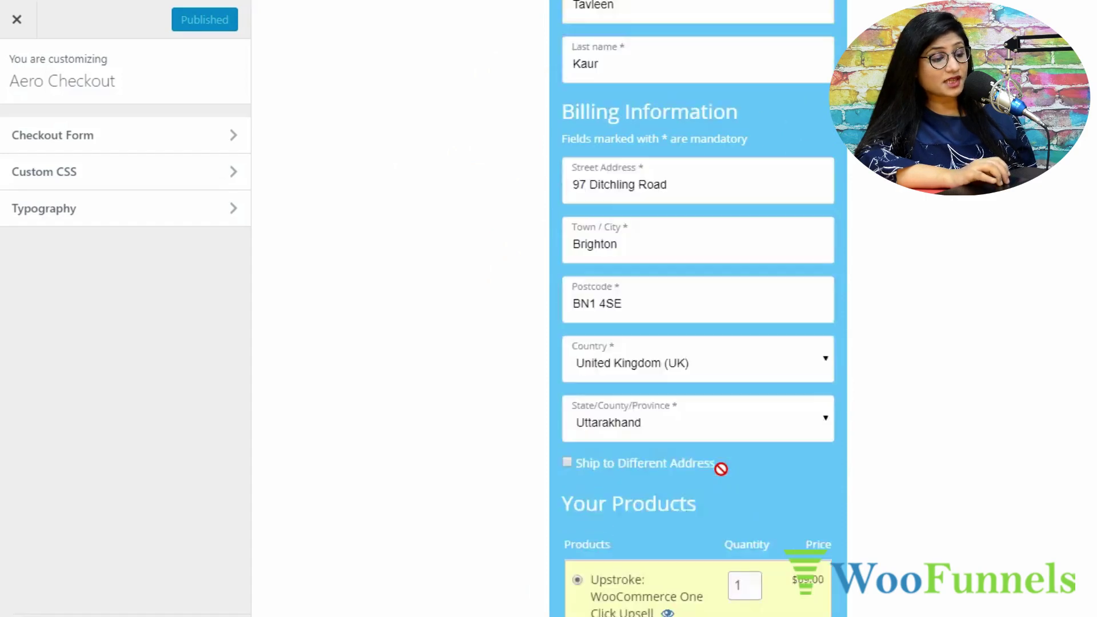
scroll(675, 327, down, 8)
scroll(674, 325, up, 8)
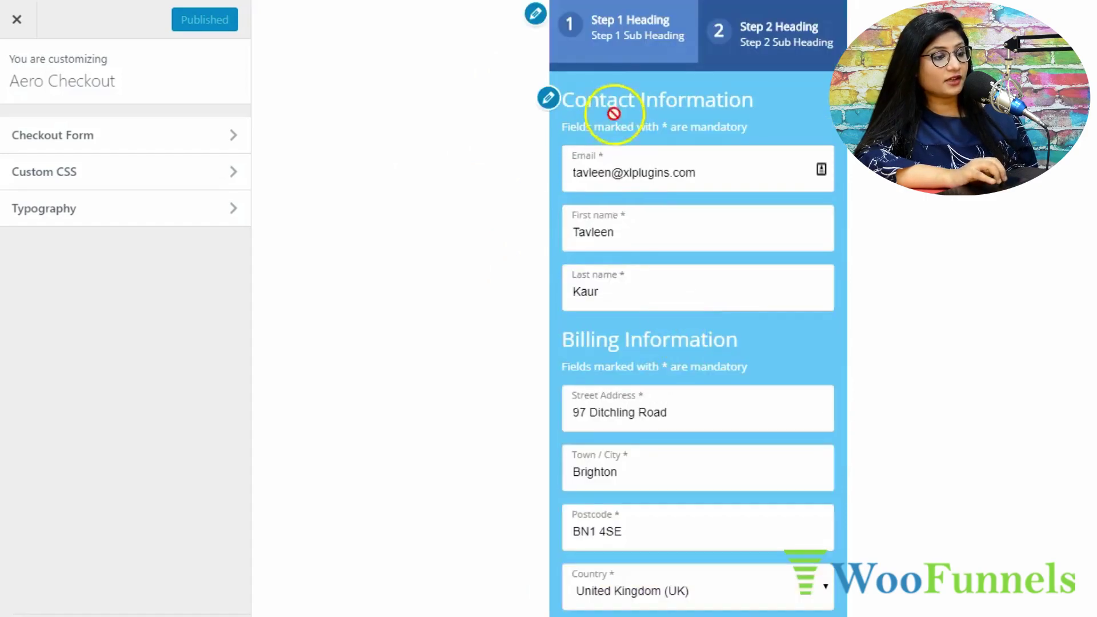
- Widen the form, replace the Step 1 heading with 'Your Details' and clear its sub heading
click(535, 14)
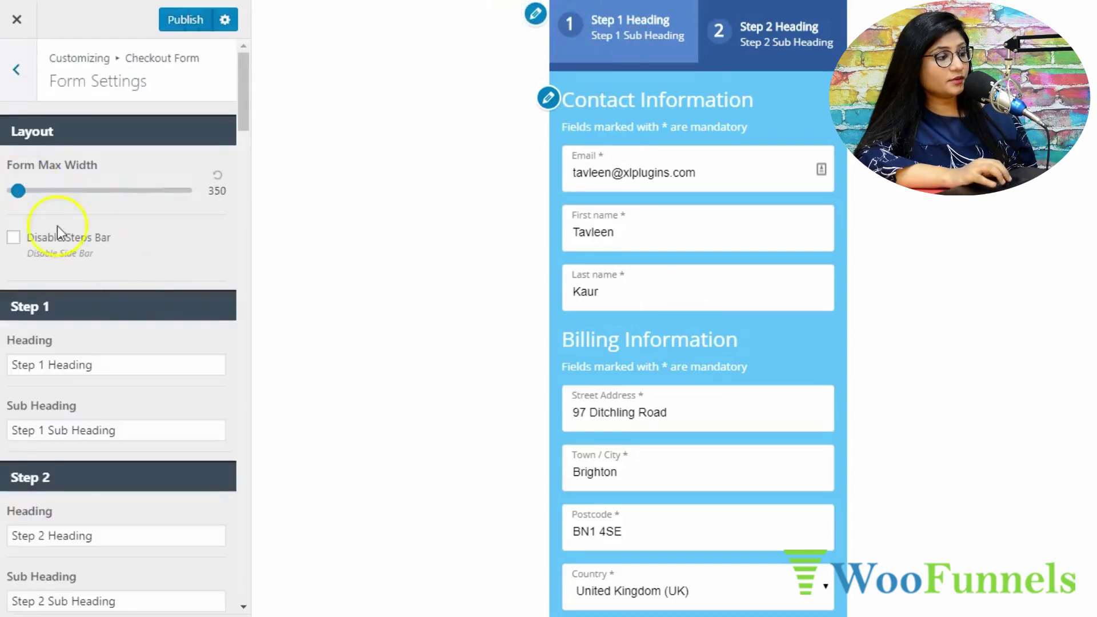
mouse_move(18, 192)
mouse_down()
mouse_move(72, 193)
mouse_move(35, 197)
mouse_up()
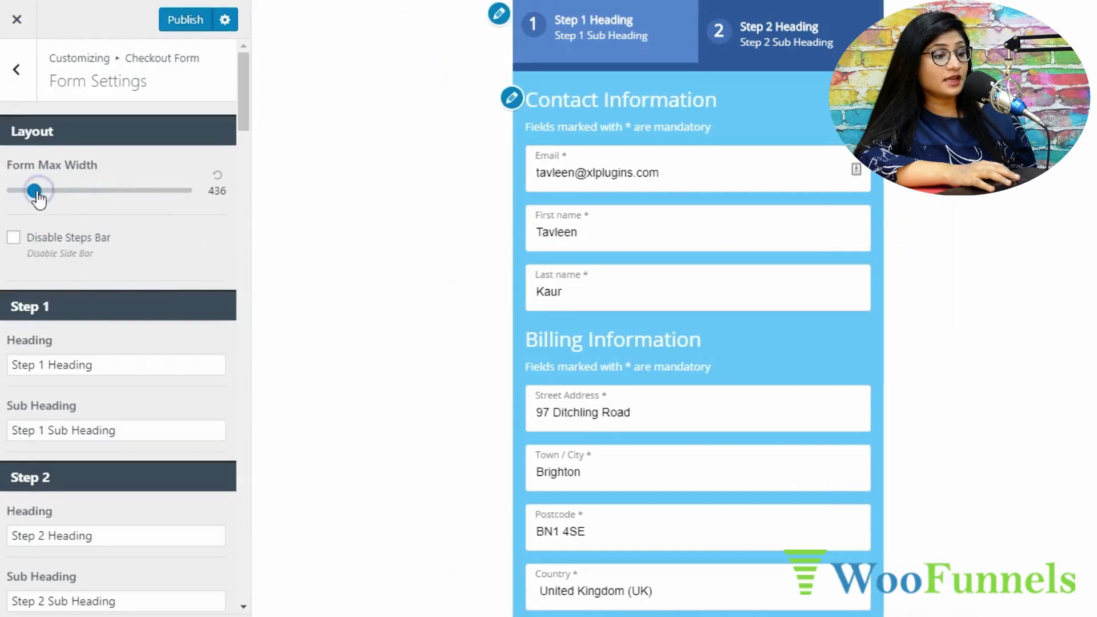
scroll(120, 227, down, 5)
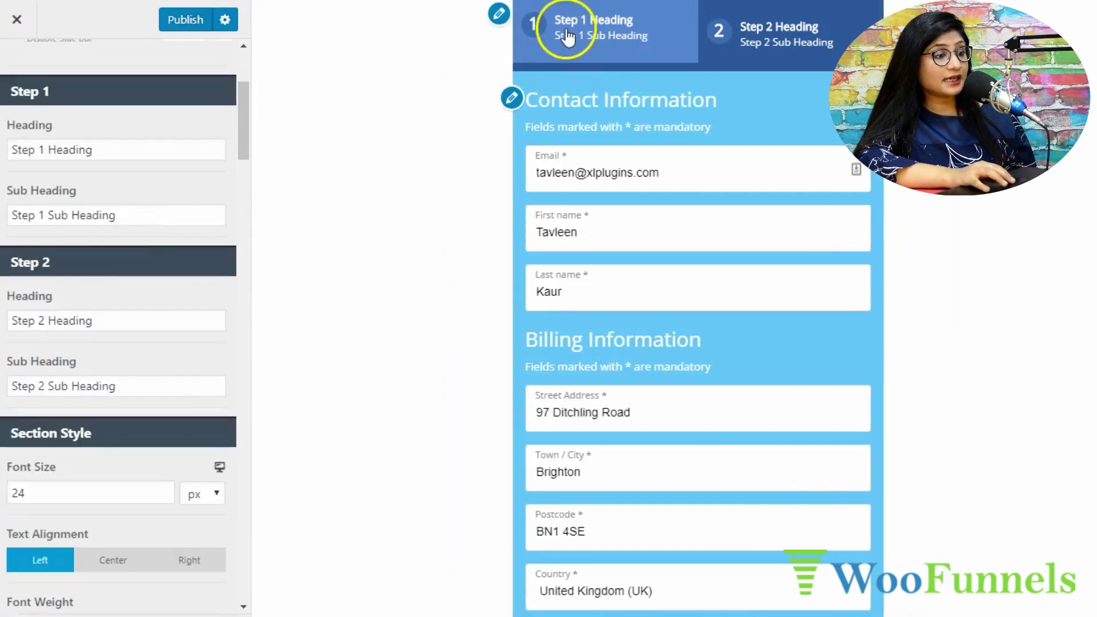
triple_click(163, 143)
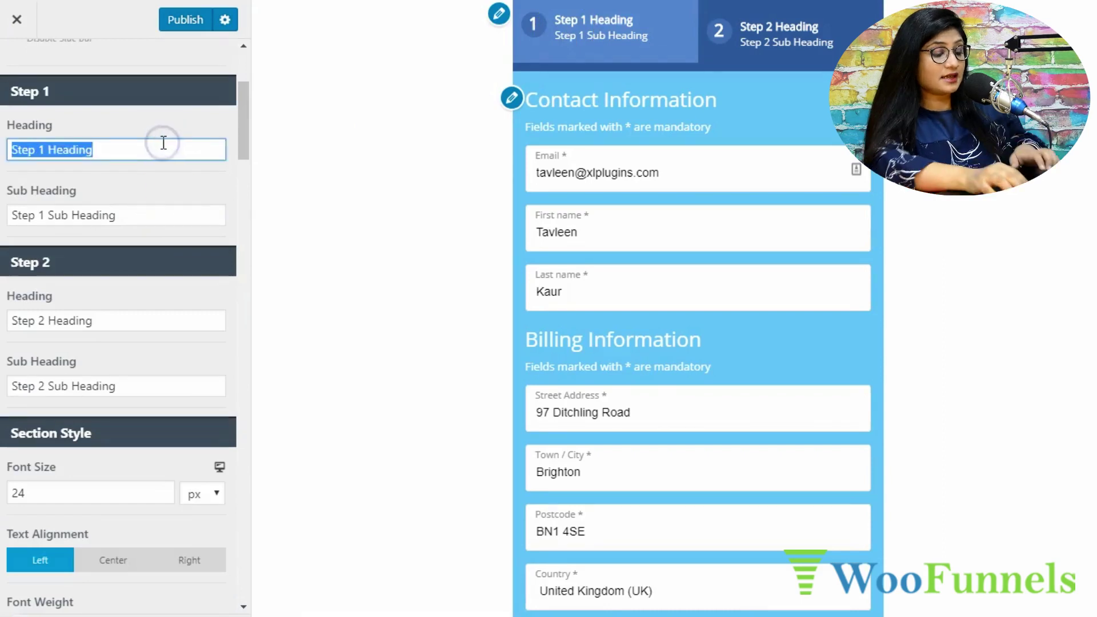
text(Your)
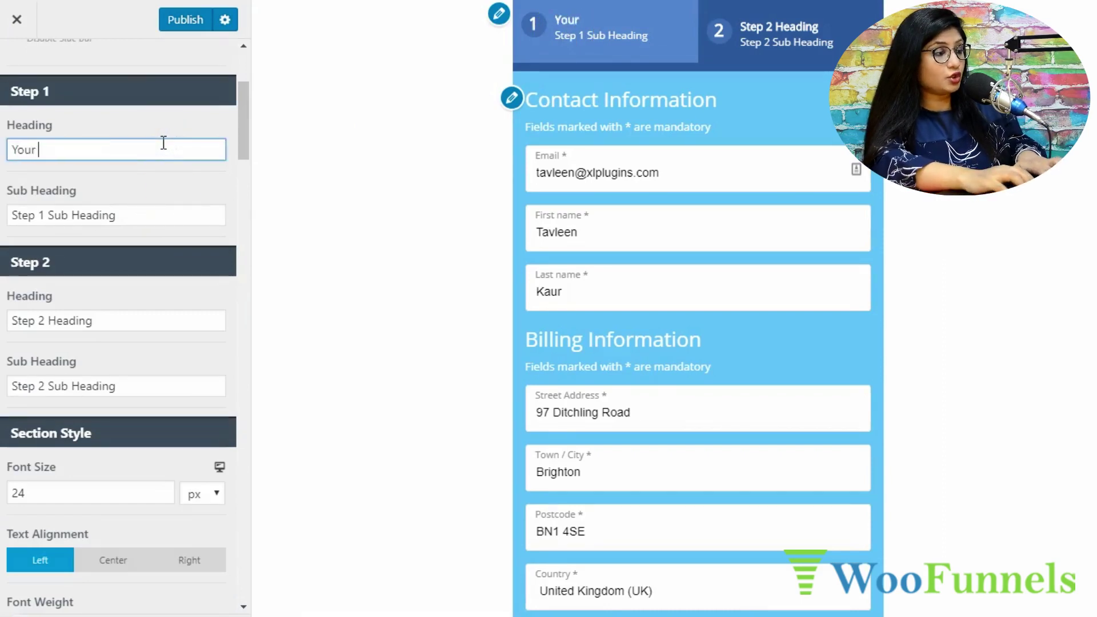
click(76, 214)
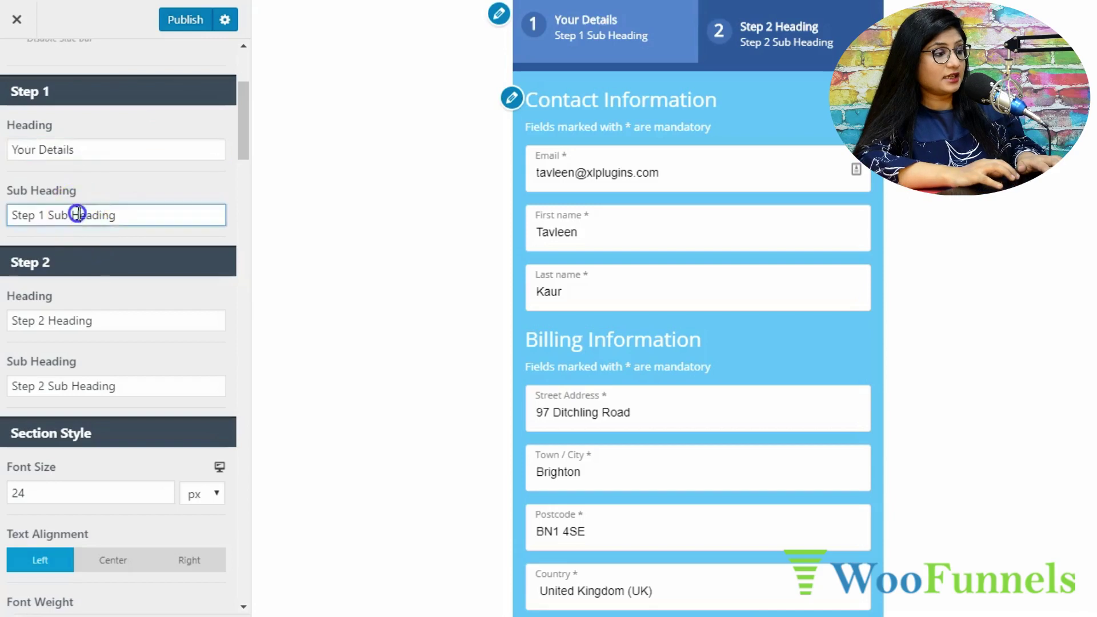
triple_click(75, 213)
key(BackSpace)
- Prefix the Step 1 heading with 'Step #1:' so it reads 'Step #1: Your Details'
scroll(203, 308, down, 2)
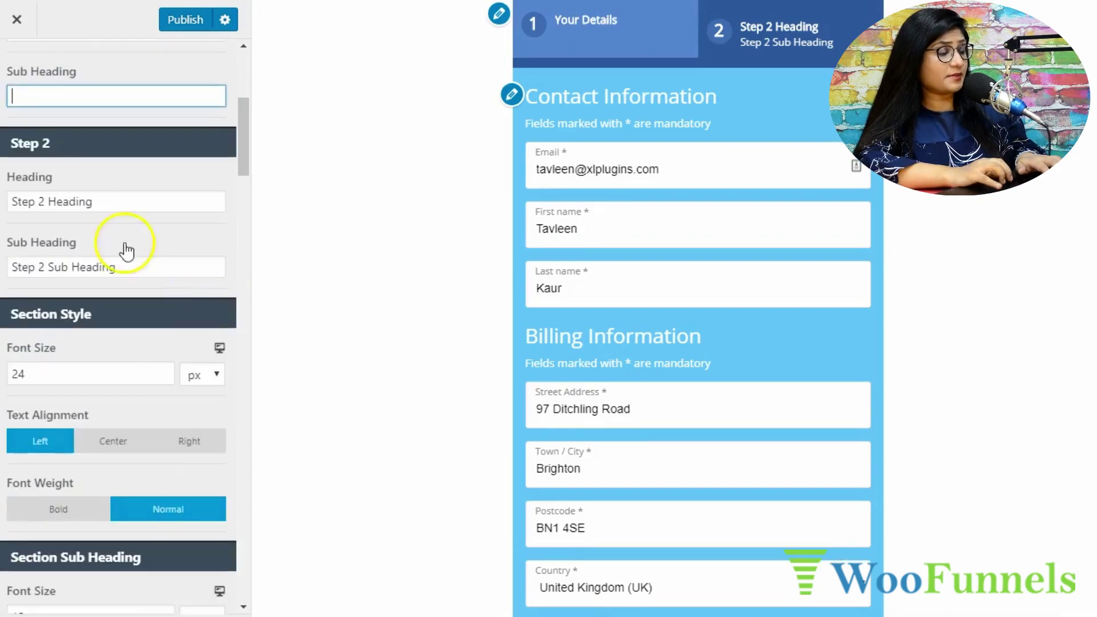
double_click(80, 204)
triple_click(81, 204)
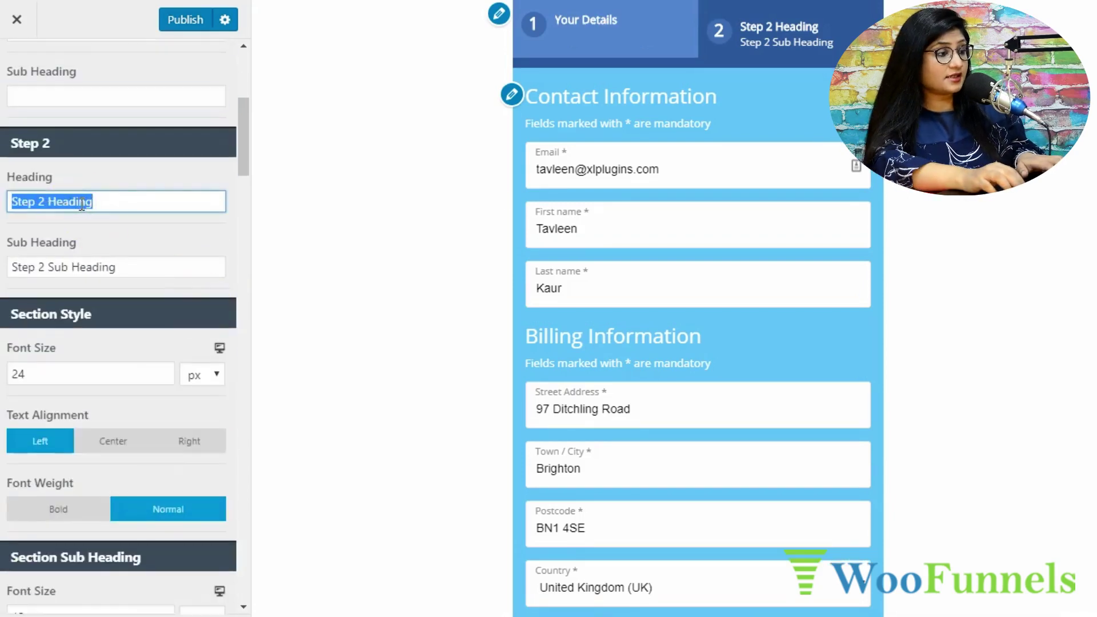
key(Right)
scroll(109, 222, up, 4)
click(13, 281)
text(Step #1:)
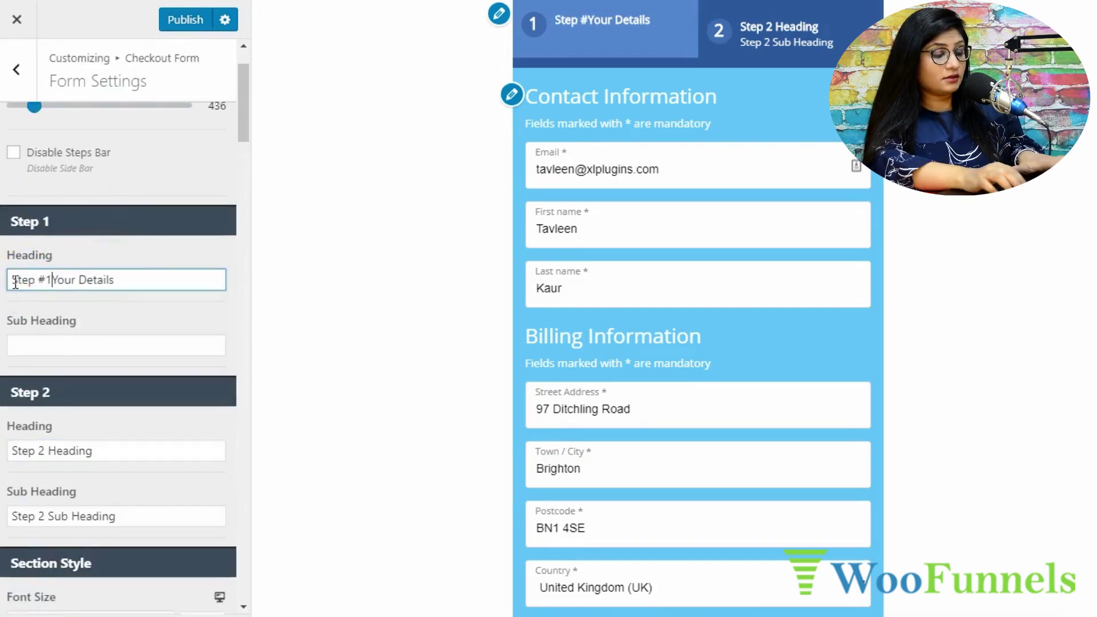
- Retitle Step 2 'Step #2: Shipping Details', clear its sub heading, and set max width 388
scroll(46, 364, down, 2)
double_click(59, 351)
text(St)
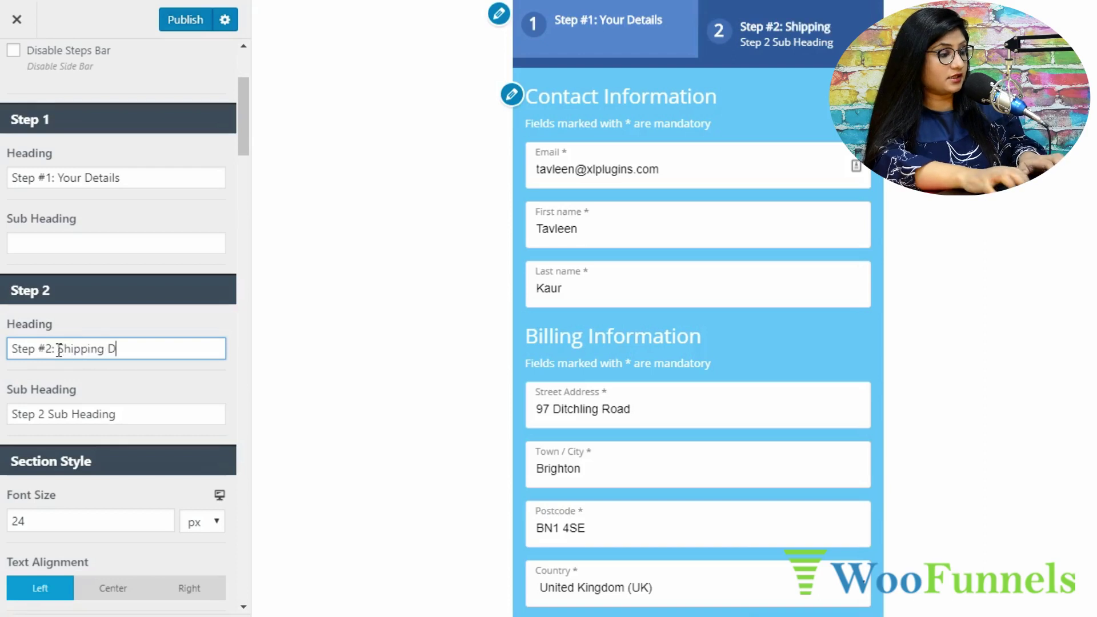
triple_click(70, 414)
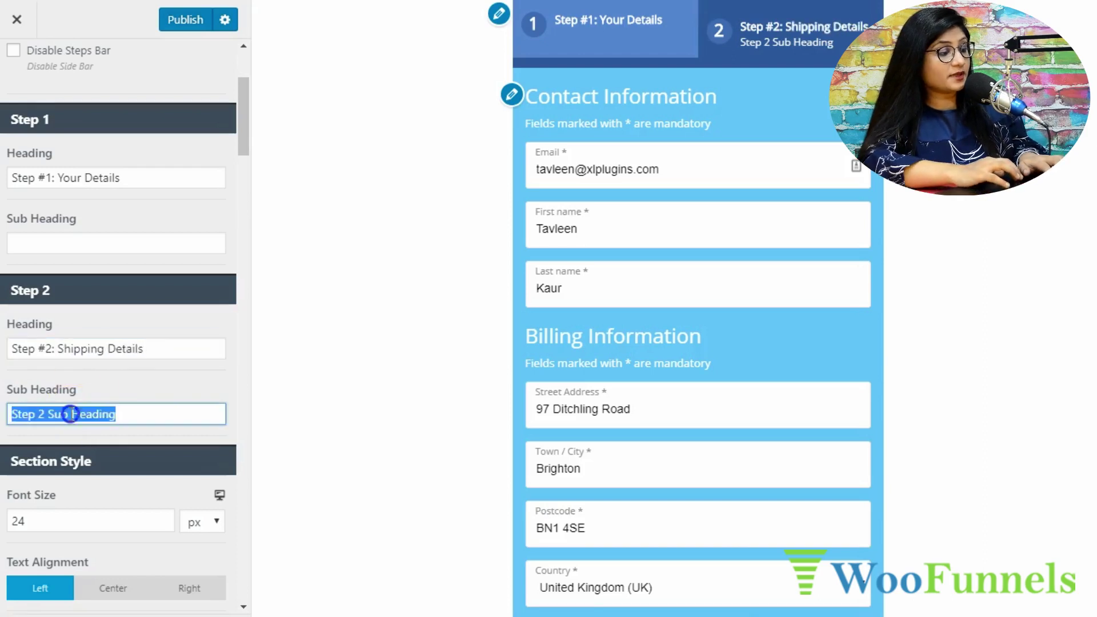
key(BackSpace)
scroll(165, 366, down, 1)
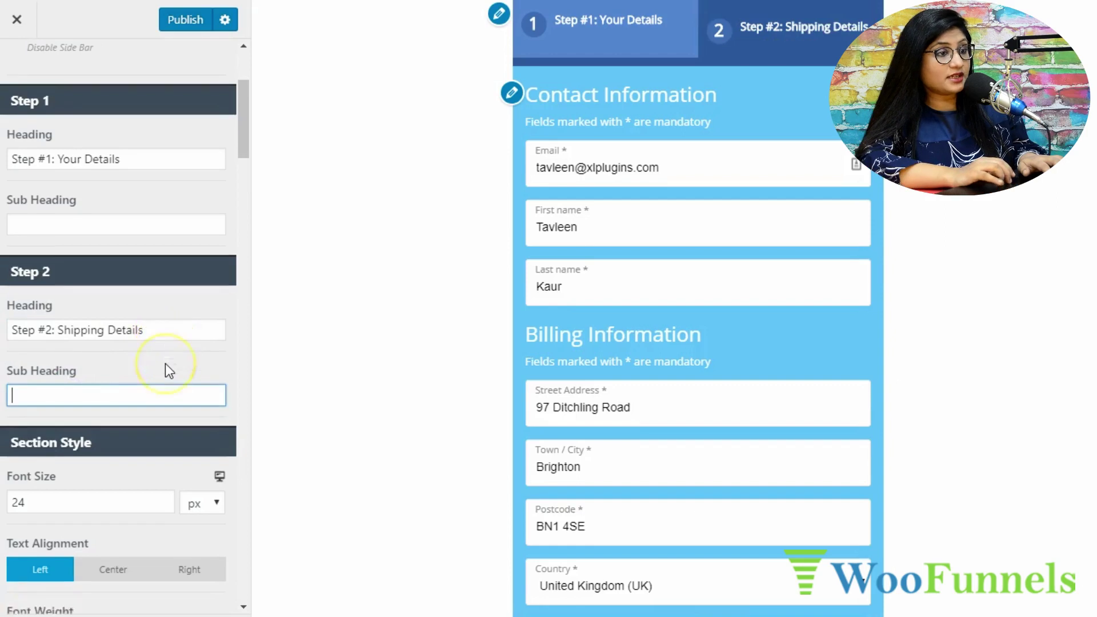
scroll(194, 260, up, 4)
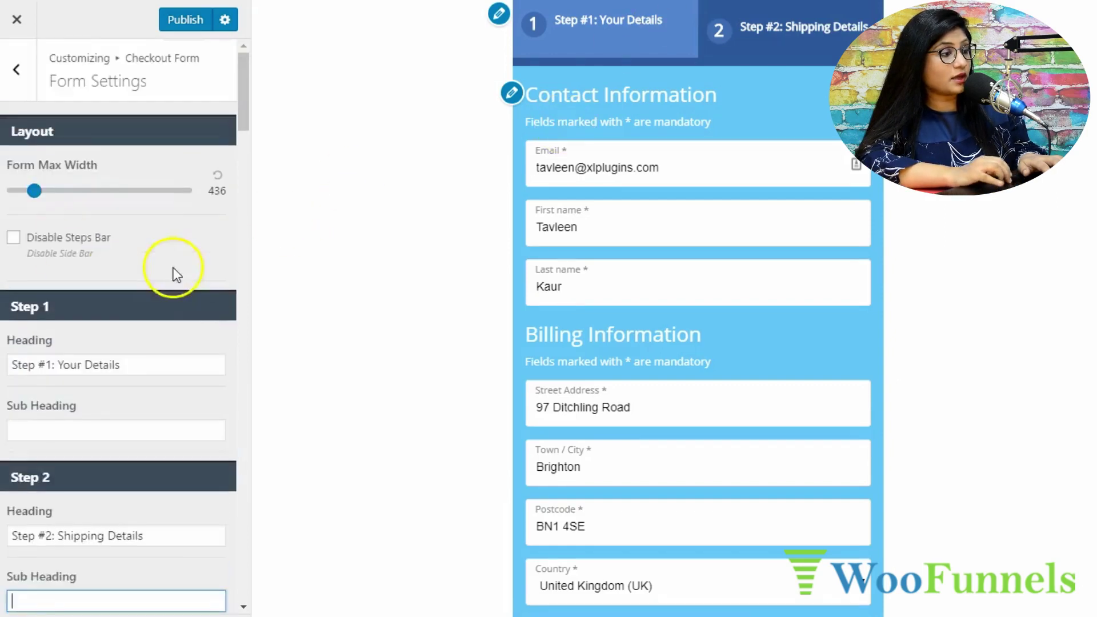
click(26, 192)
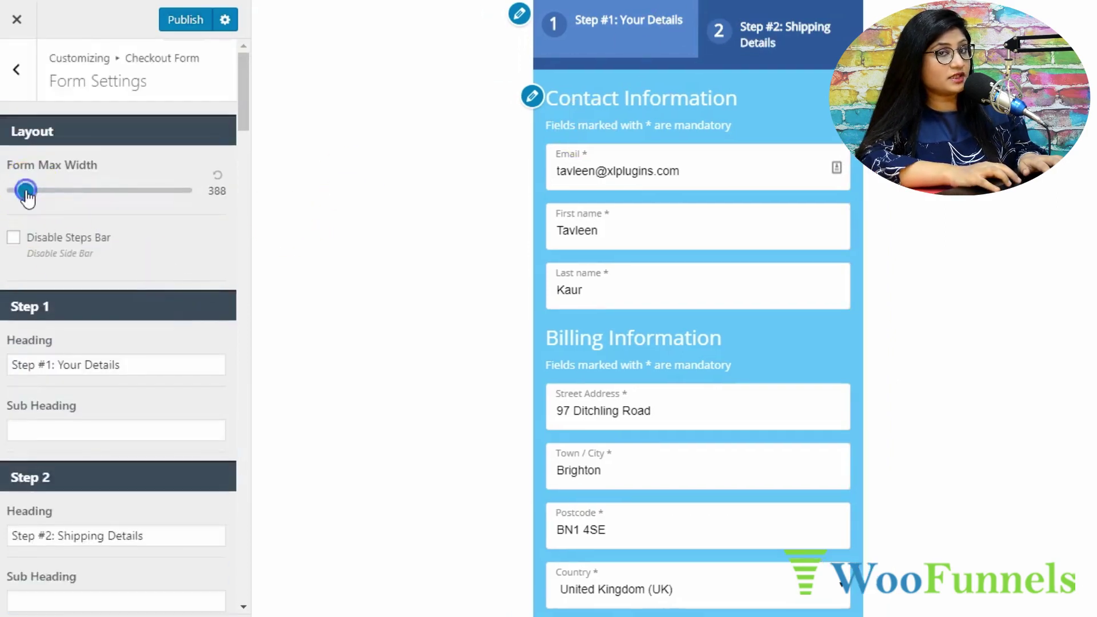
- Open the form settings for the Contact Information section
scroll(143, 360, down, 4)
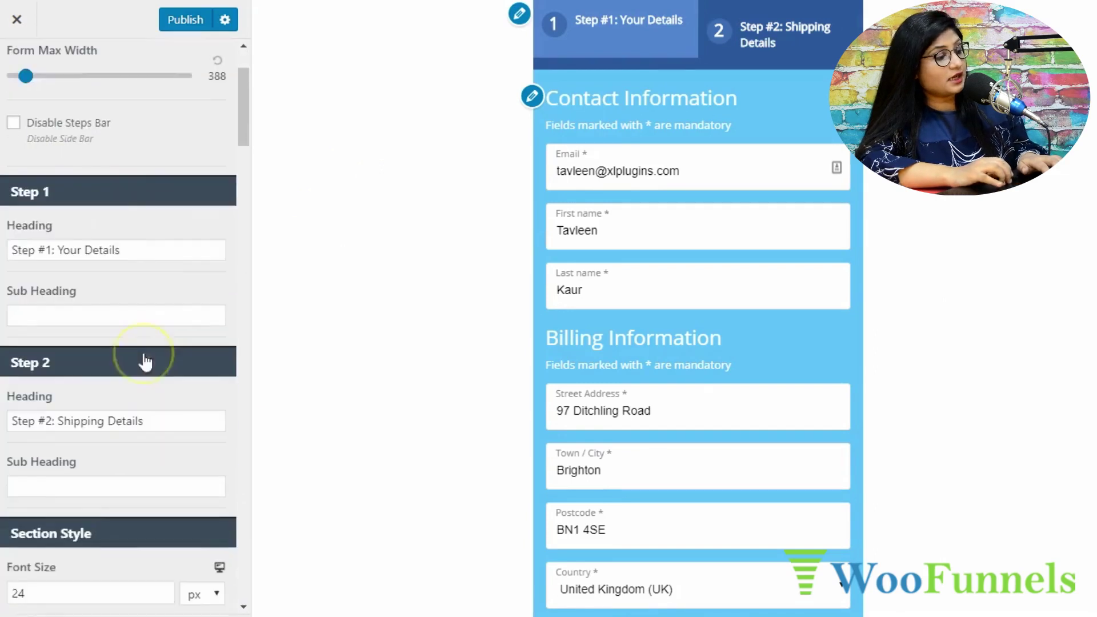
scroll(146, 361, down, 3)
click(51, 257)
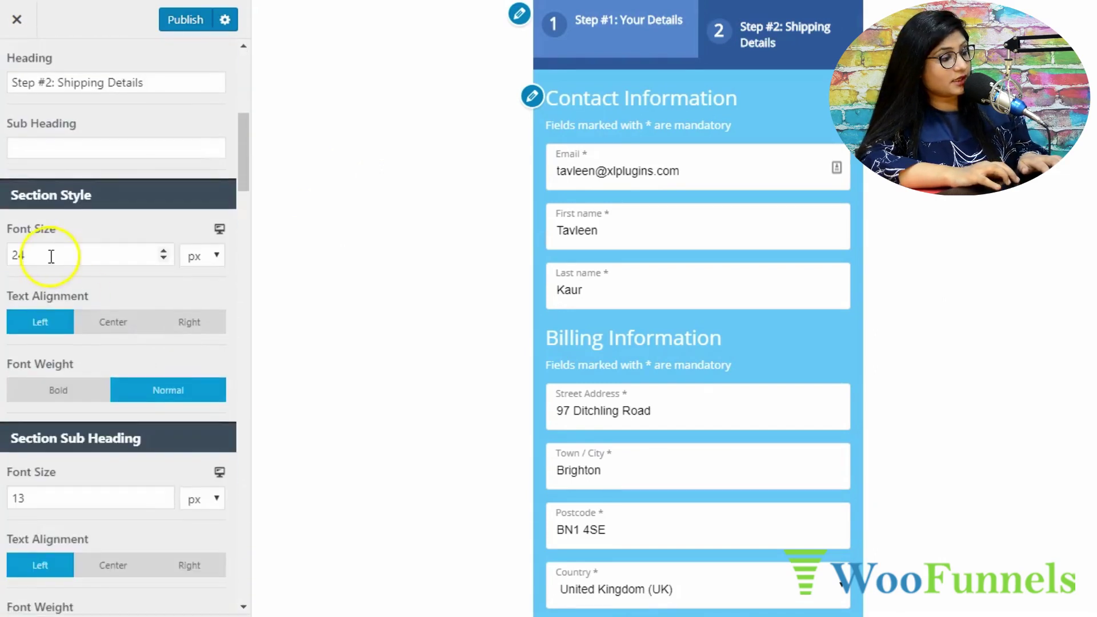
scroll(134, 265, down, 6)
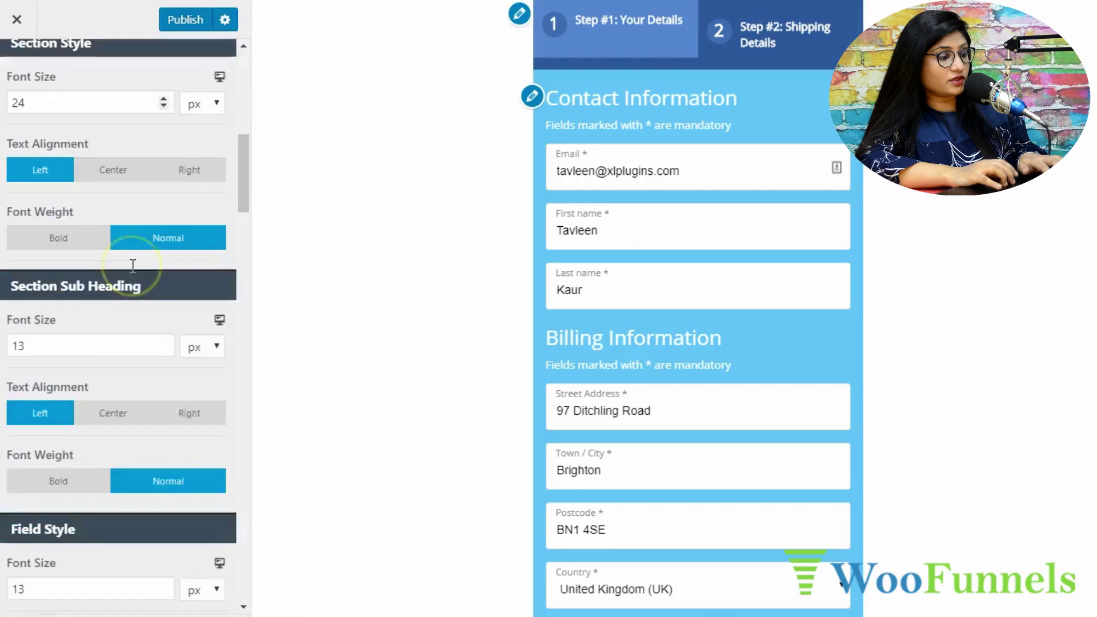
scroll(133, 266, down, 1)
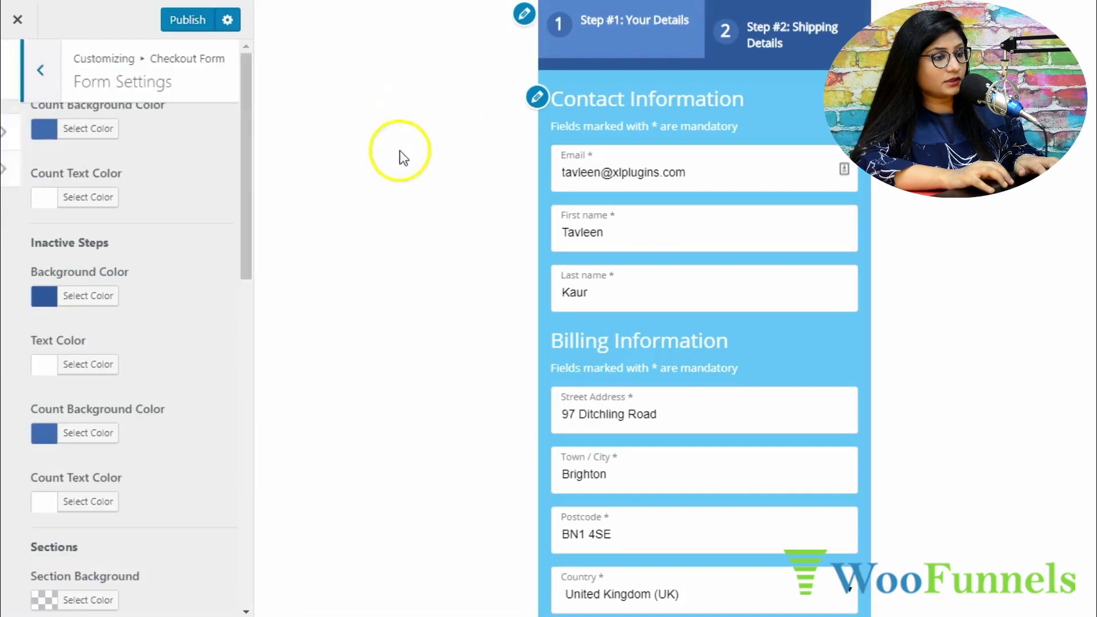
click(535, 108)
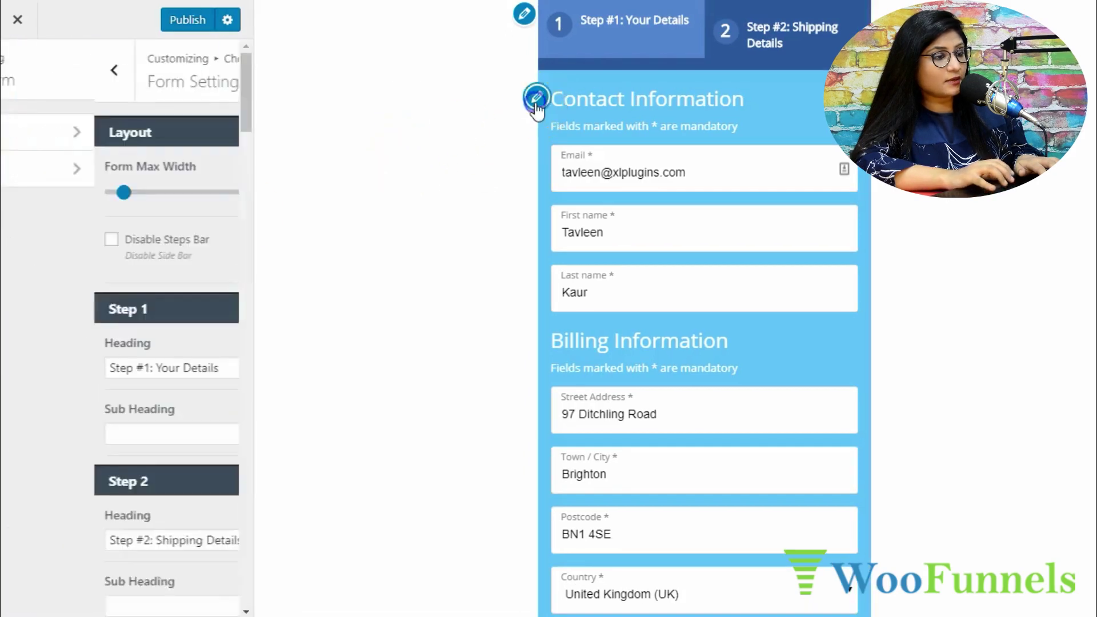
- Set the Checkout Form background colour to the black swatch
scroll(147, 358, down, 15)
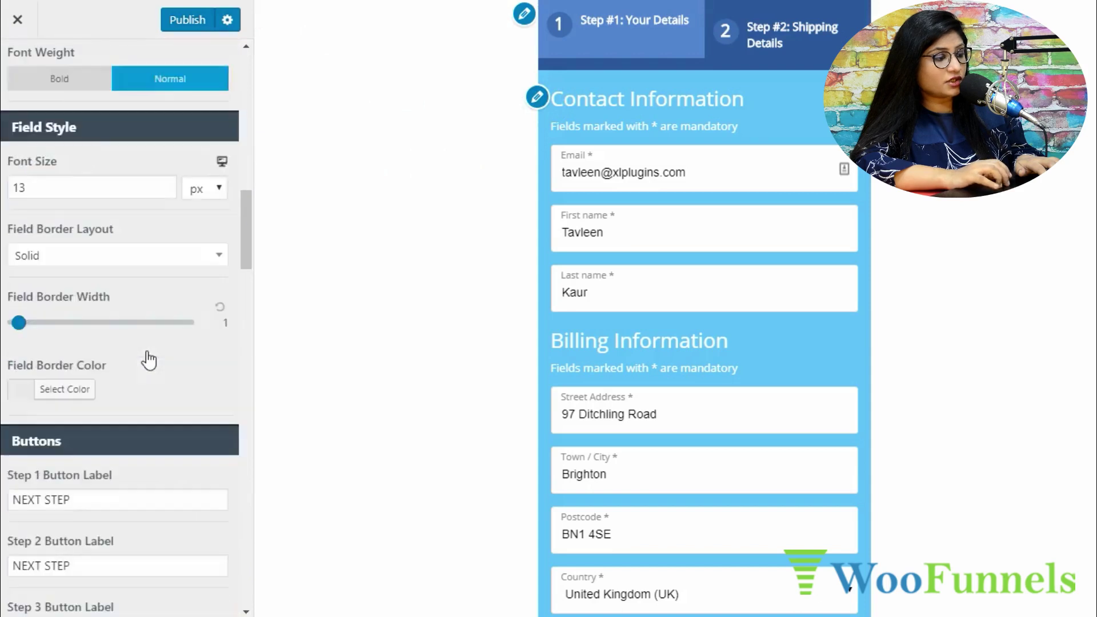
scroll(148, 358, down, 10)
scroll(147, 357, up, 2)
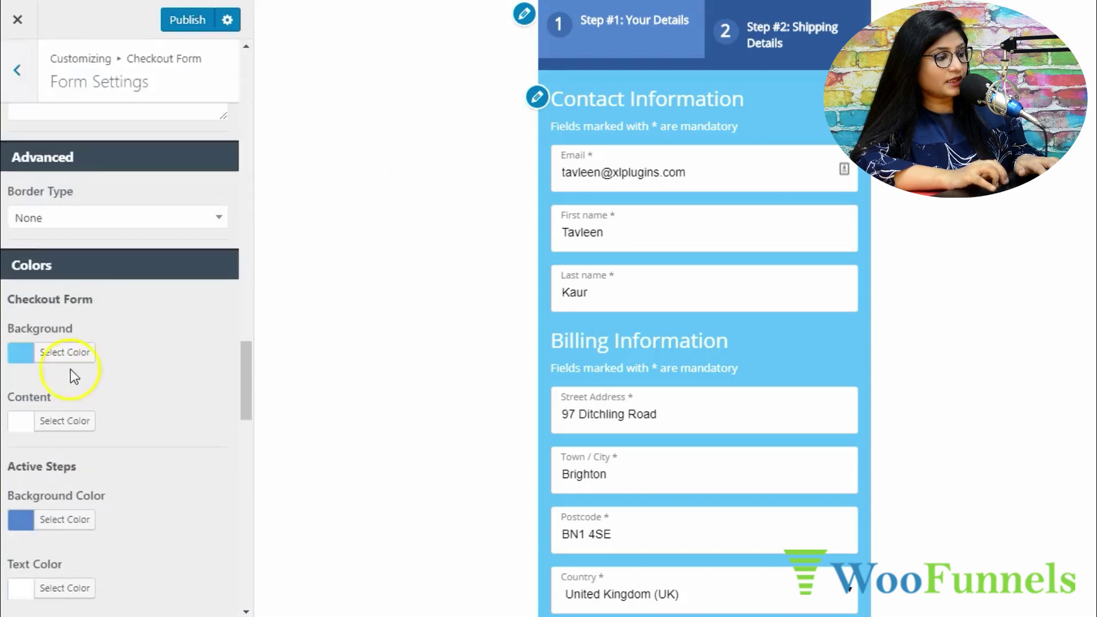
click(75, 351)
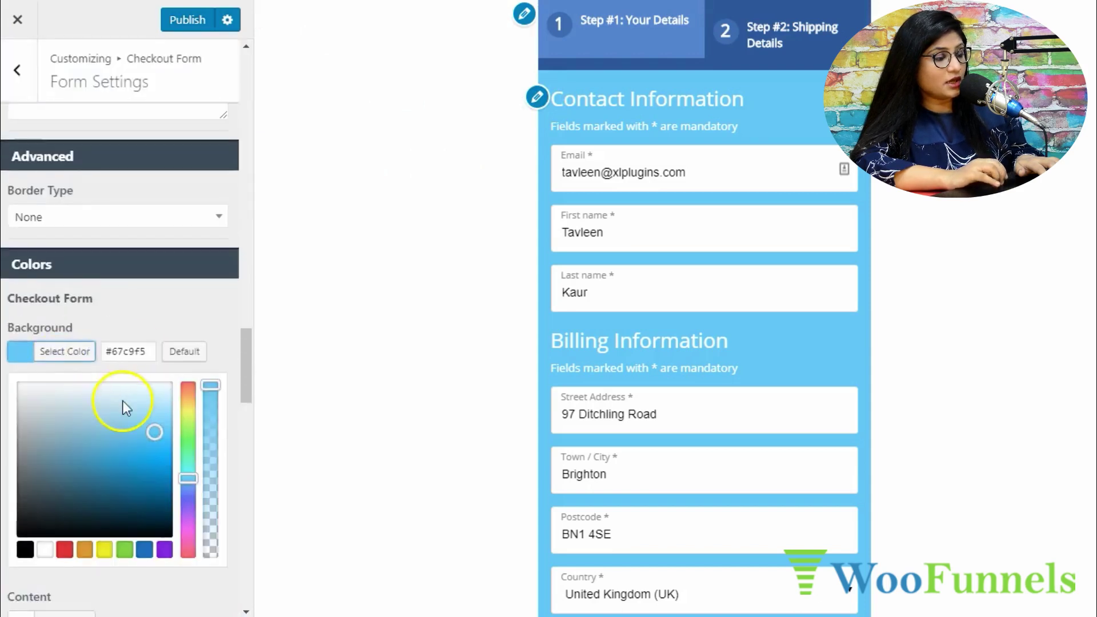
scroll(123, 400, down, 2)
click(35, 443)
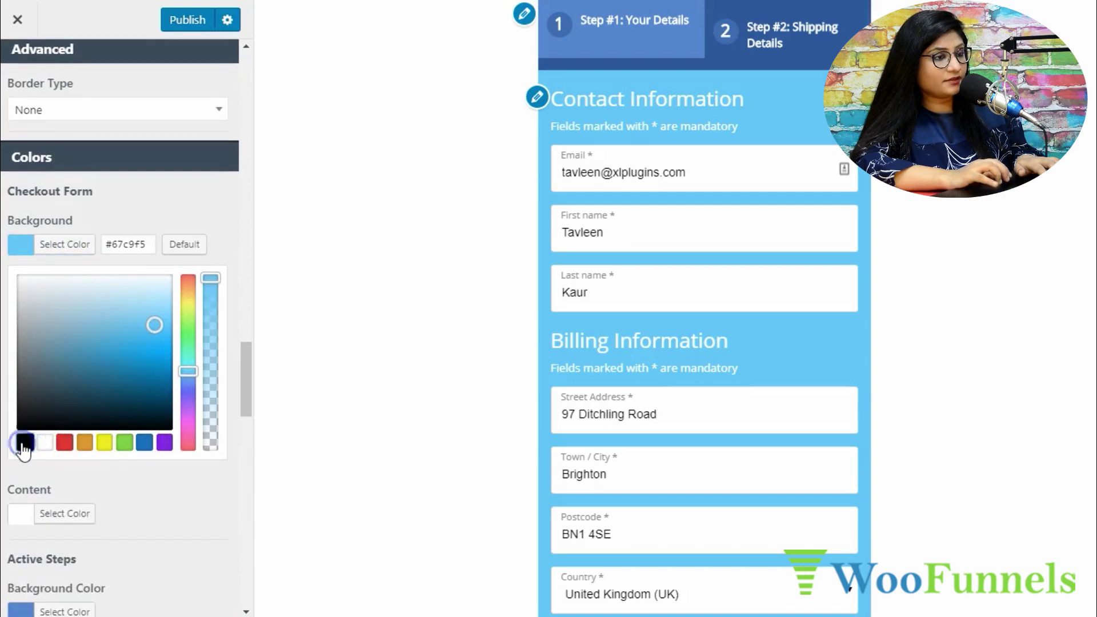
scroll(239, 437, down, 8)
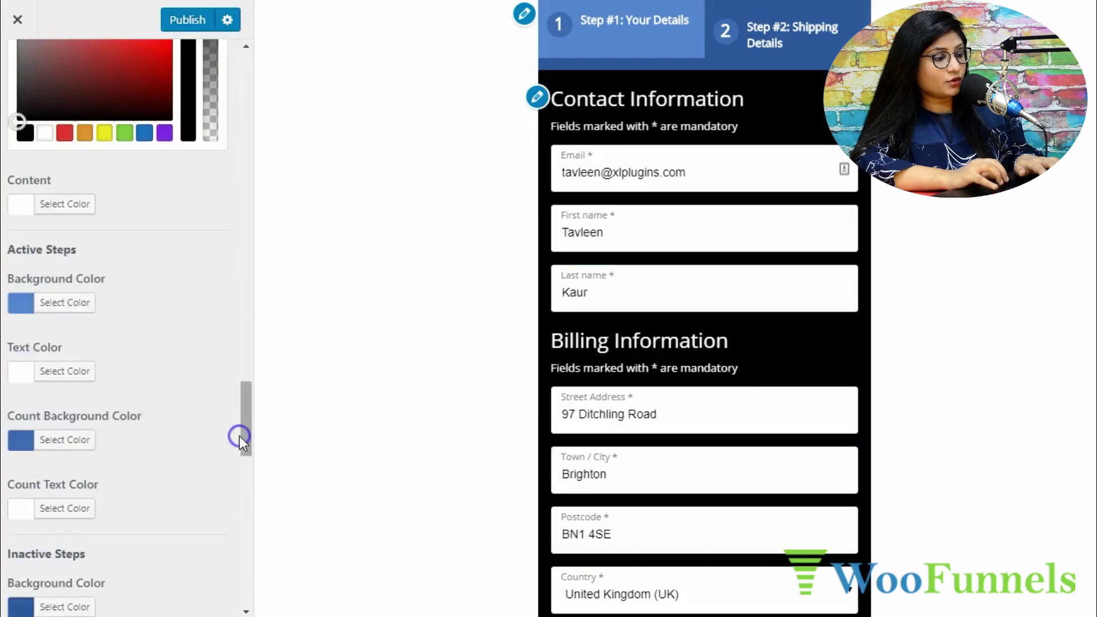
scroll(183, 373, up, 3)
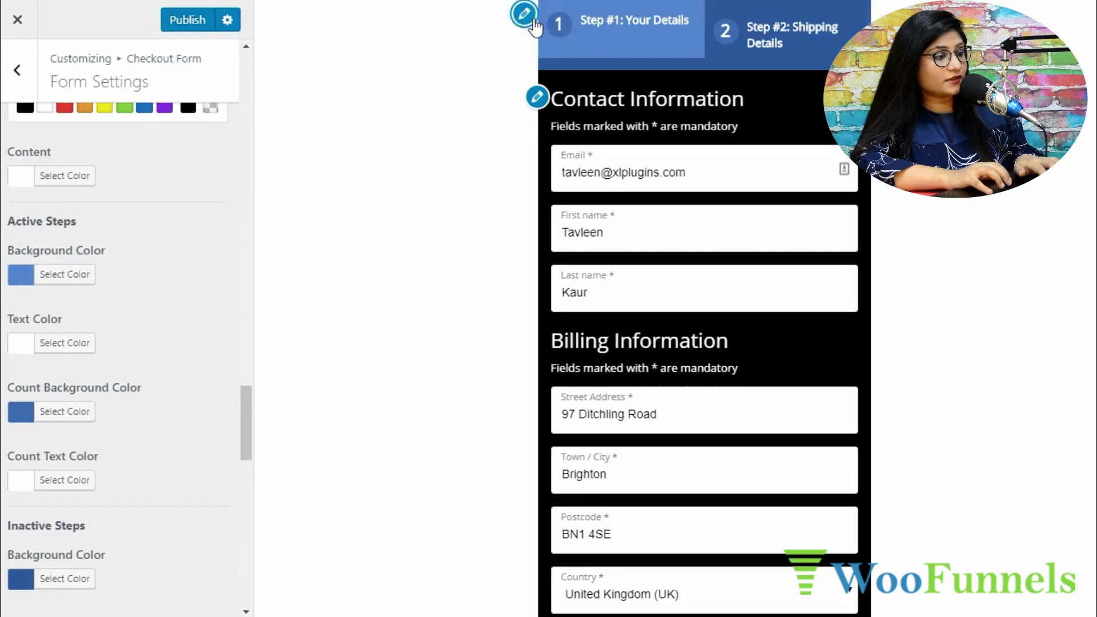
- Set Active Steps Background Color to light grey, starting from the black swatch
click(71, 278)
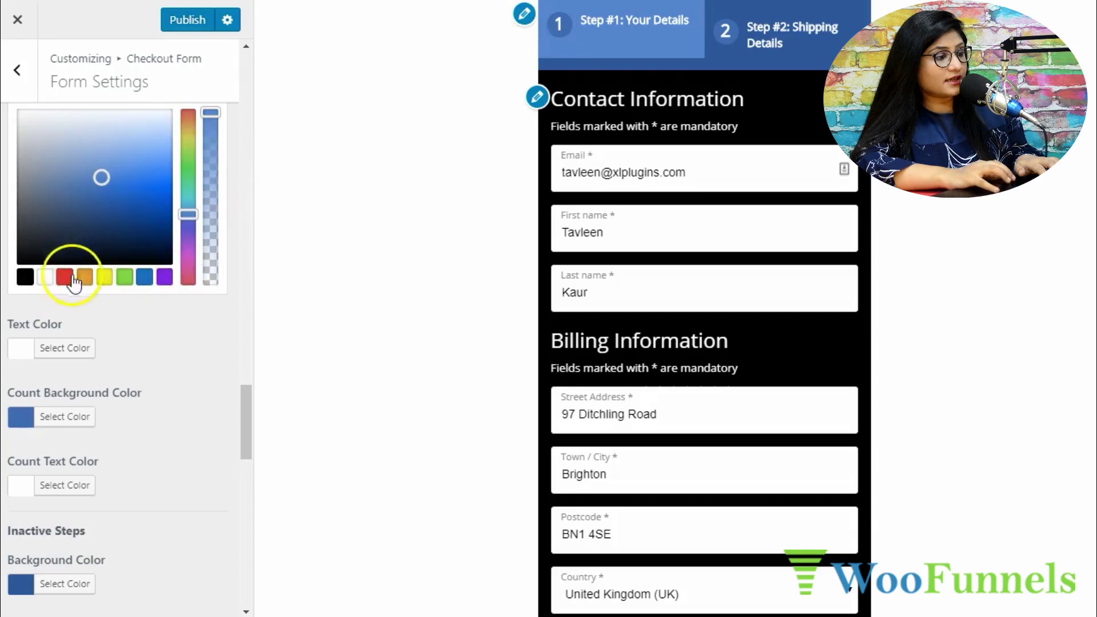
click(24, 281)
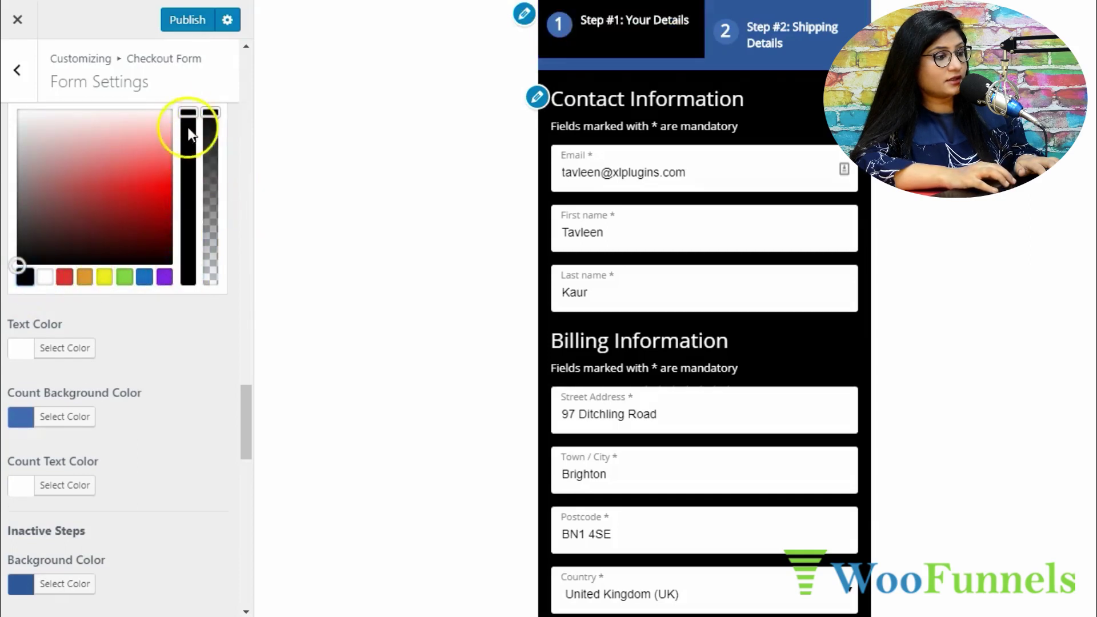
drag(17, 265, 19, 131)
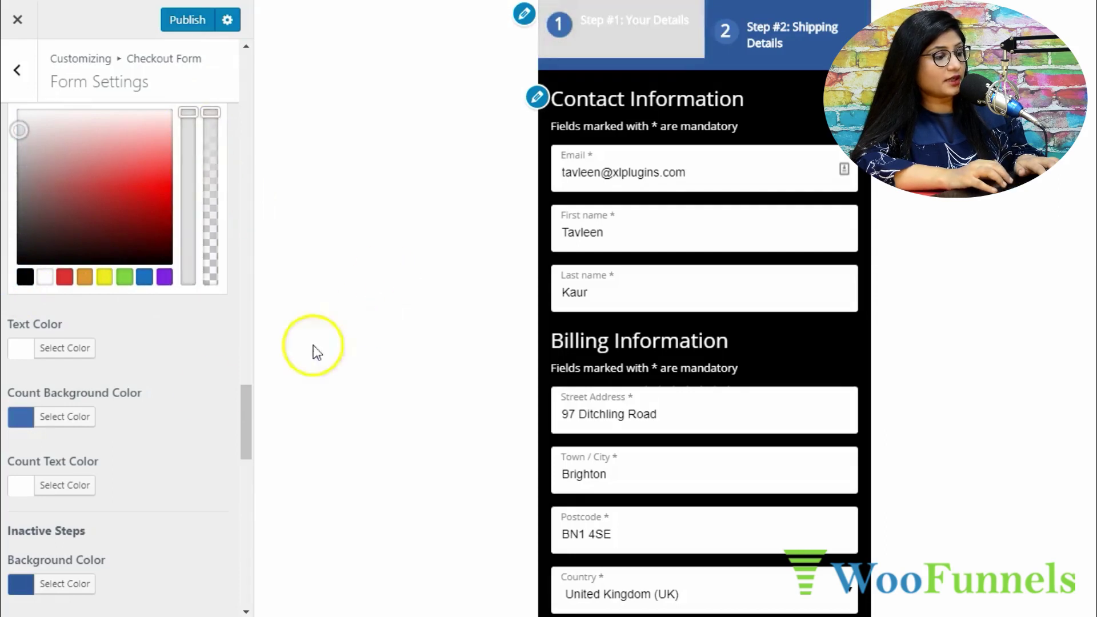
- Scroll the preview of the white-on-black form down to the $84.00 total and NEXT STEP button
scroll(388, 334, down, 13)
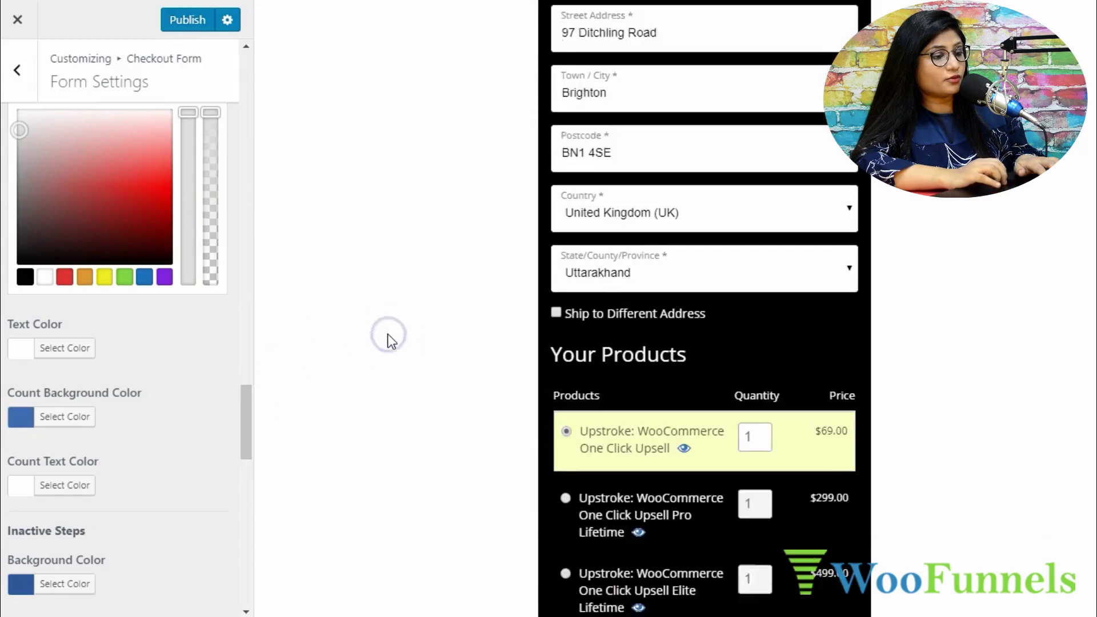
scroll(149, 484, down, 2)
scroll(148, 489, down, 3)
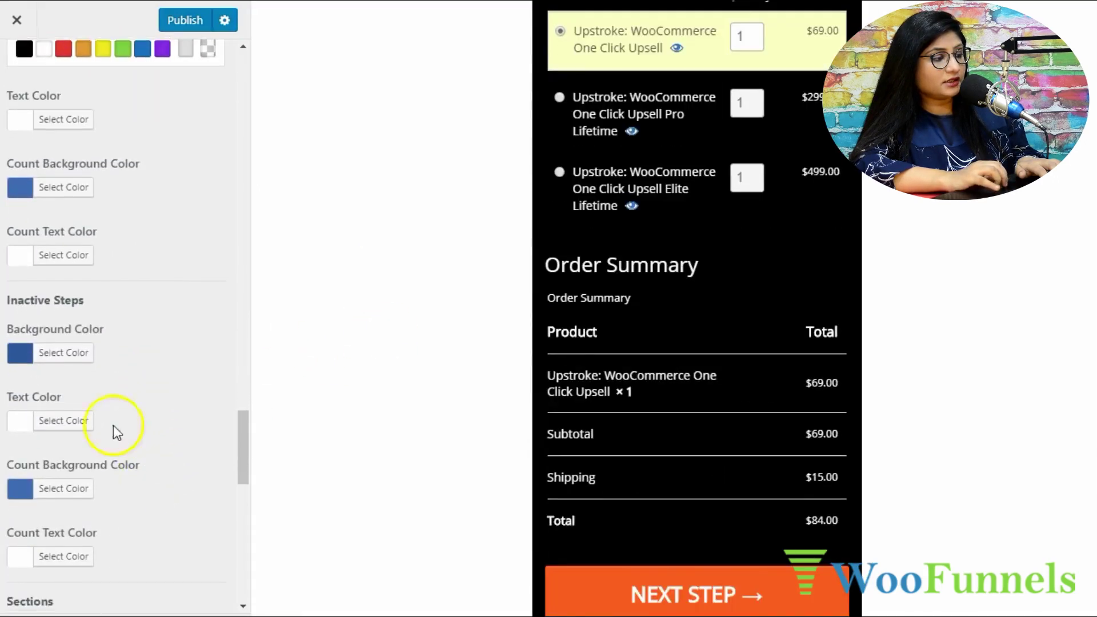
scroll(399, 389, up, 13)
scroll(115, 228, up, 1)
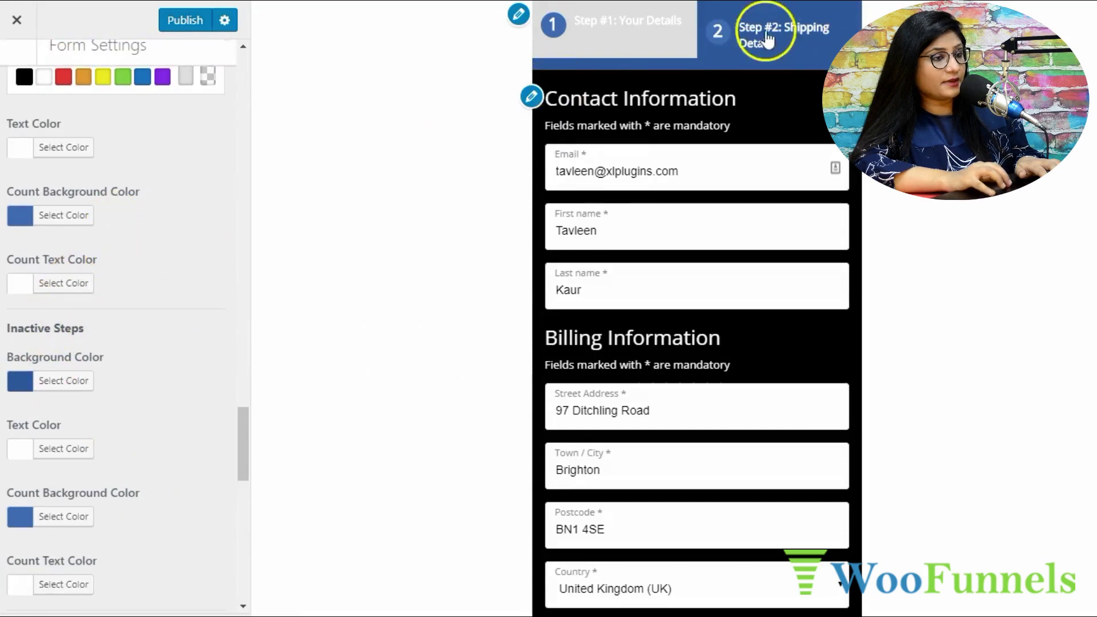
double_click(272, 355)
scroll(152, 420, down, 2)
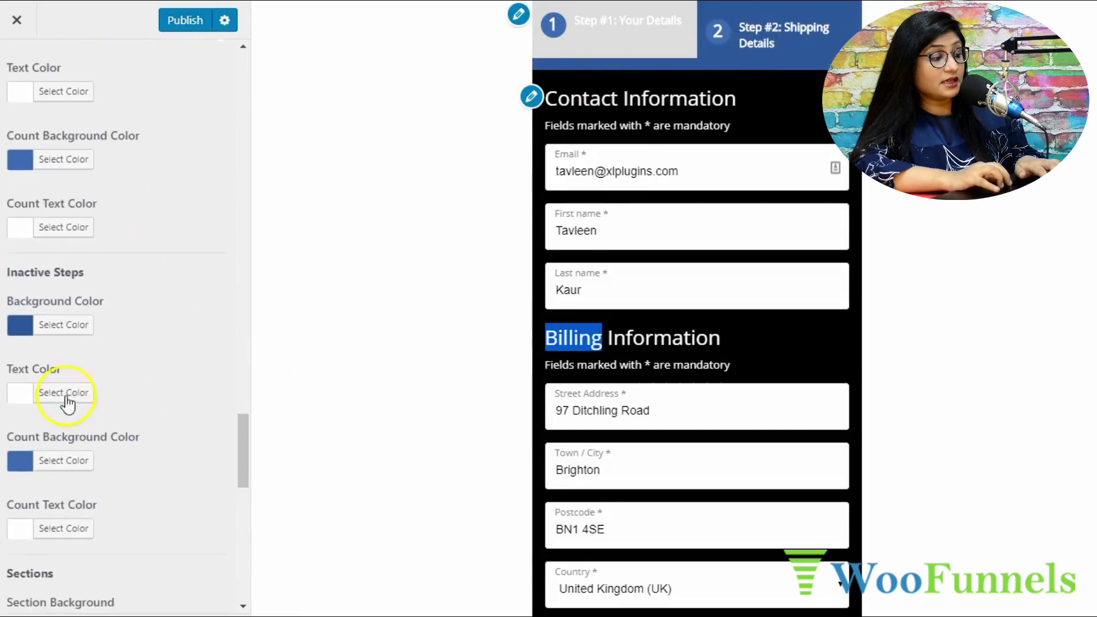
scroll(68, 412, down, 5)
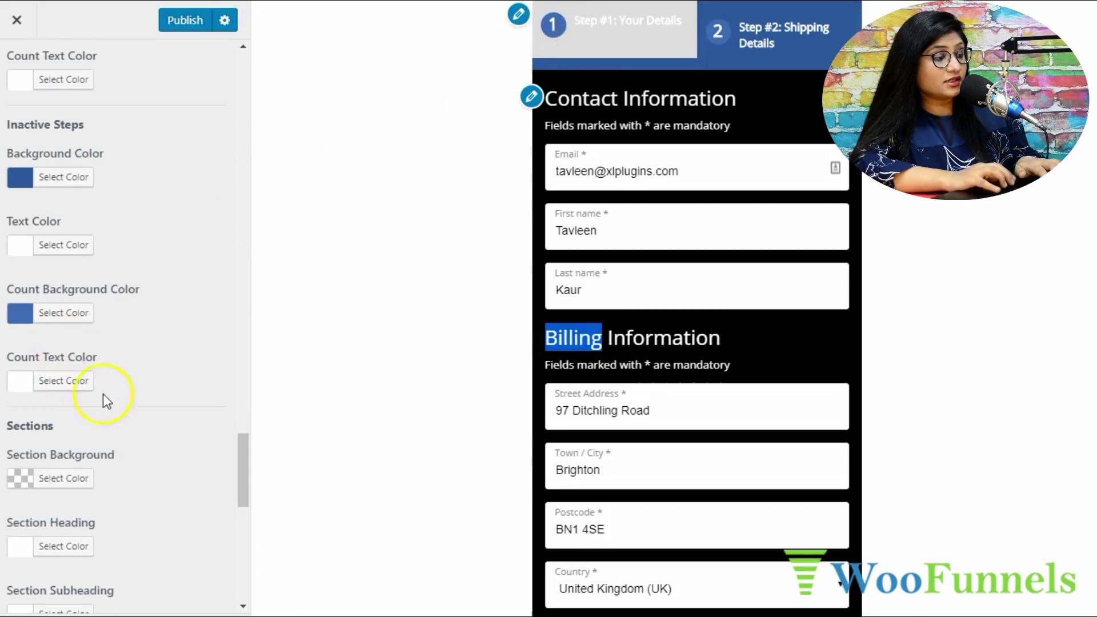
scroll(103, 400, down, 8)
scroll(111, 367, down, 3)
scroll(479, 453, down, 10)
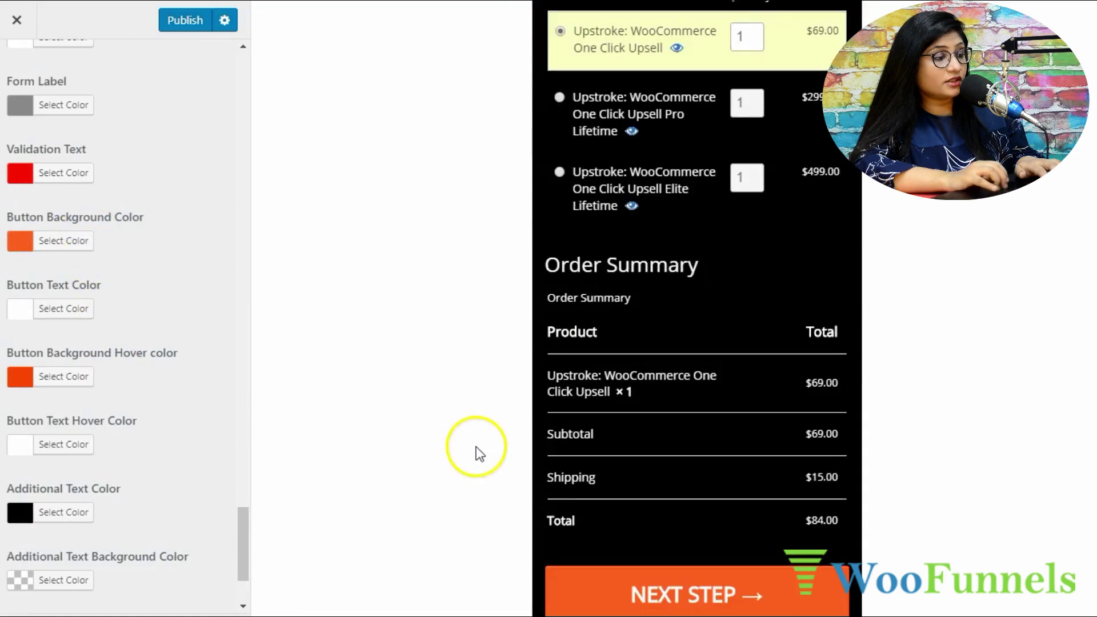
- Set Button Background Color to red #e24040, starting from the red swatch
click(78, 243)
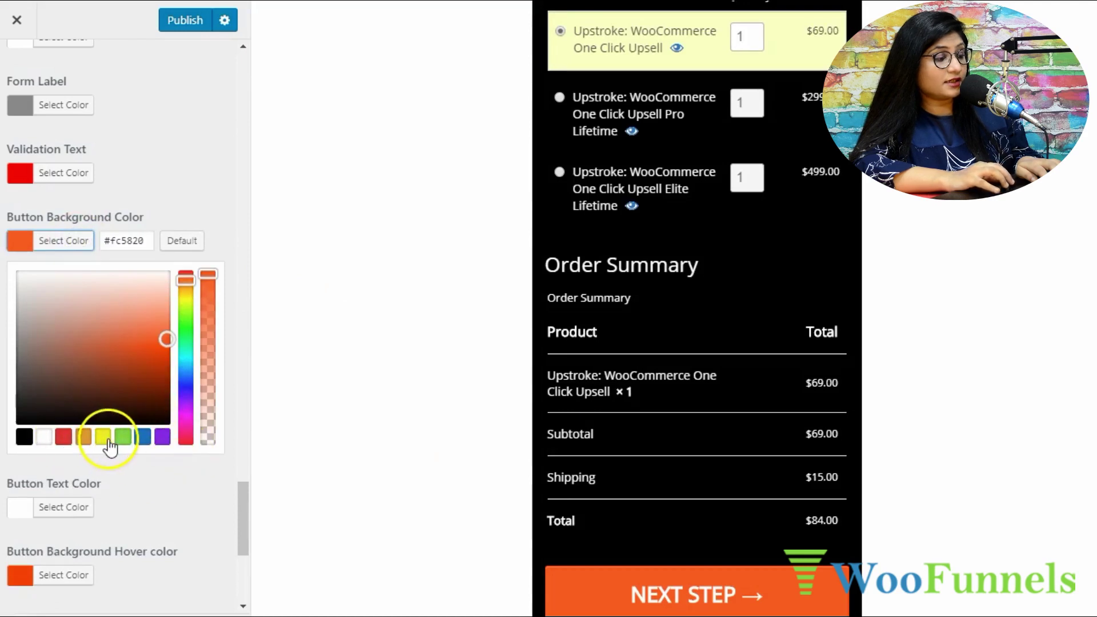
click(63, 439)
mouse_move(142, 345)
mouse_down()
mouse_move(155, 298)
mouse_move(131, 337)
mouse_up()
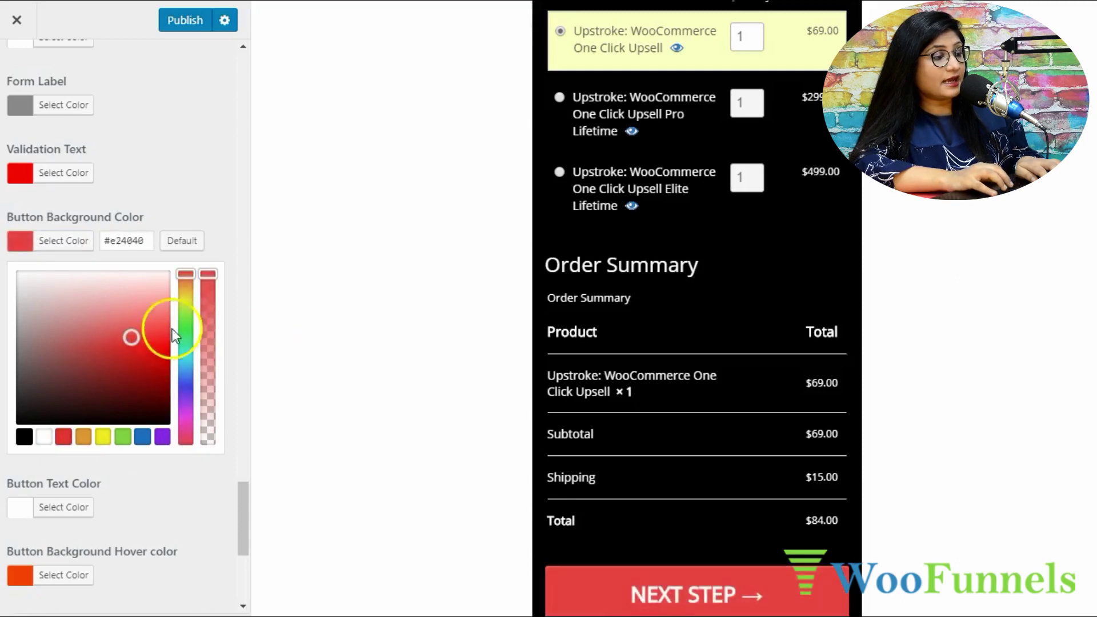
scroll(241, 240, up, 7)
- Set Button Background Hover color to pale pink #fbcaca, starting from the red swatch
scroll(187, 313, down, 5)
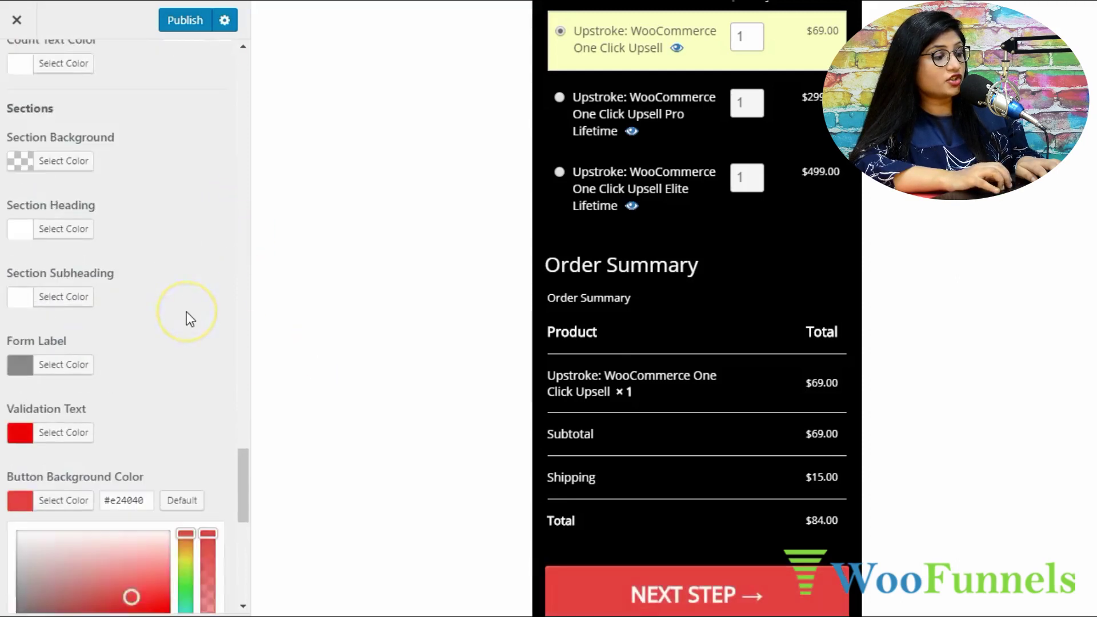
scroll(91, 441, down, 5)
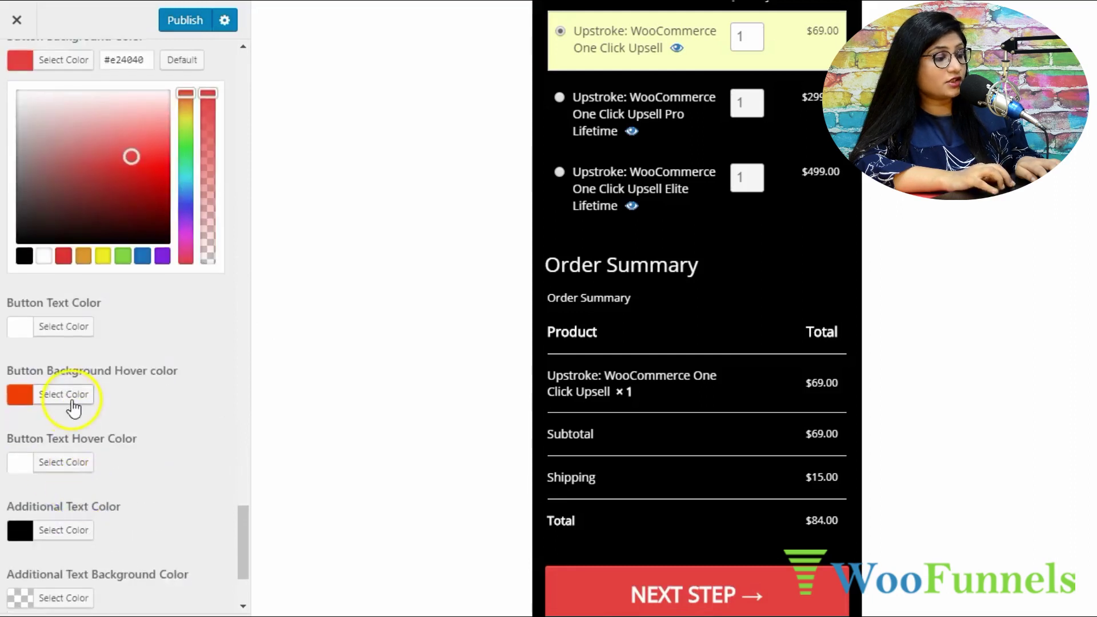
click(73, 400)
click(63, 391)
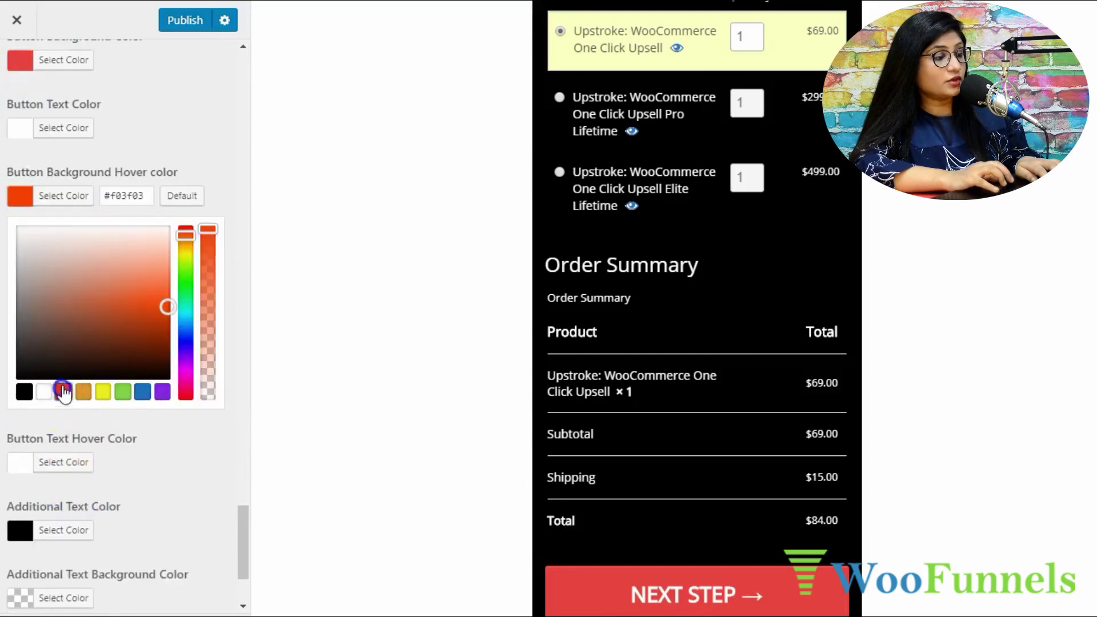
drag(127, 299, 152, 242)
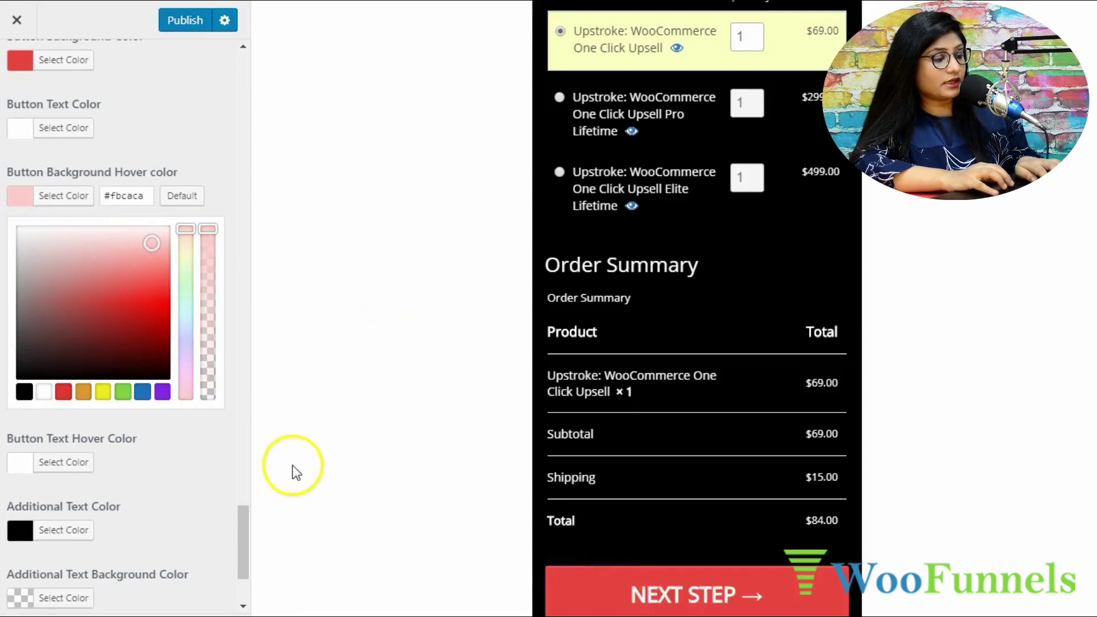
scroll(174, 537, down, 3)
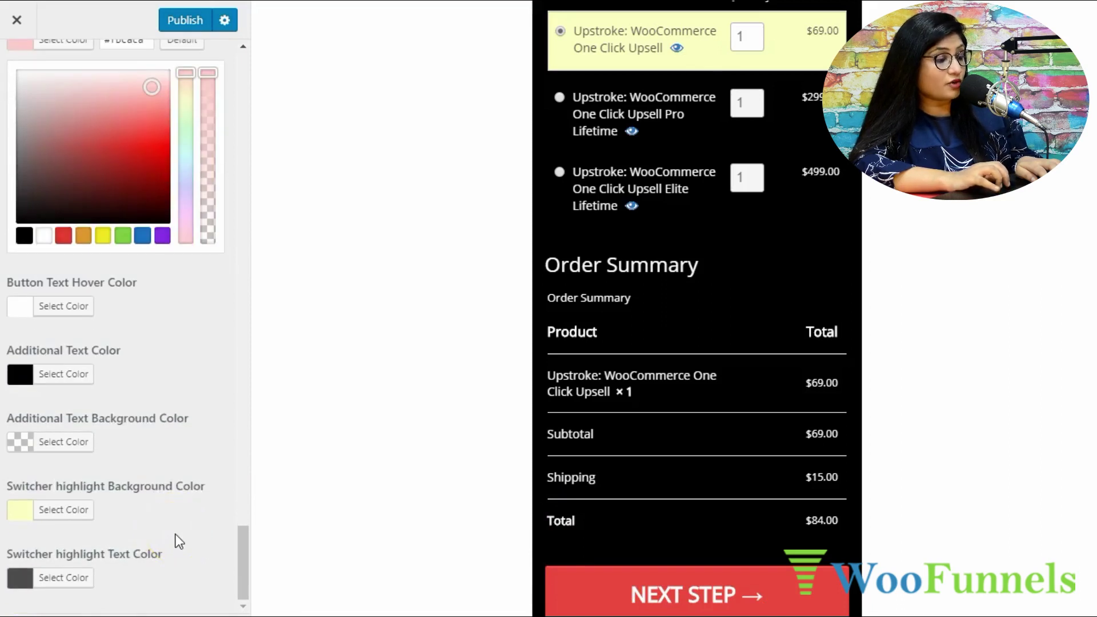
scroll(601, 229, up, 2)
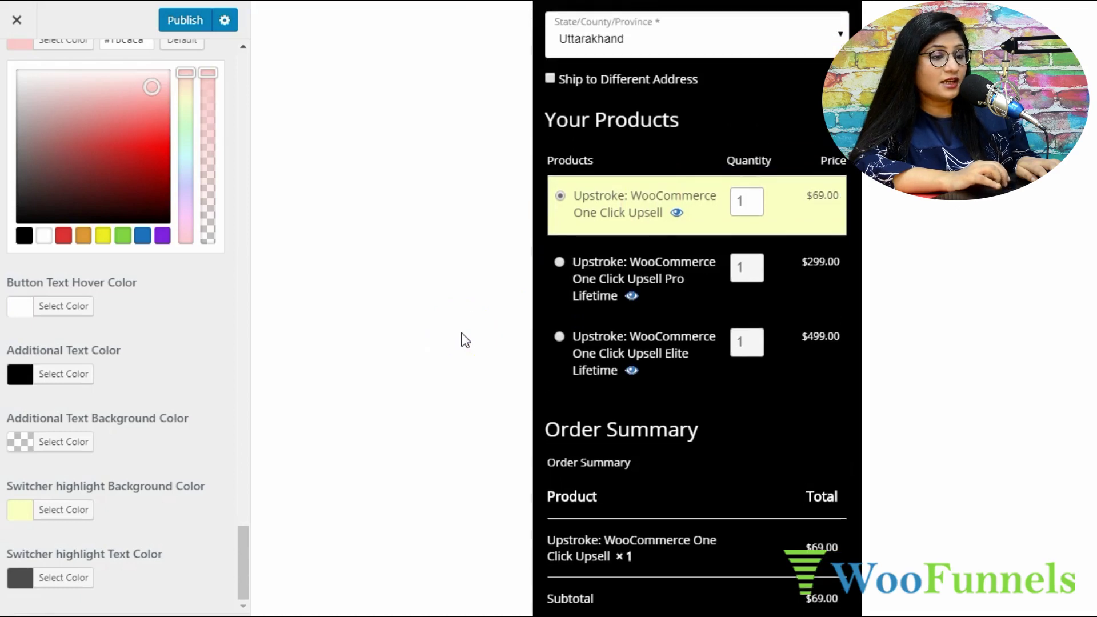
scroll(595, 276, down, 2)
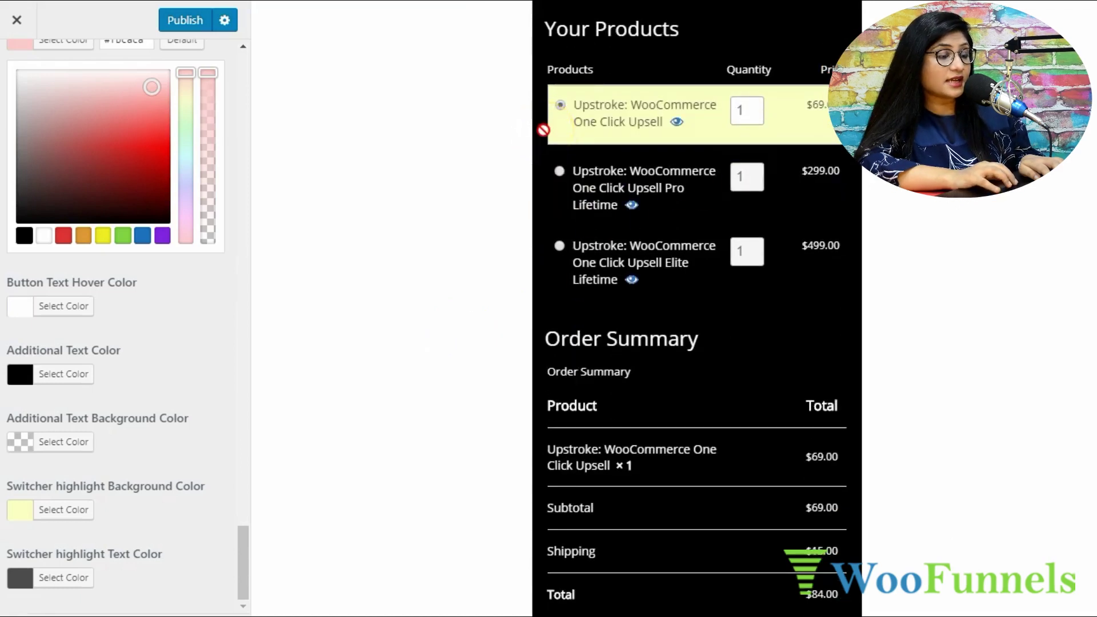
click(495, 179)
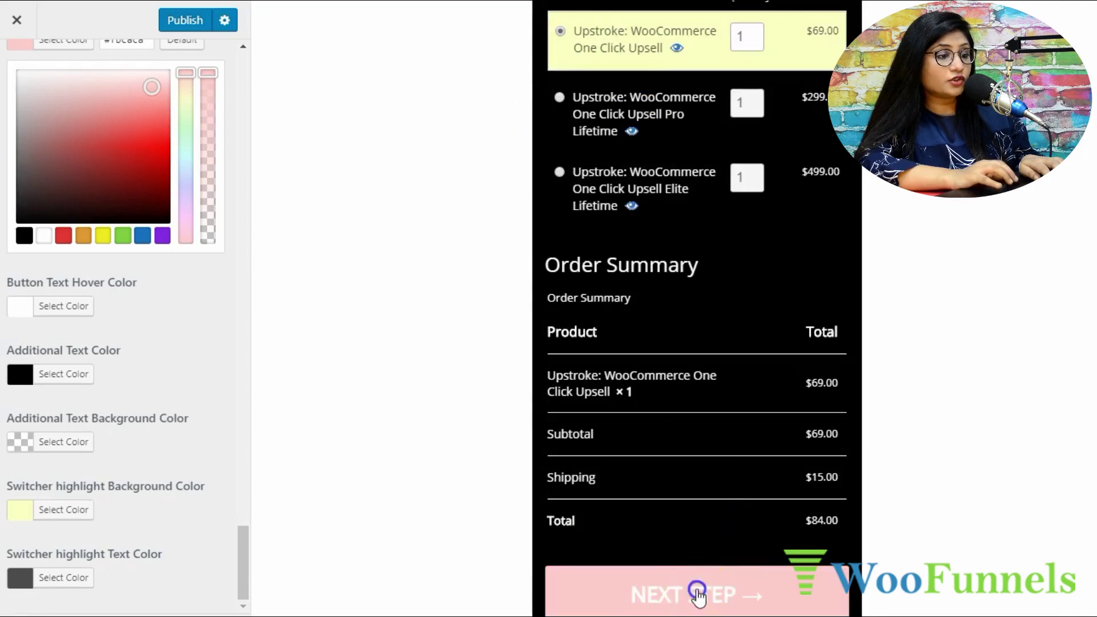
click(700, 596)
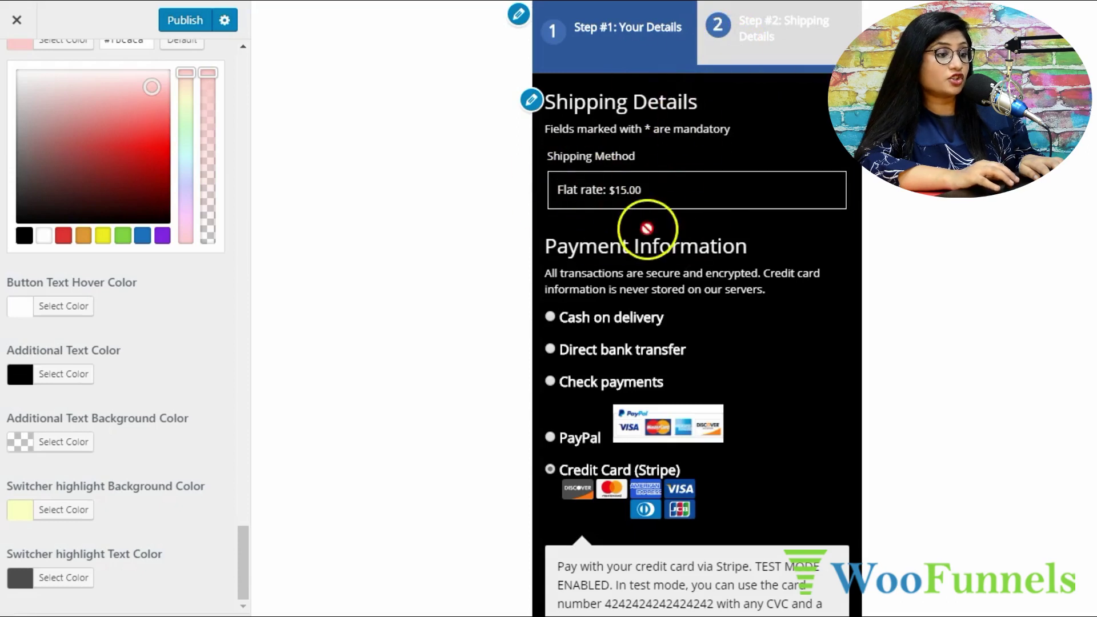
scroll(734, 327, down, 1)
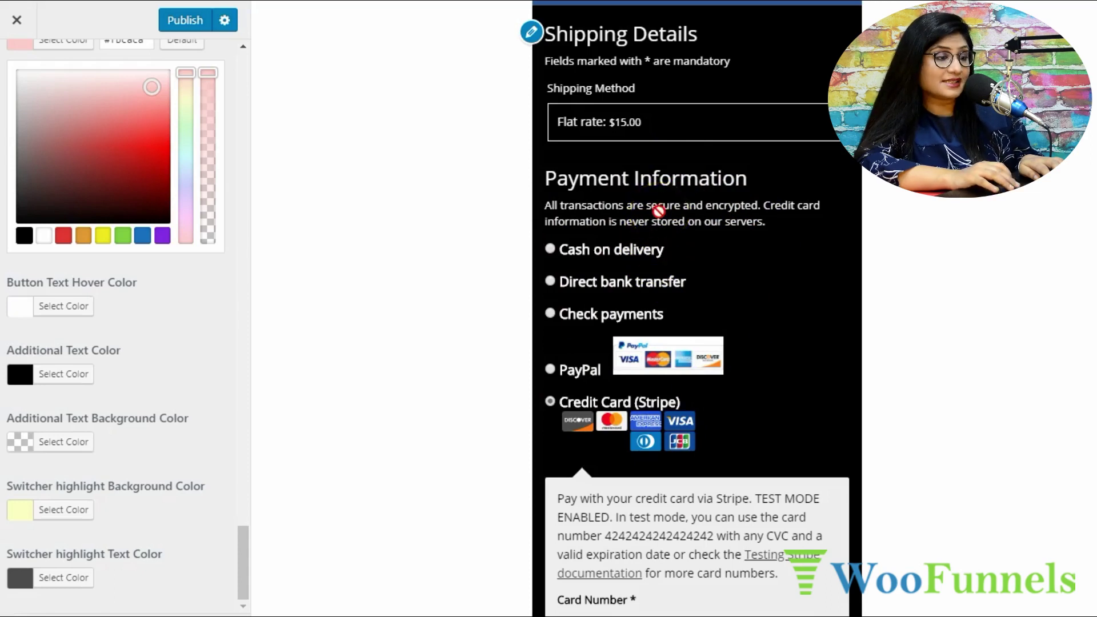
scroll(600, 343, down, 4)
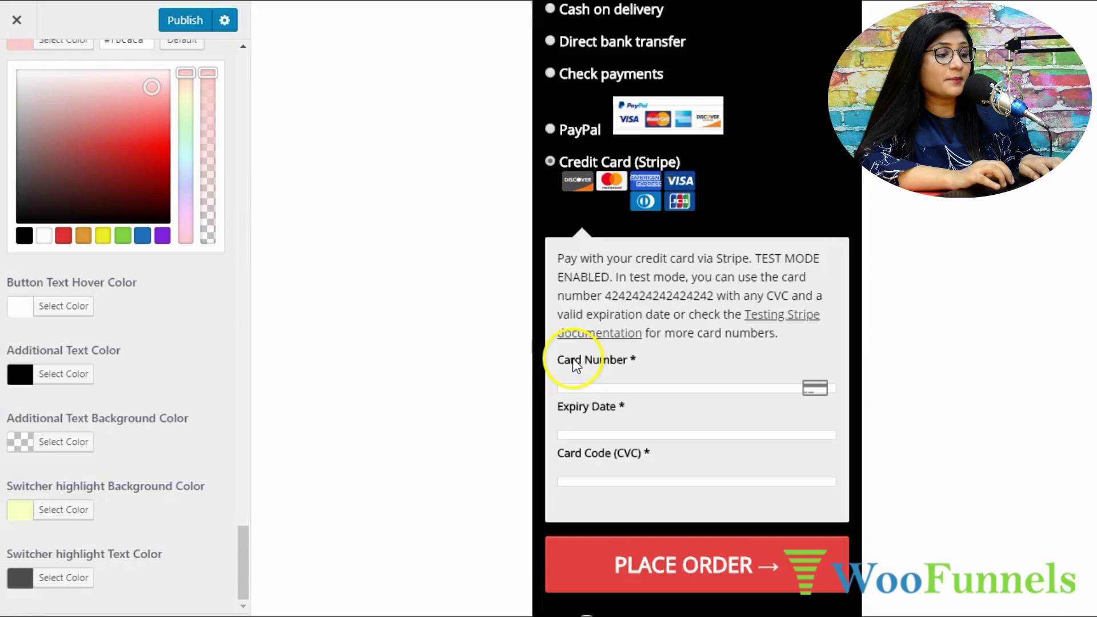
scroll(791, 304, up, 5)
scroll(795, 305, down, 2)
scroll(794, 305, up, 3)
click(601, 29)
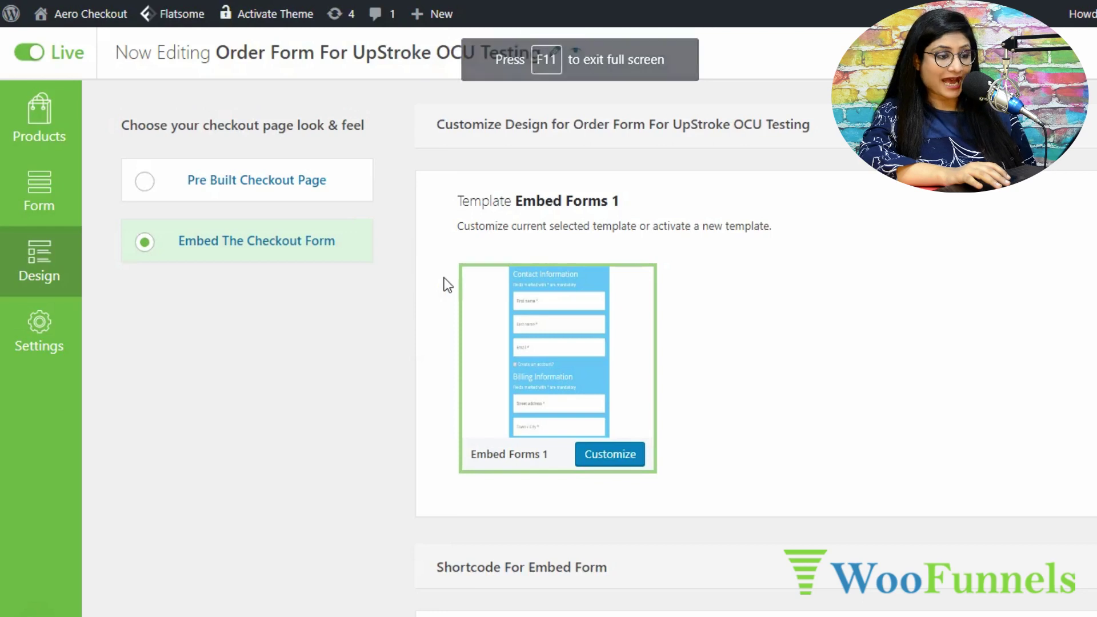
- Select the embed form shortcode [wfacp_forms id='4612'] under Shortcode For Embed Form
scroll(446, 284, down, 5)
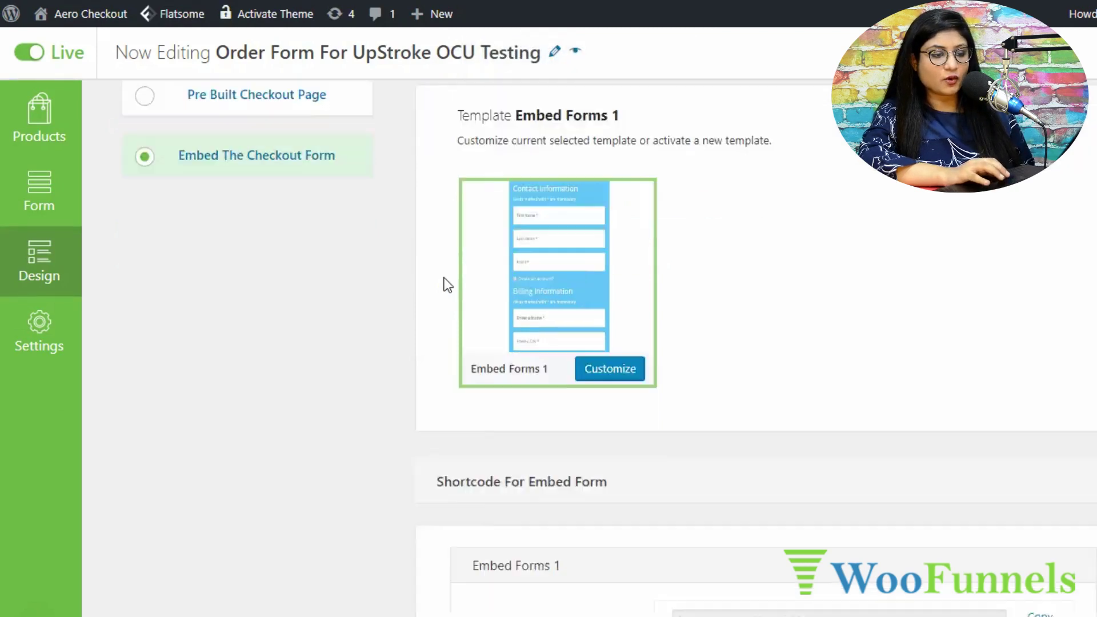
double_click(789, 432)
triple_click(789, 433)
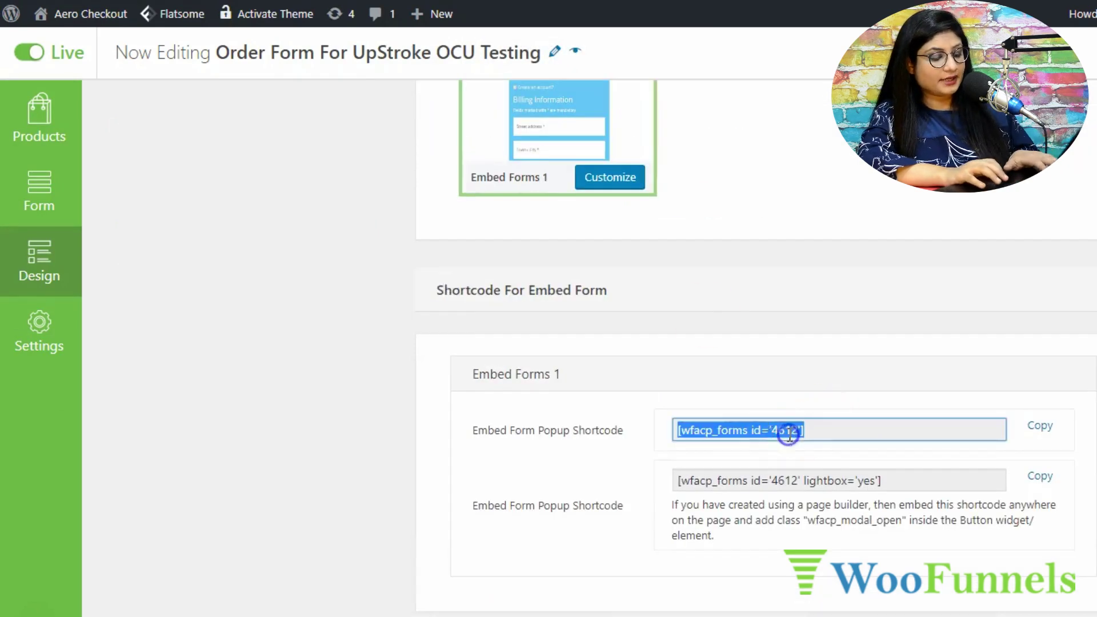
click(408, 427)
scroll(408, 428, up, 4)
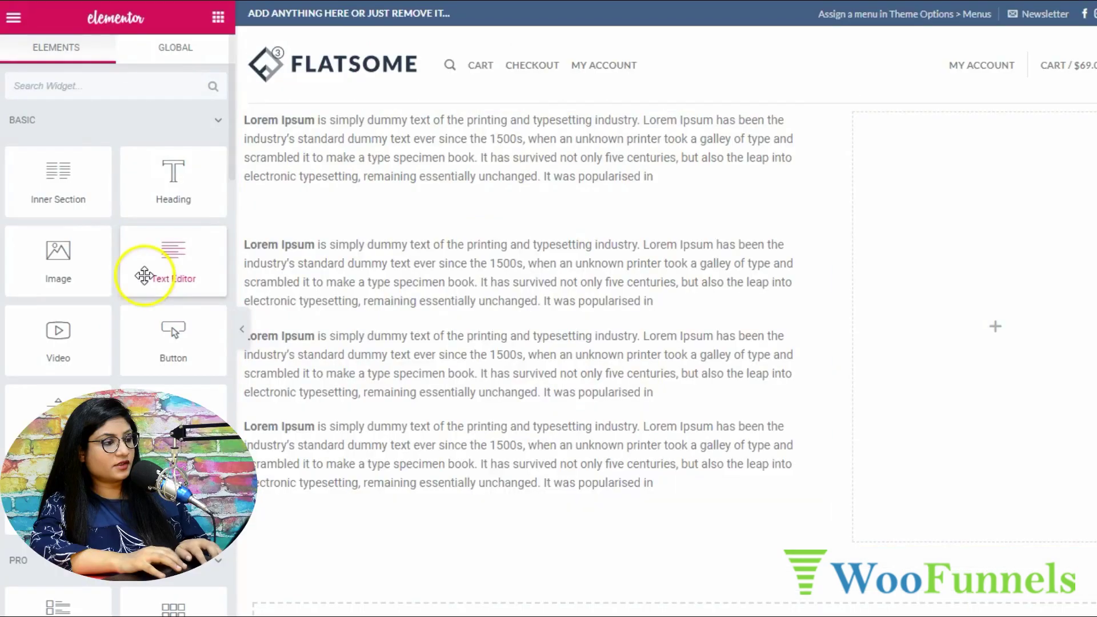
- Add a Shortcode widget to the right column holding [wfacp_forms id='4612'] and apply it
click(37, 92)
text(short)
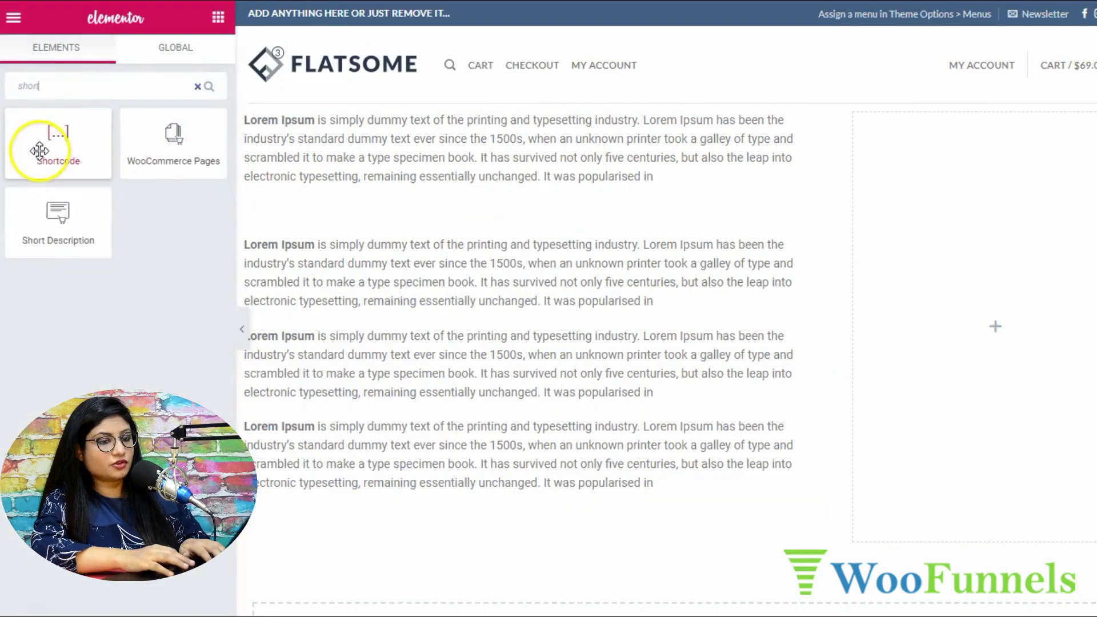
drag(37, 150, 980, 314)
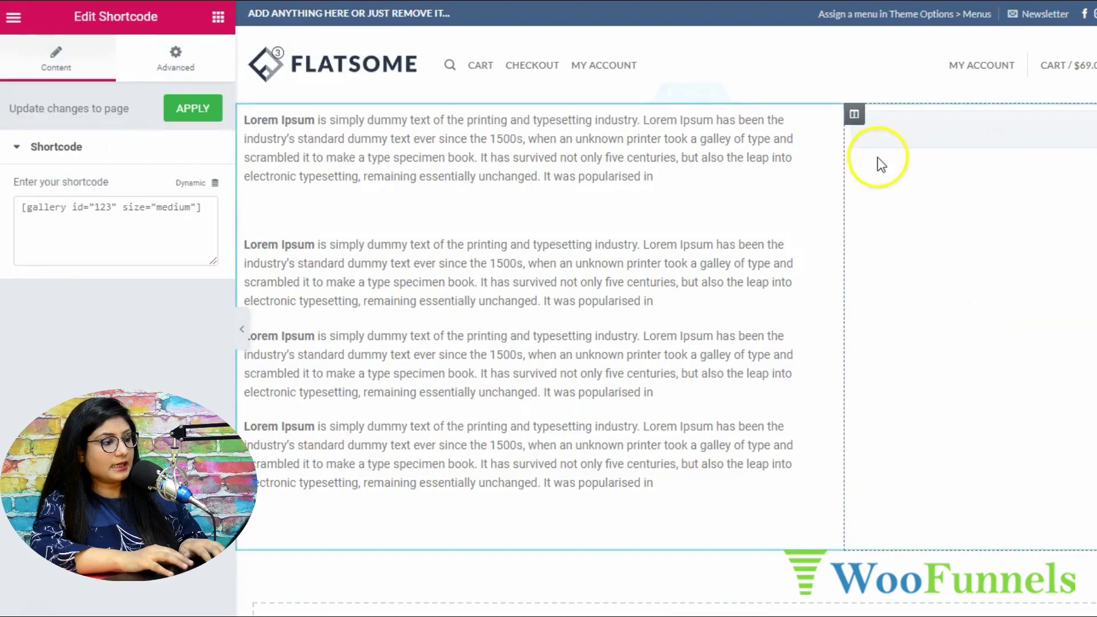
click(176, 215)
click(1009, 128)
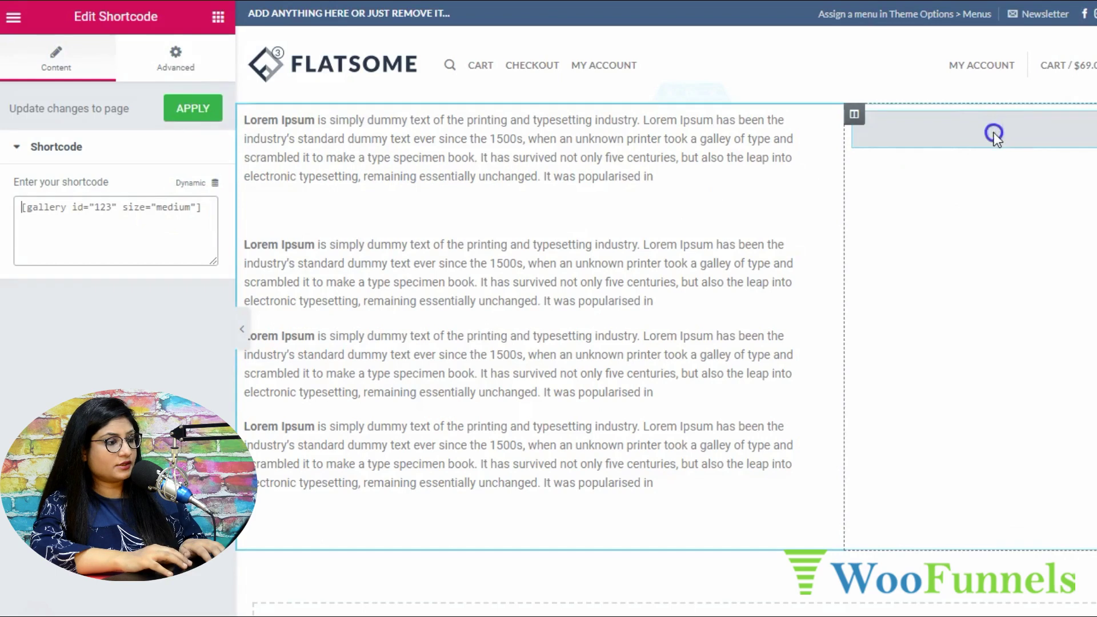
click(157, 204)
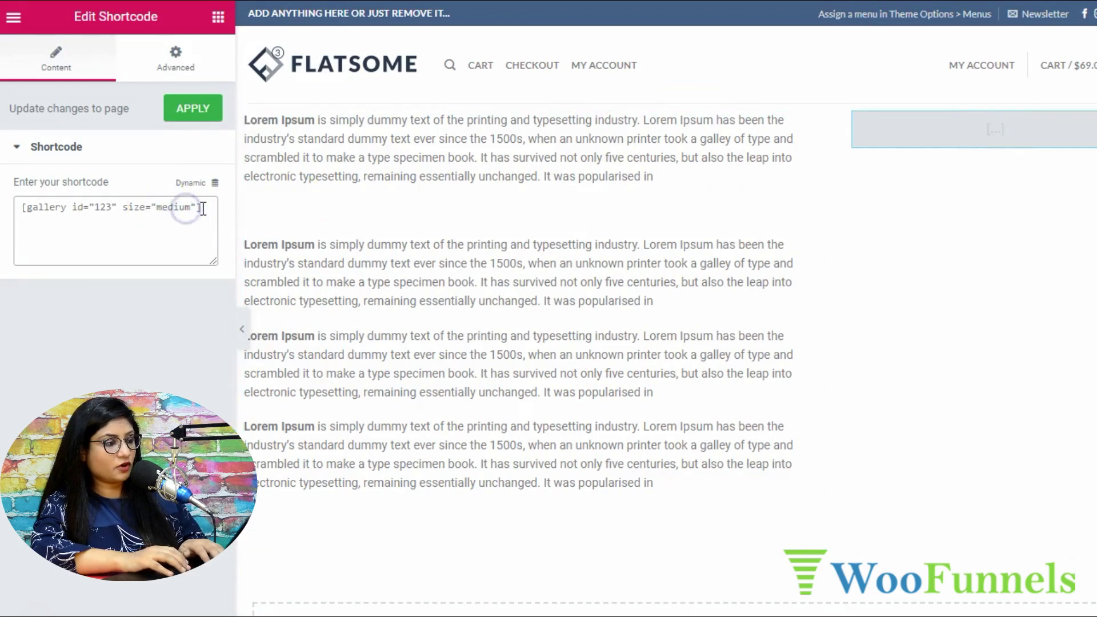
text([wfacp_forms id='4617'])
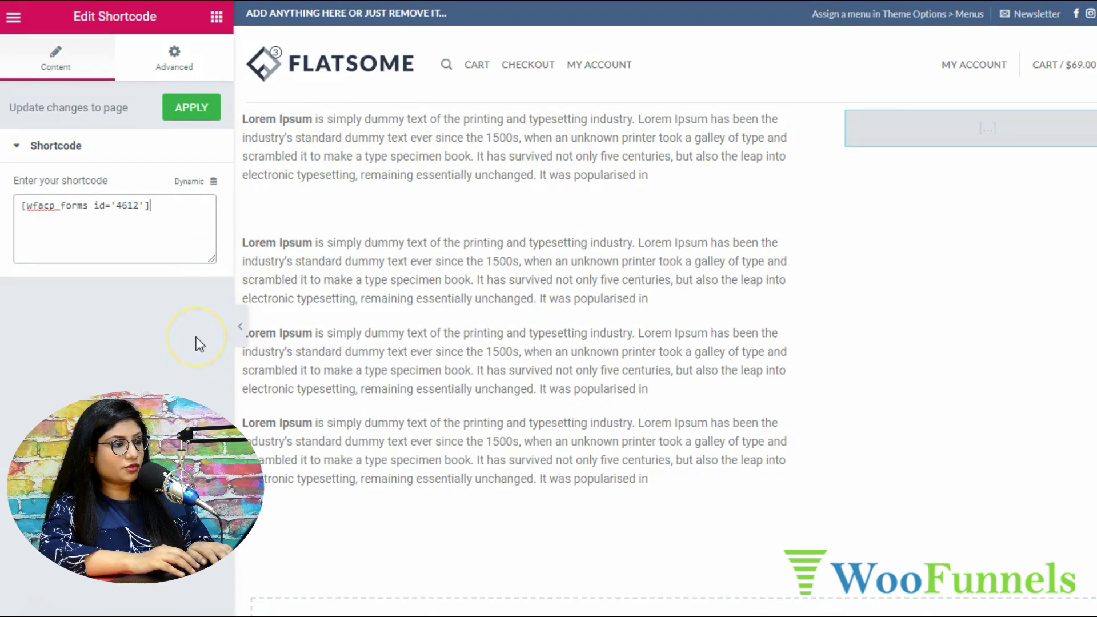
click(191, 108)
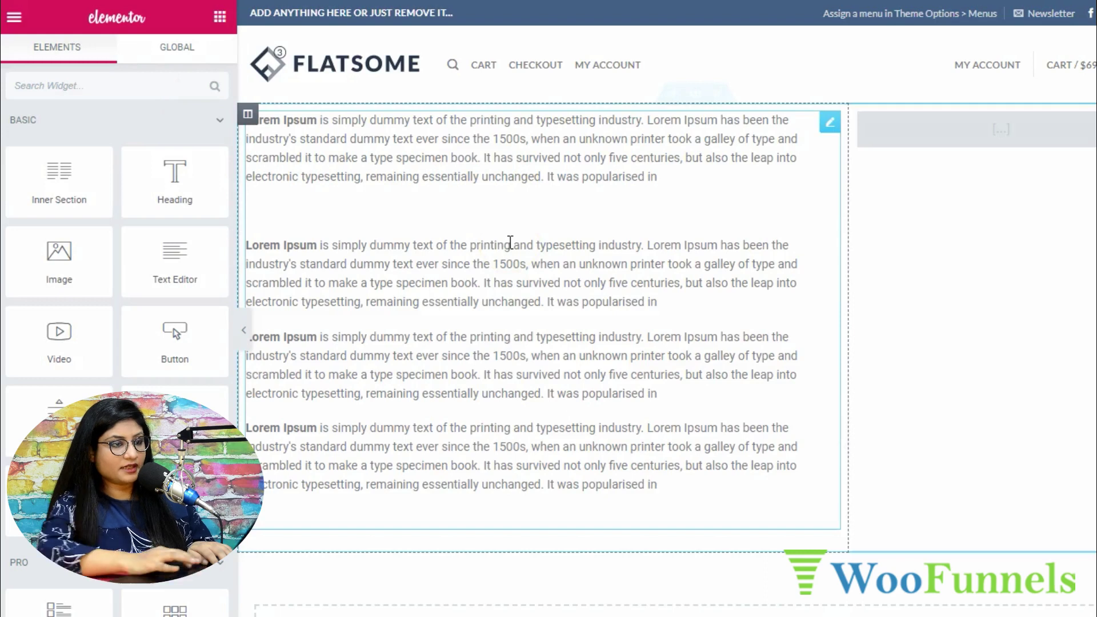
click(1054, 152)
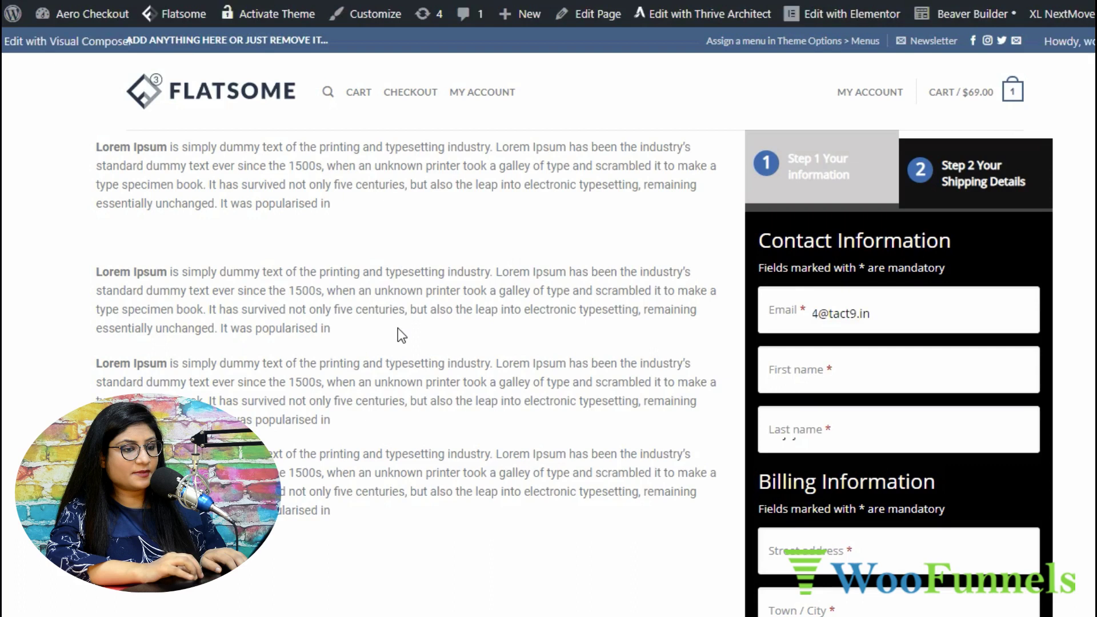
- Preview the live page and scroll through the embedded two-step checkout form beside the text
click(911, 286)
scroll(930, 380, down, 10)
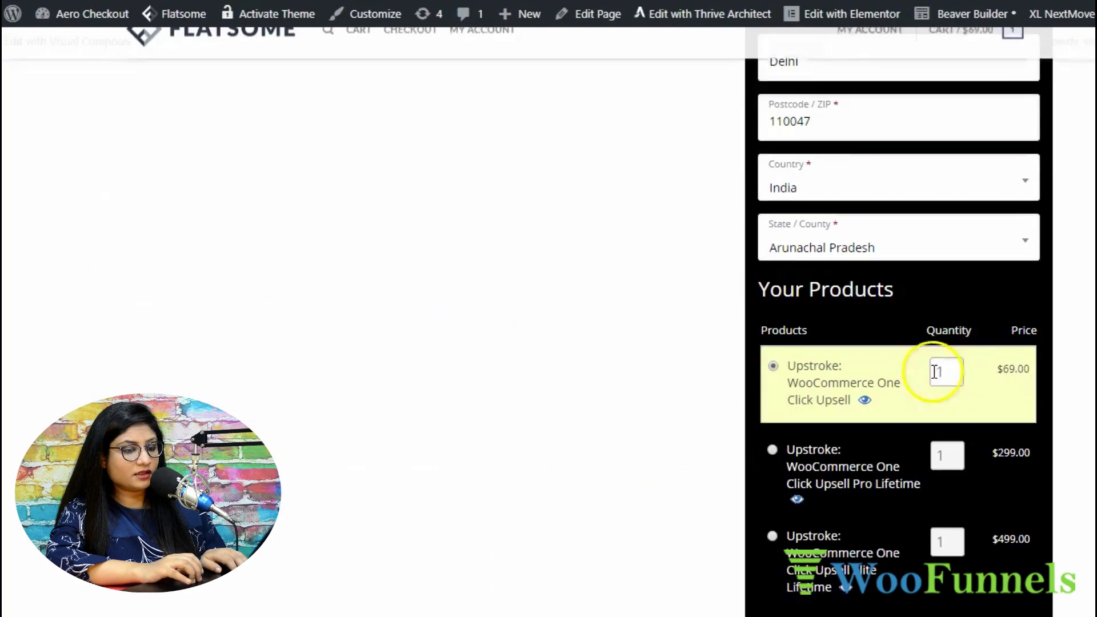
scroll(933, 371, down, 3)
scroll(933, 369, up, 15)
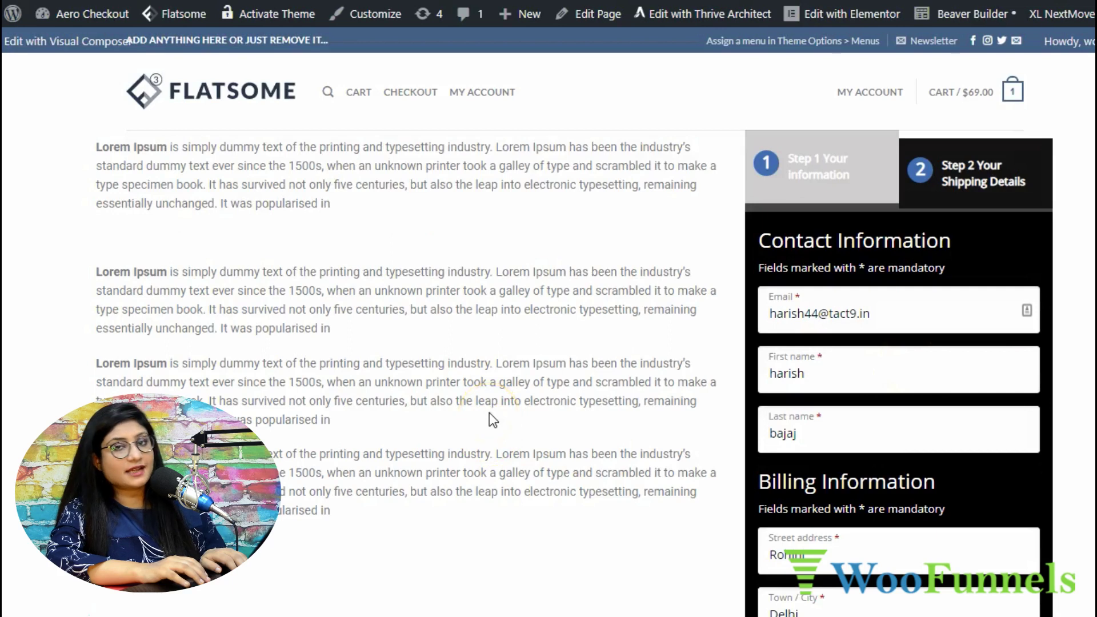
click(716, 262)
scroll(836, 454, down, 10)
scroll(836, 452, up, 10)
scroll(836, 453, down, 10)
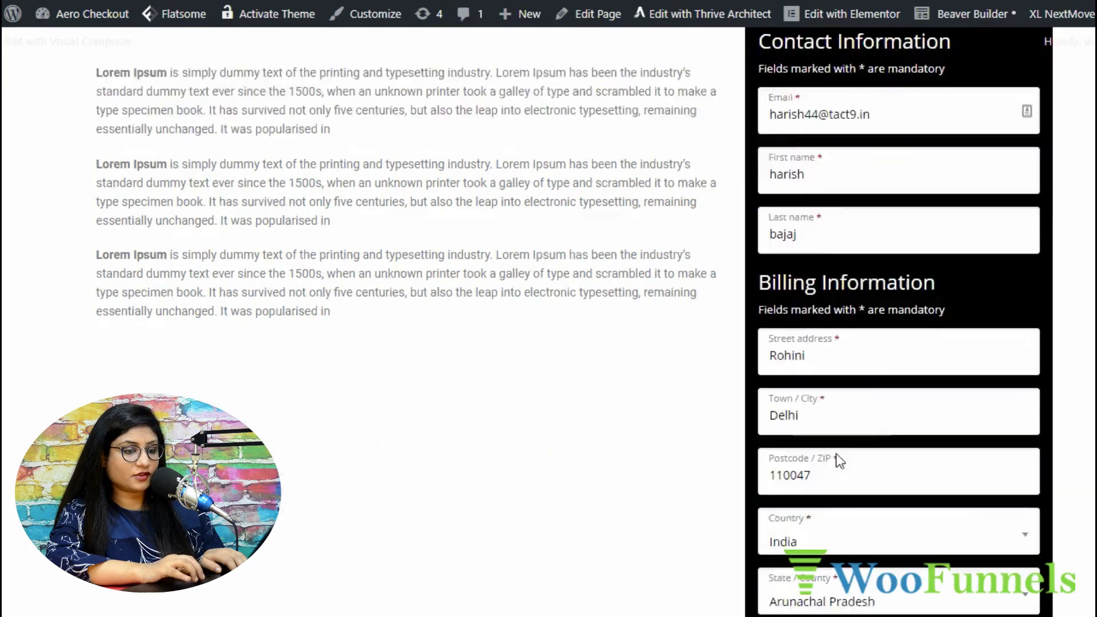
- Back on the design page, select the popup shortcode [wfacp_forms id='4352' lightbox='yes']
click(859, 361)
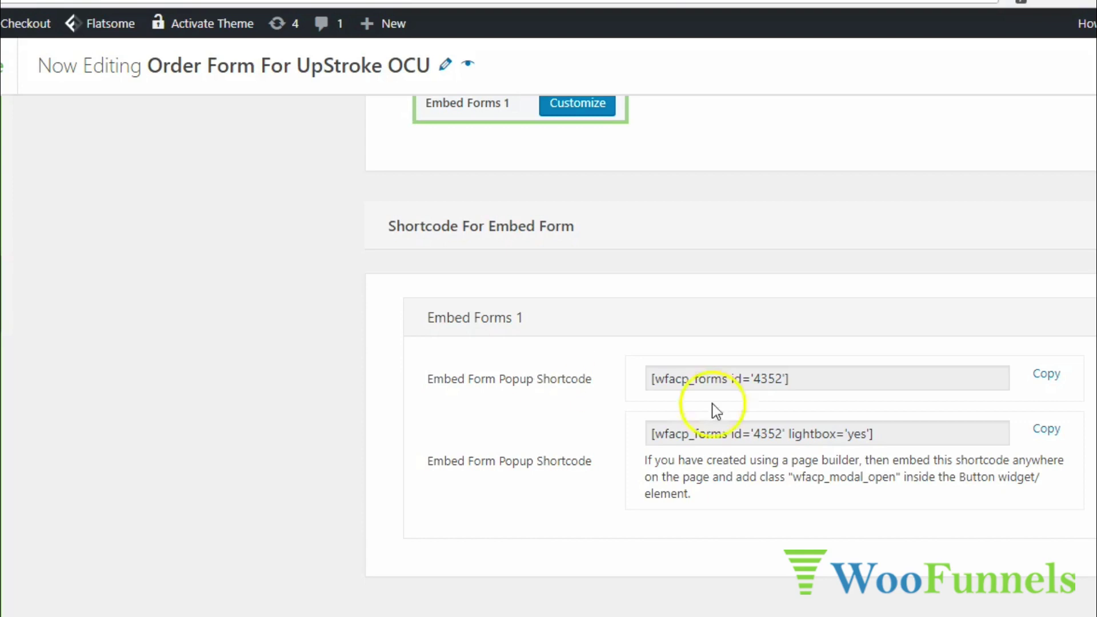
scroll(723, 432, up, 10)
scroll(722, 432, down, 10)
click(759, 433)
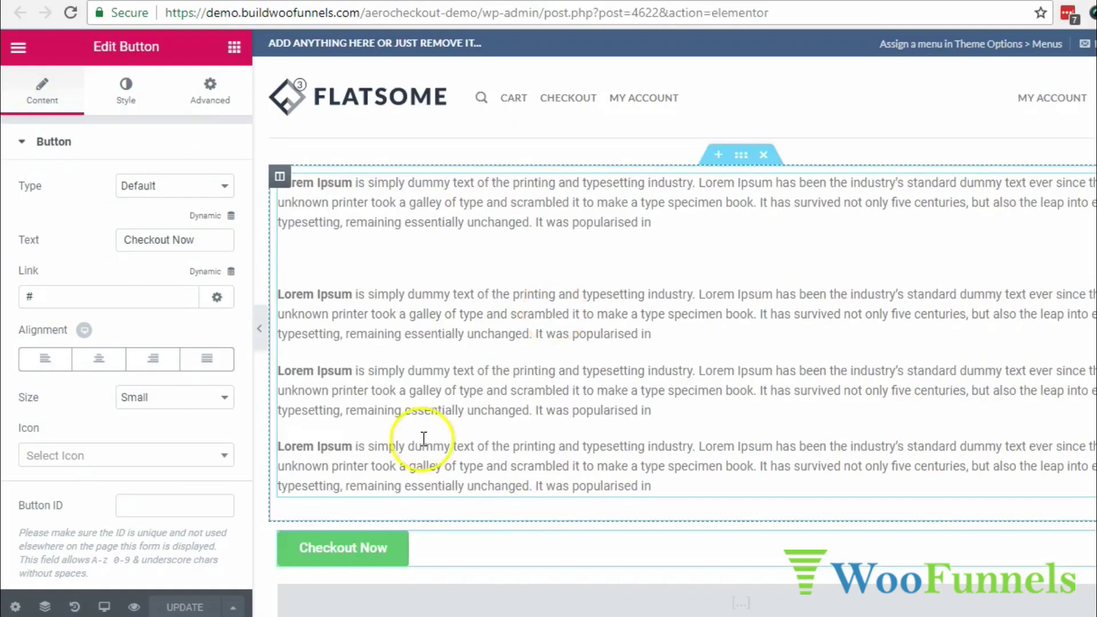
- Select the Shortcode widget's existing text, ready for the lightbox='yes' version
scroll(400, 412, down, 5)
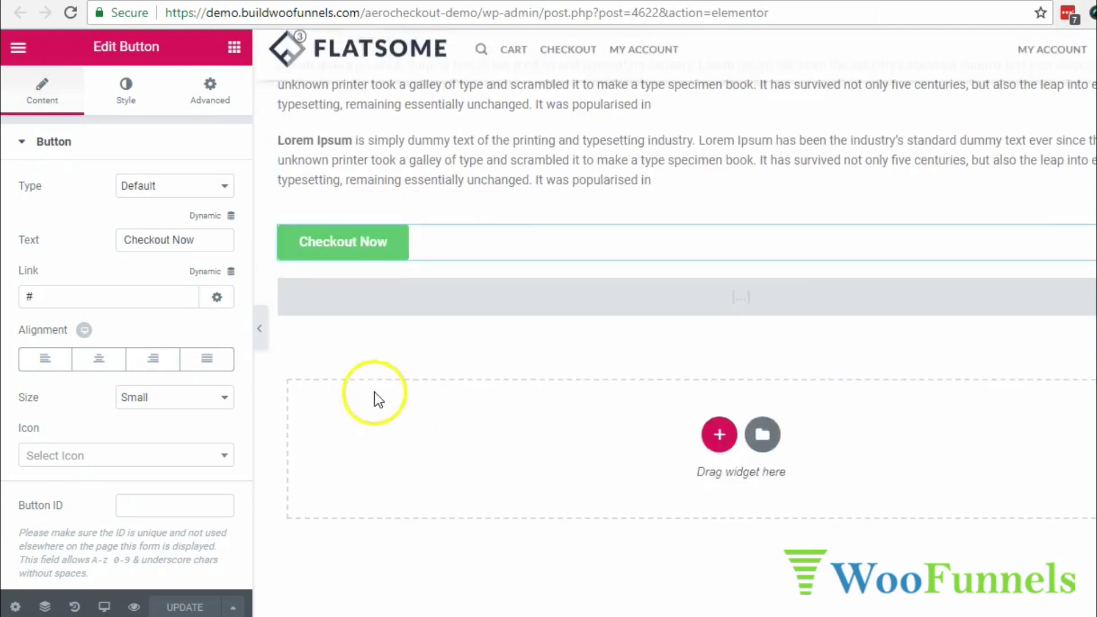
scroll(379, 243, up, 3)
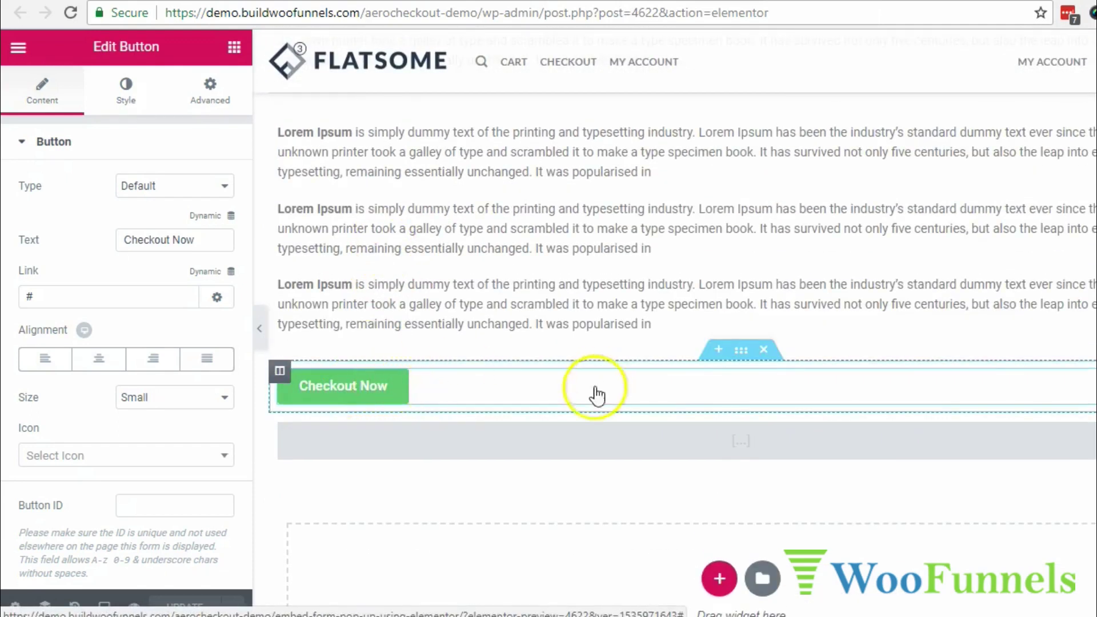
click(607, 447)
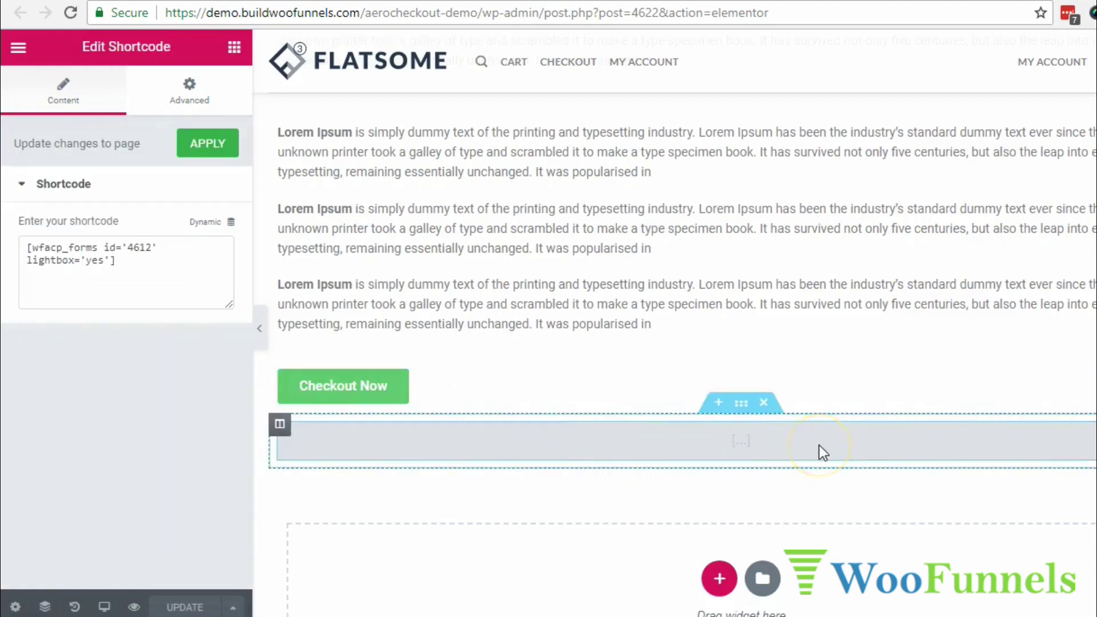
drag(29, 249, 111, 260)
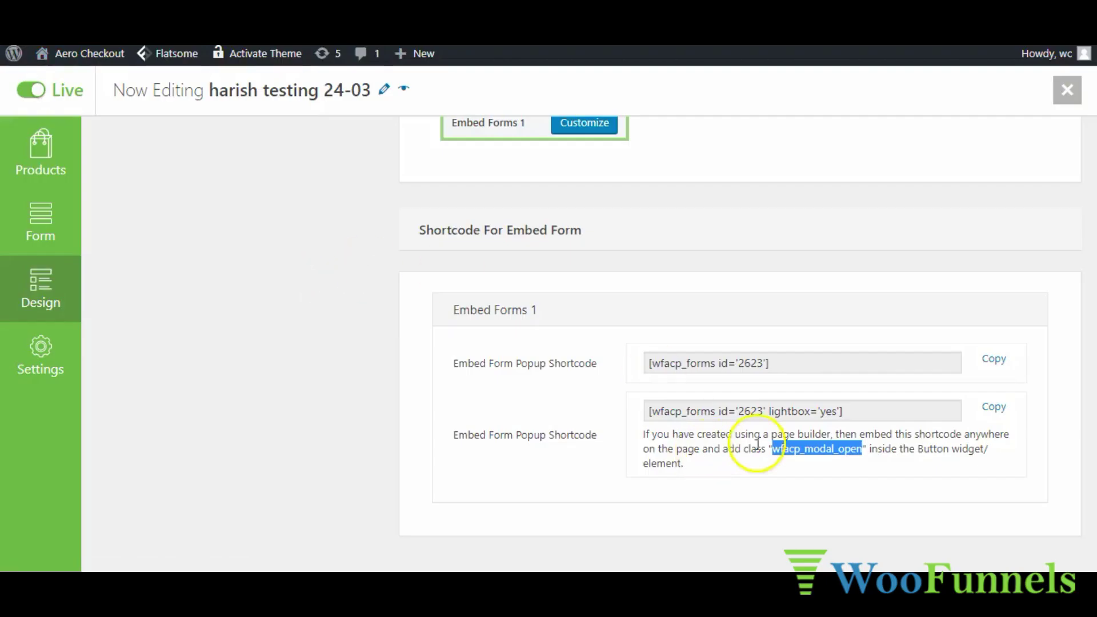
- Copy the class name wfacp_modal_open from AeroCheckout's popup shortcode note
click(775, 447)
double_click(776, 450)
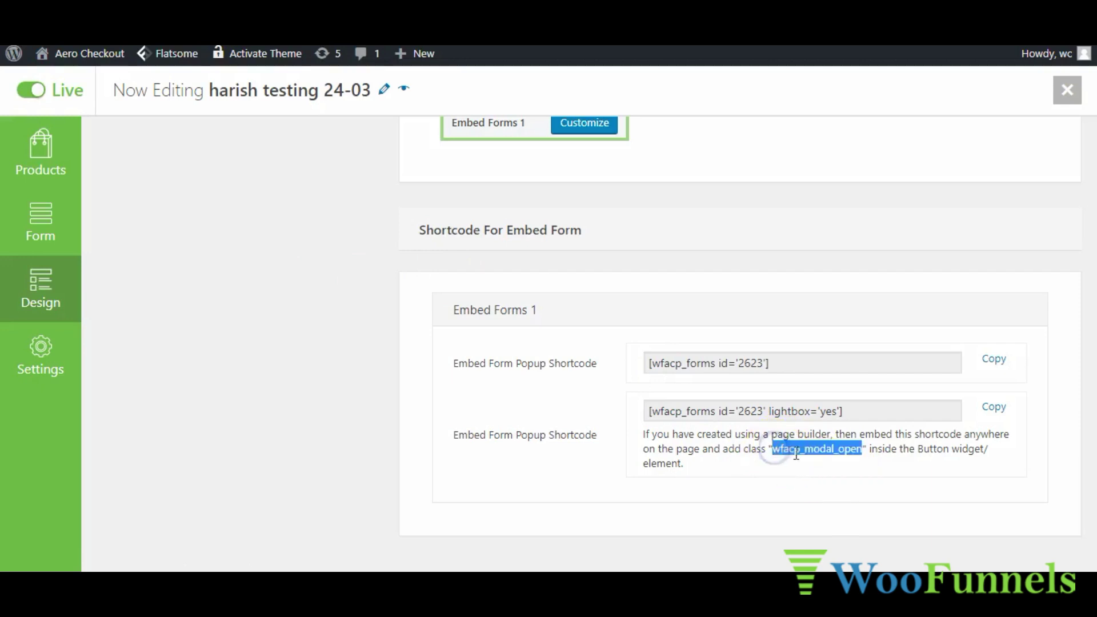
right_click(855, 450)
click(857, 325)
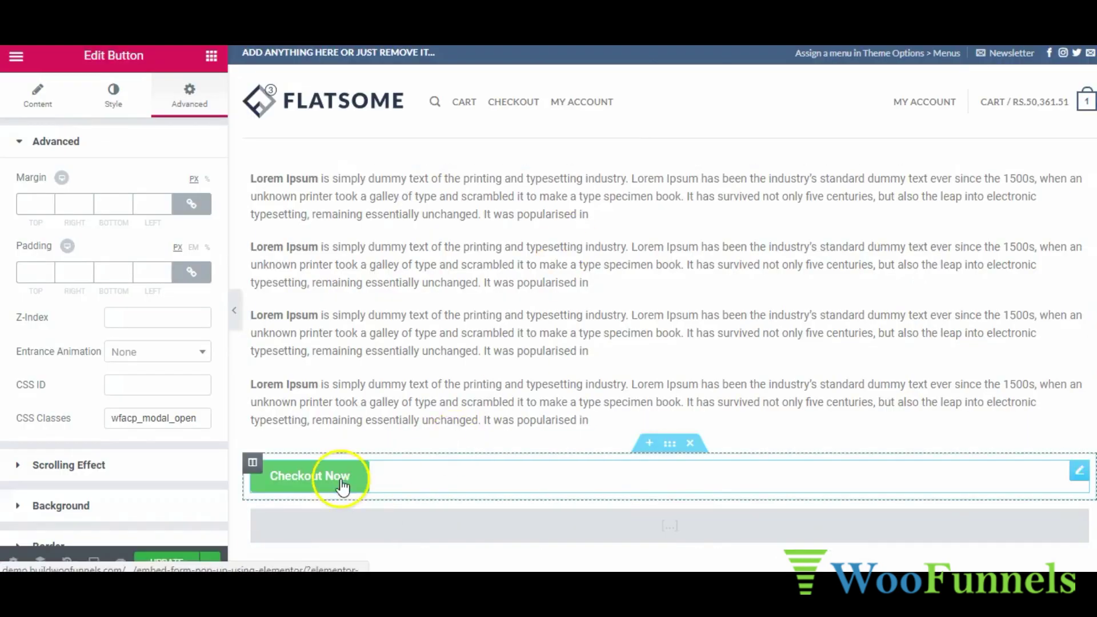
- Add wfacp_modal_open to the Checkout Now button's Advanced > CSS Classes field
click(188, 110)
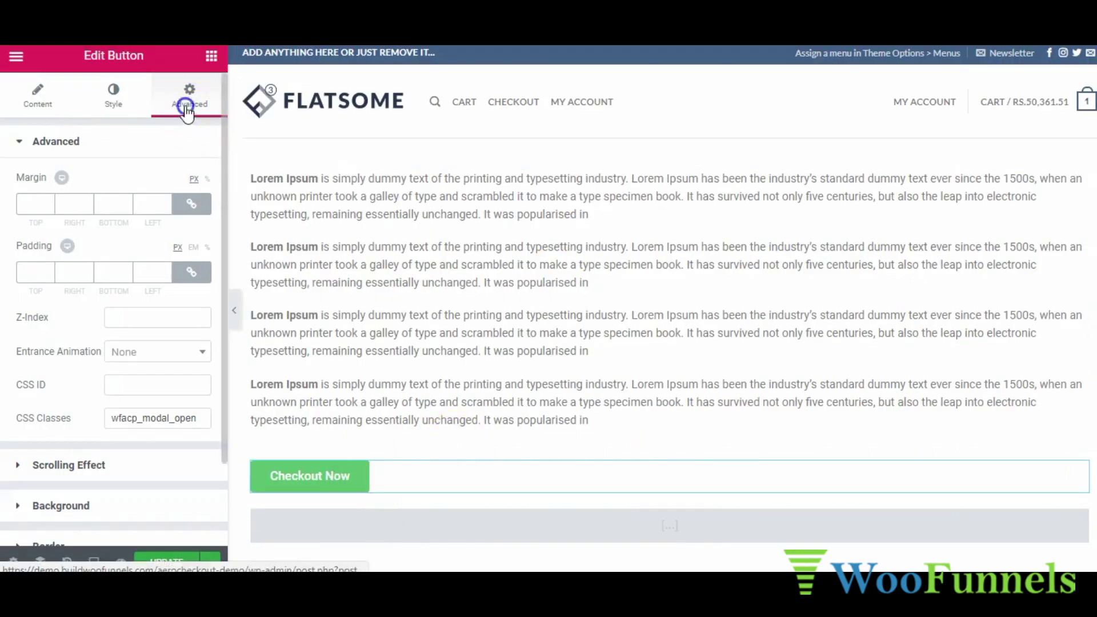
scroll(113, 326, down, 2)
click(142, 324)
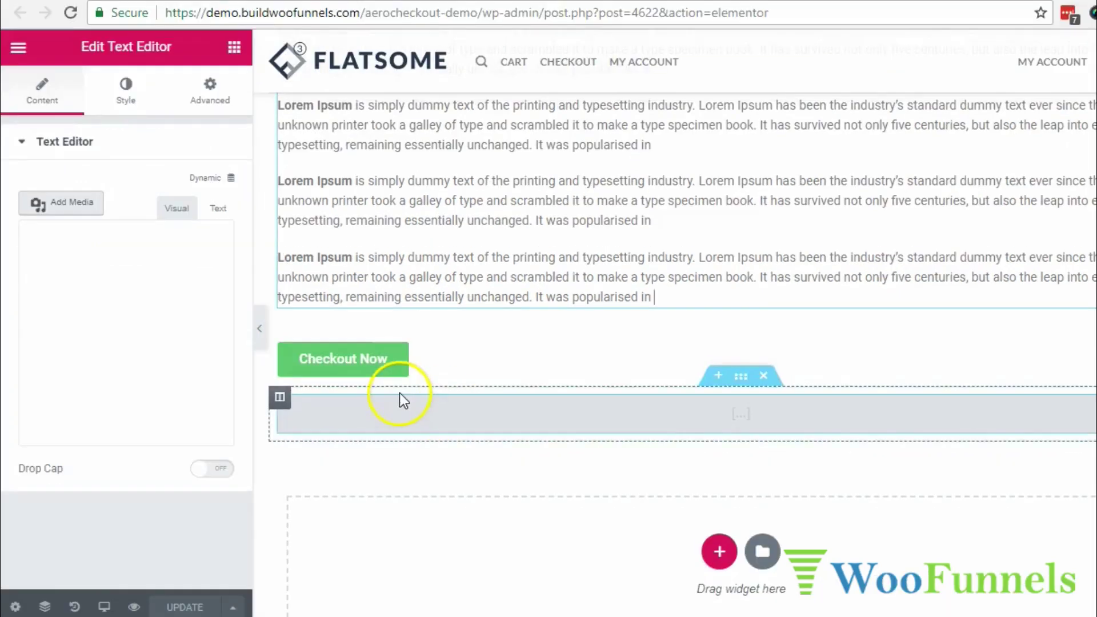
scroll(366, 371, up, 1)
scroll(377, 457, down, 1)
scroll(406, 484, down, 1)
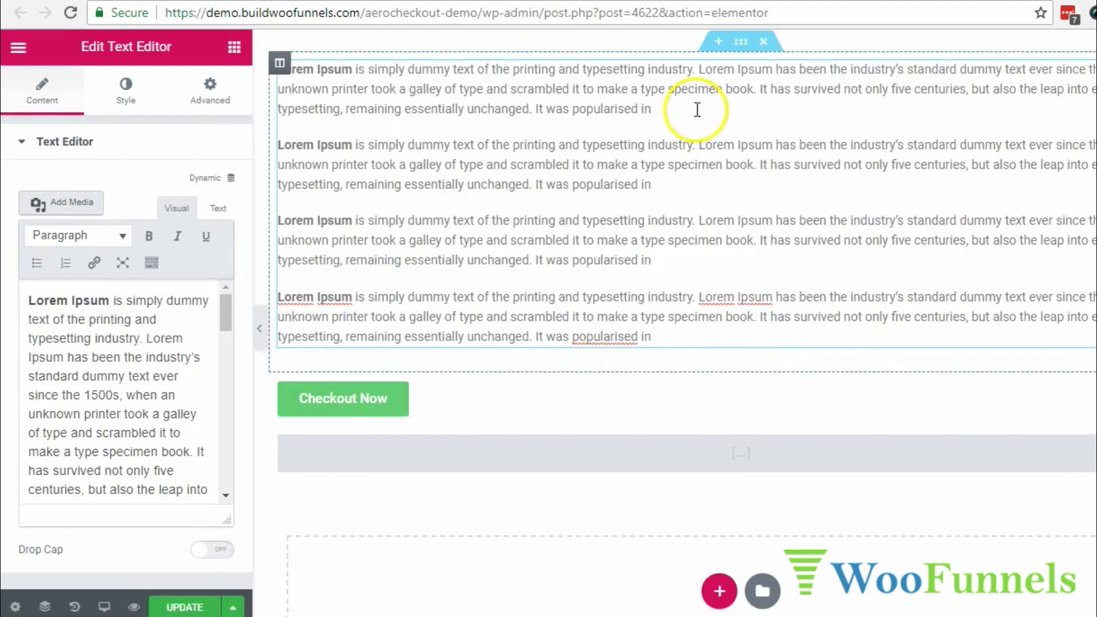
scroll(663, 343, up, 2)
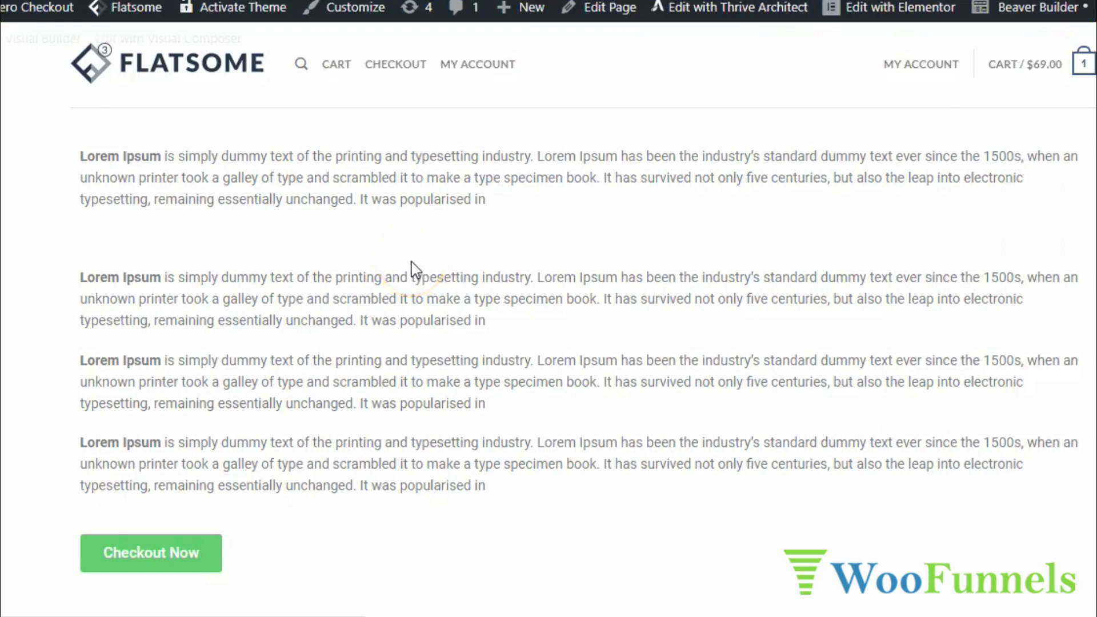
scroll(412, 266, down, 2)
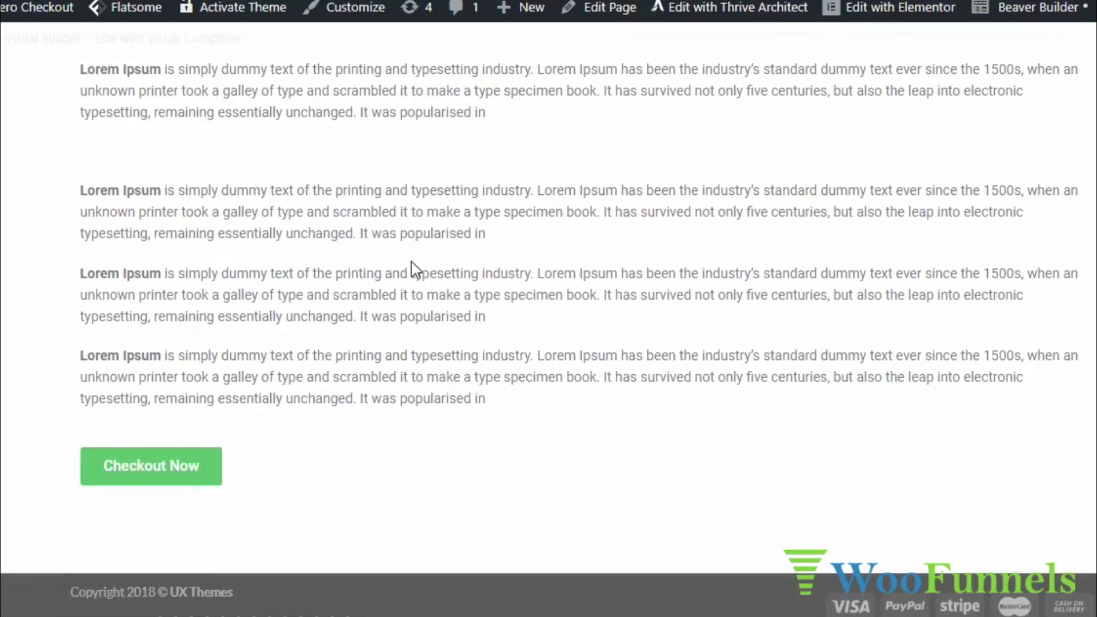
scroll(240, 440, up, 2)
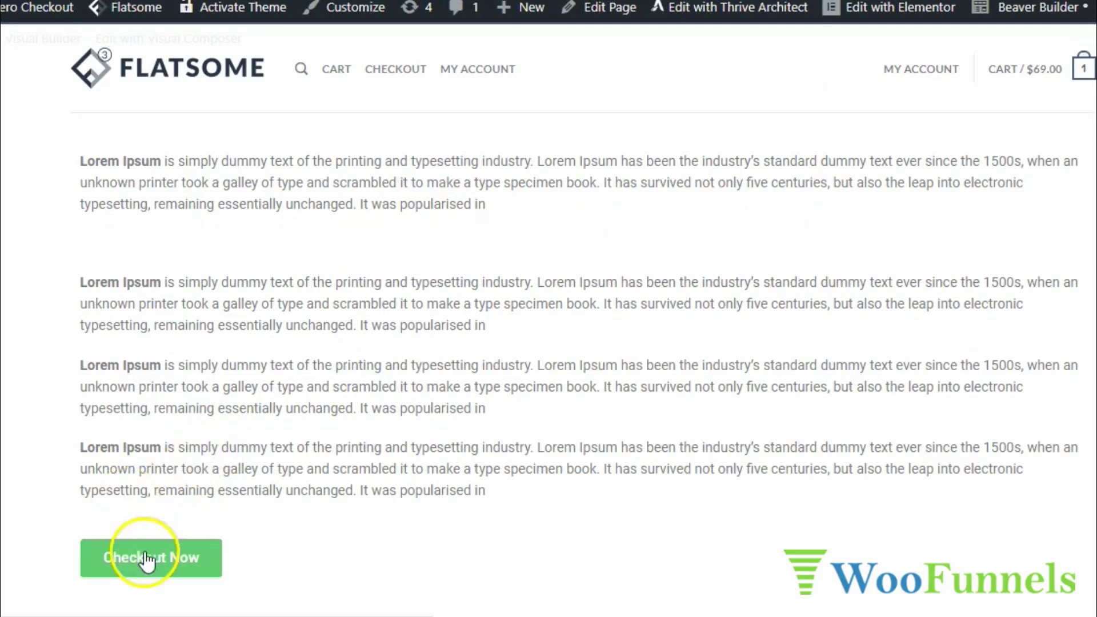
click(146, 558)
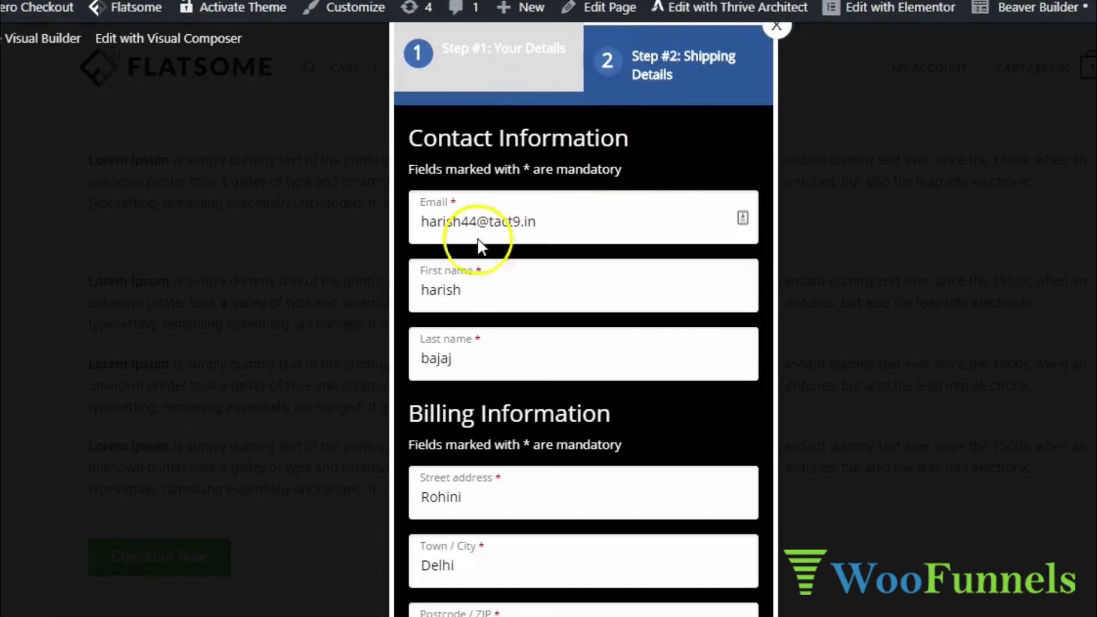
scroll(602, 288, down, 3)
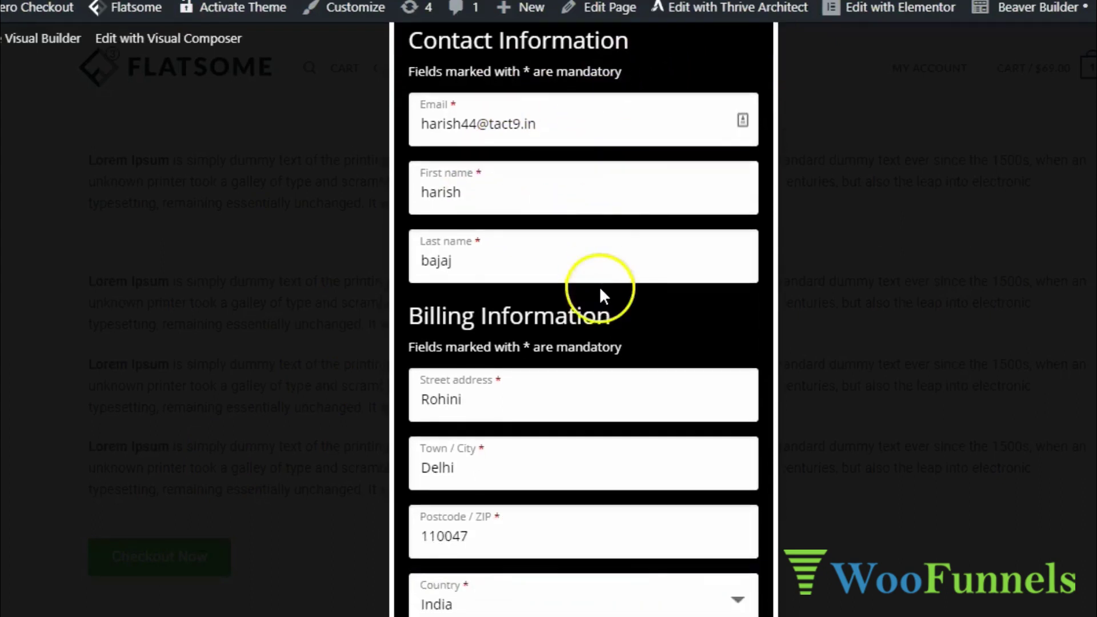
scroll(602, 287, up, 3)
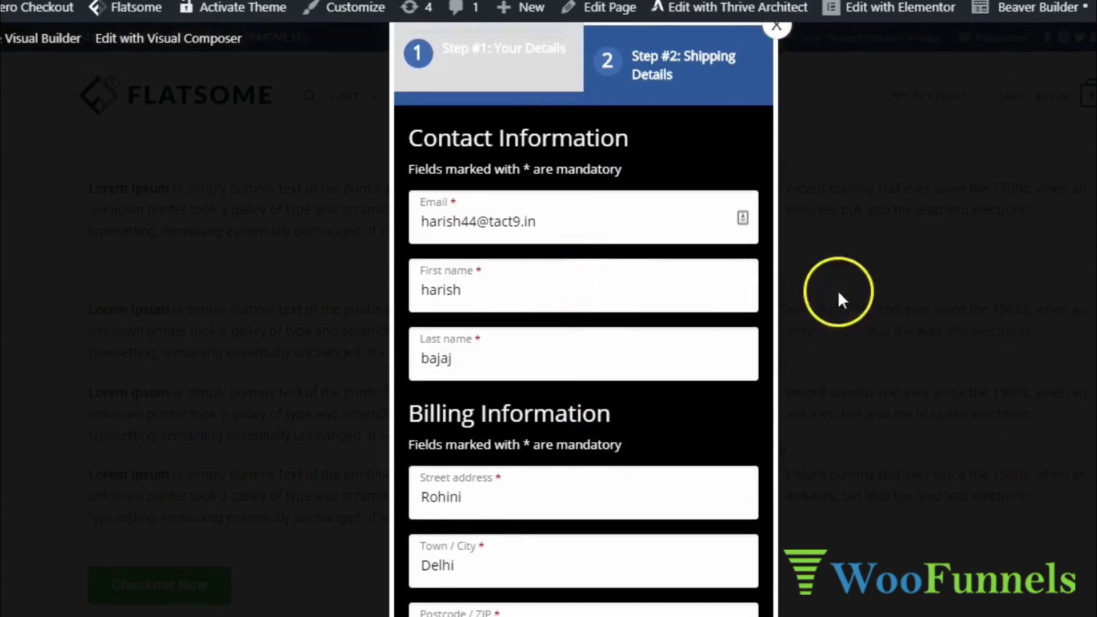
click(772, 31)
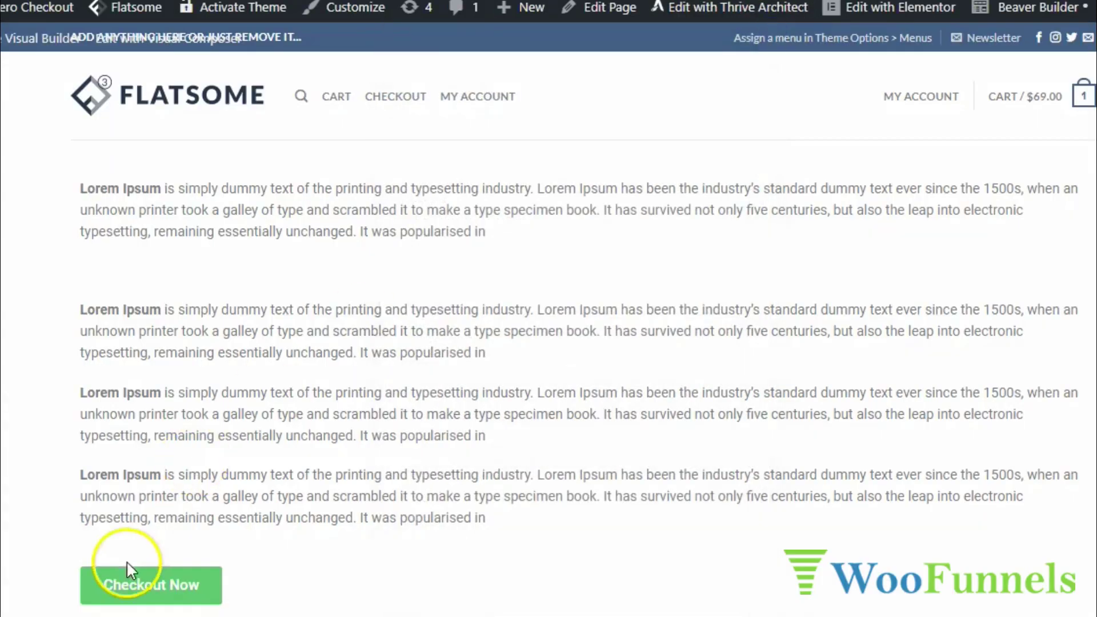